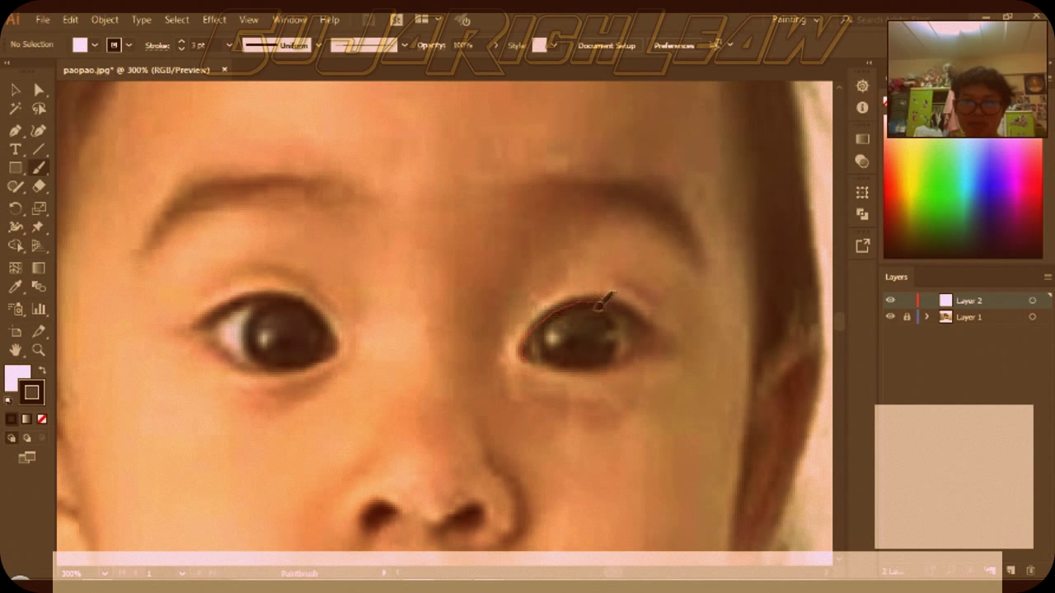
Outline the first eye's upper and lower eyelids and outer edge in black, undoing one stray stroke
{"action": "left_click_drag", "start_coordinate": [600, 305], "coordinate": [647, 321]}
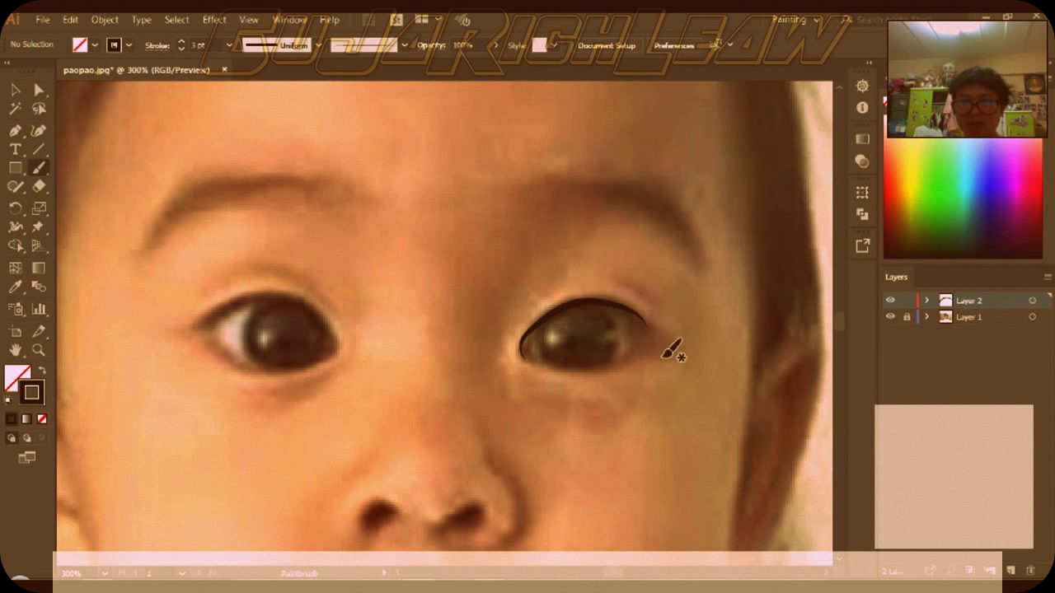
{"action": "left_click_drag", "start_coordinate": [519, 363], "coordinate": [532, 375]}
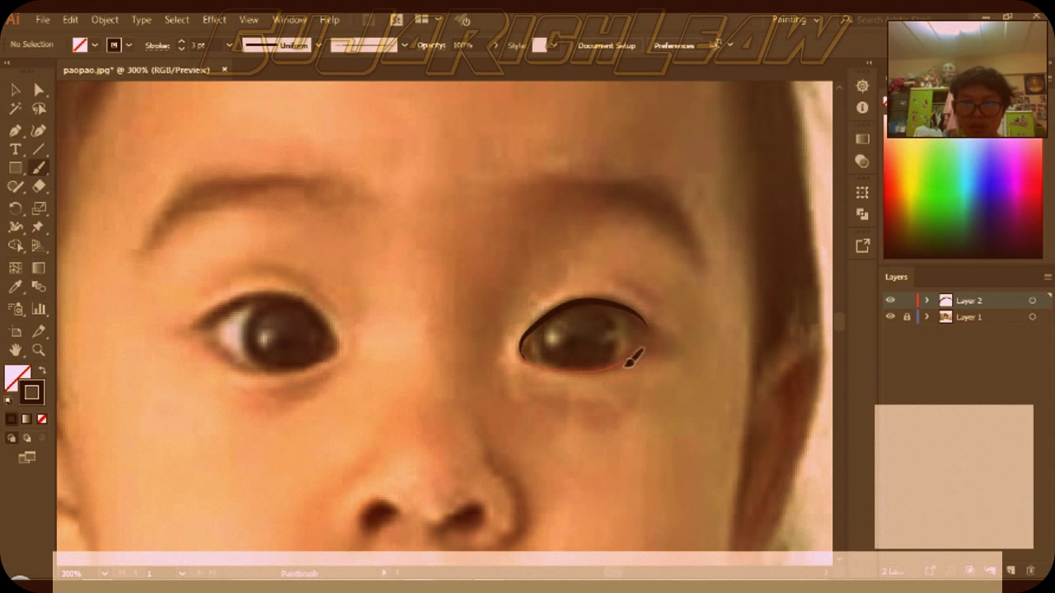
{"action": "left_click_drag", "start_coordinate": [636, 318], "coordinate": [639, 321]}
{"action": "key", "text": "ctrl+z"}
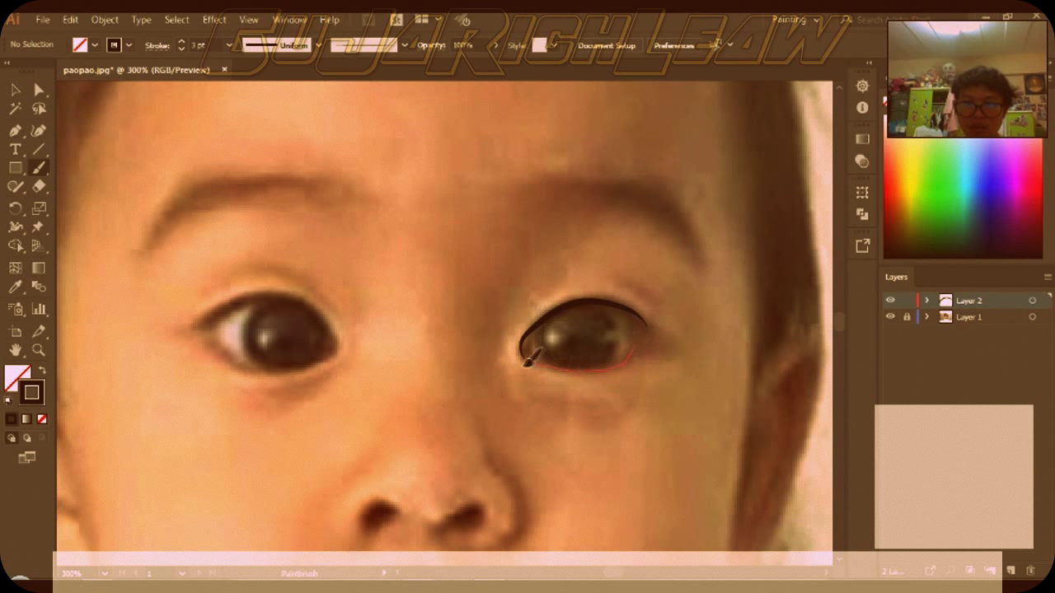
{"action": "left_click_drag", "start_coordinate": [531, 364], "coordinate": [521, 359]}
{"action": "left_click_drag", "start_coordinate": [614, 312], "coordinate": [617, 365]}
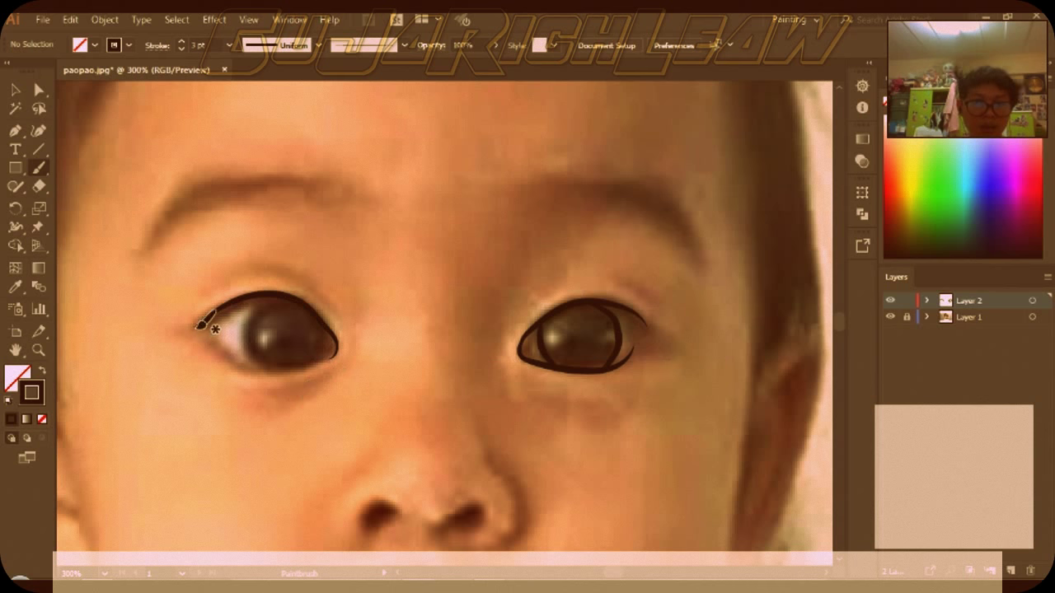
Trace the lower eyelid and iris edge of the other eye
{"action": "left_click_drag", "start_coordinate": [335, 351], "coordinate": [337, 346]}
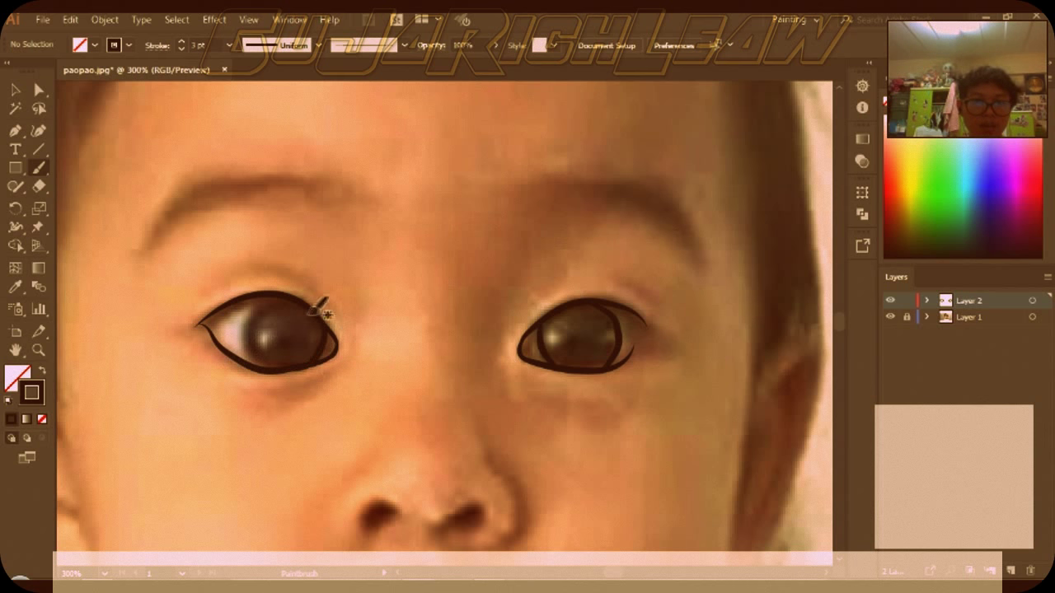
{"action": "left_click_drag", "start_coordinate": [262, 368], "coordinate": [264, 369]}
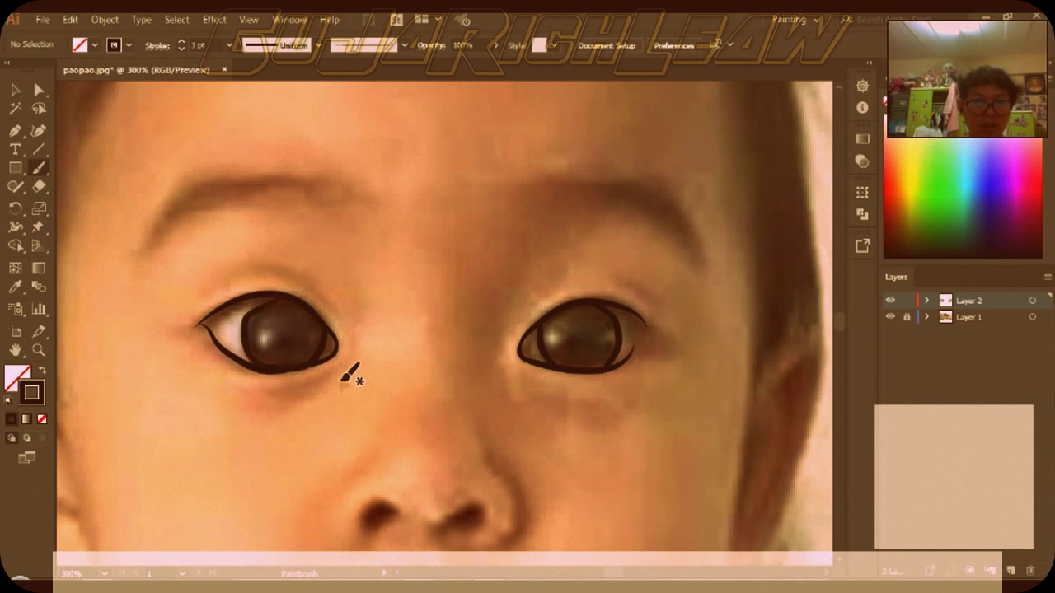
{"action": "scroll", "coordinate": [421, 412], "scroll_direction": "down", "scroll_amount": 3}
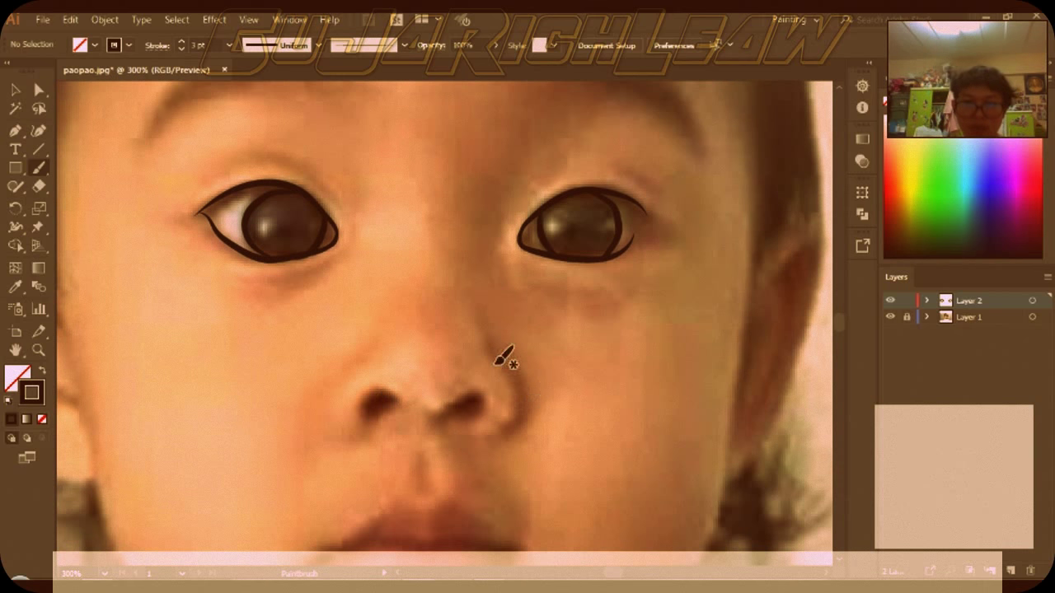
Trace the nose-side curves and right nostril, then paint both nostrils solid dark
{"action": "left_click_drag", "start_coordinate": [500, 360], "coordinate": [458, 437]}
{"action": "scroll", "coordinate": [372, 388], "scroll_direction": "down", "scroll_amount": 2}
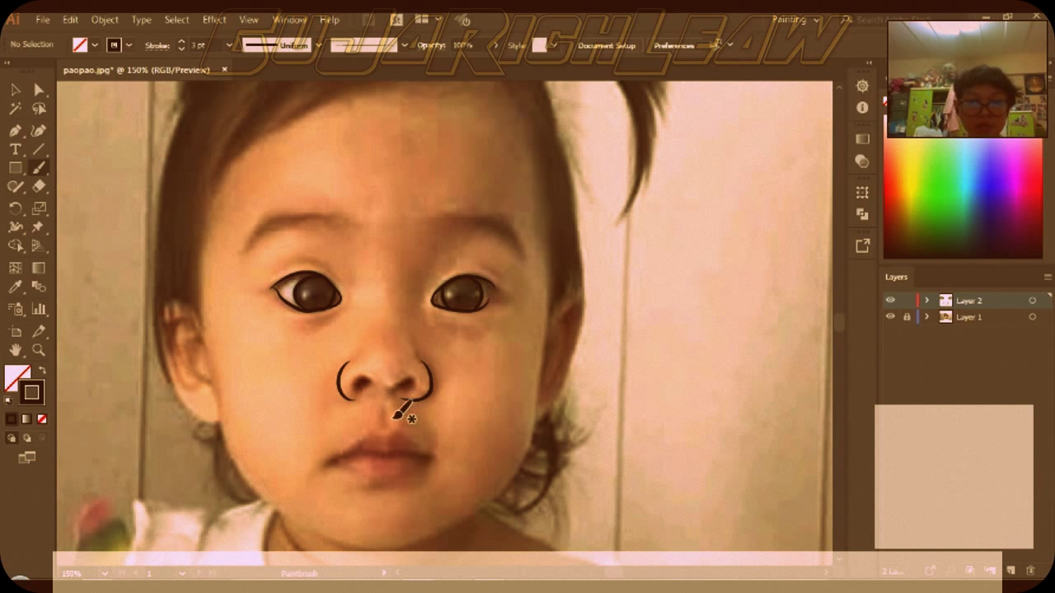
{"action": "scroll", "coordinate": [396, 417], "scroll_direction": "up", "scroll_amount": 3}
{"action": "left_click_drag", "start_coordinate": [427, 379], "coordinate": [398, 375]}
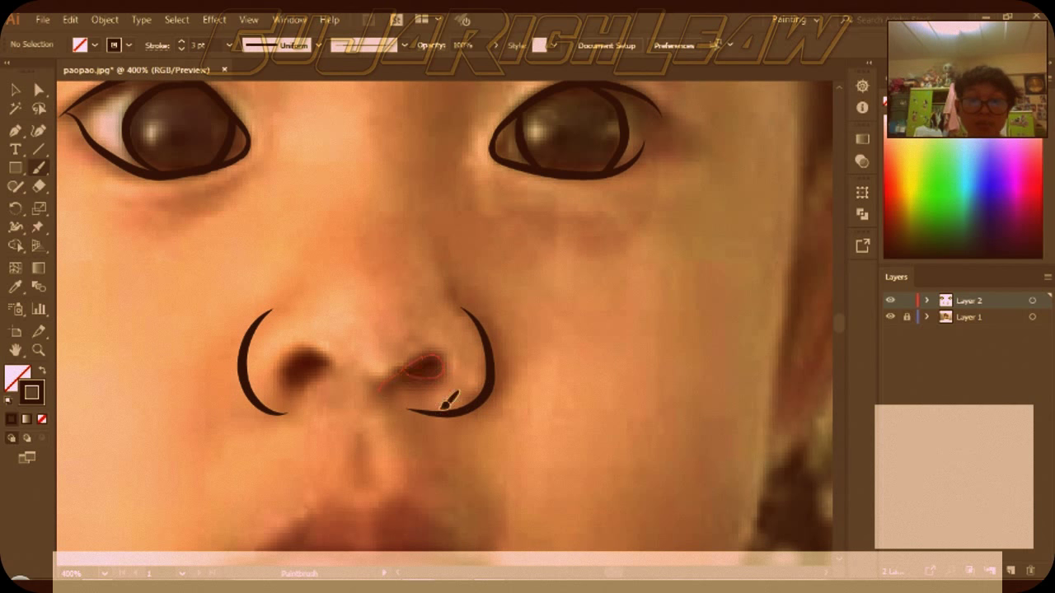
{"action": "left_click_drag", "start_coordinate": [443, 407], "coordinate": [441, 404]}
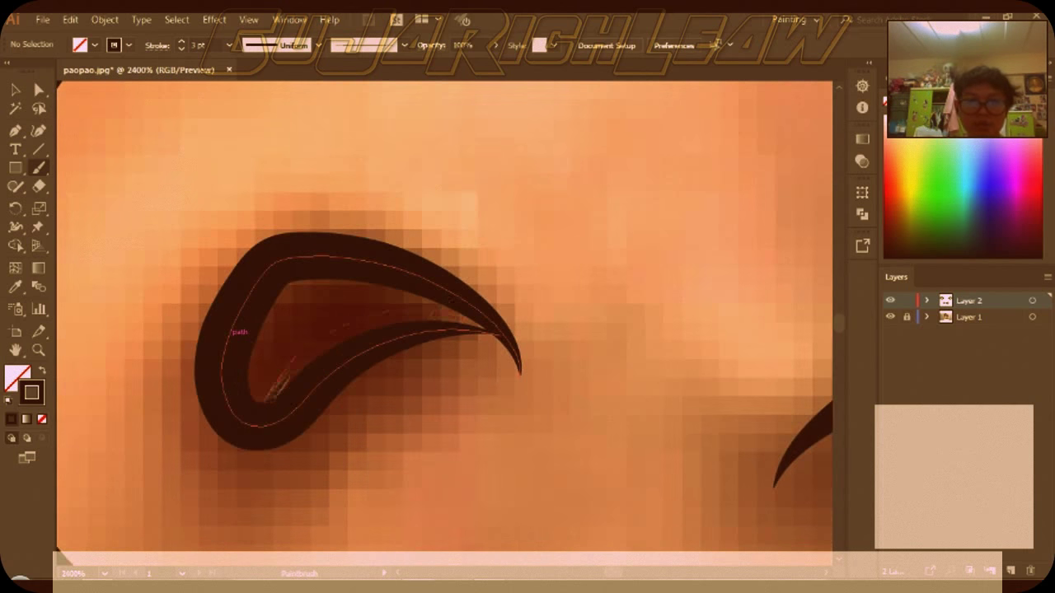
{"action": "left_click_drag", "start_coordinate": [264, 387], "coordinate": [333, 281]}
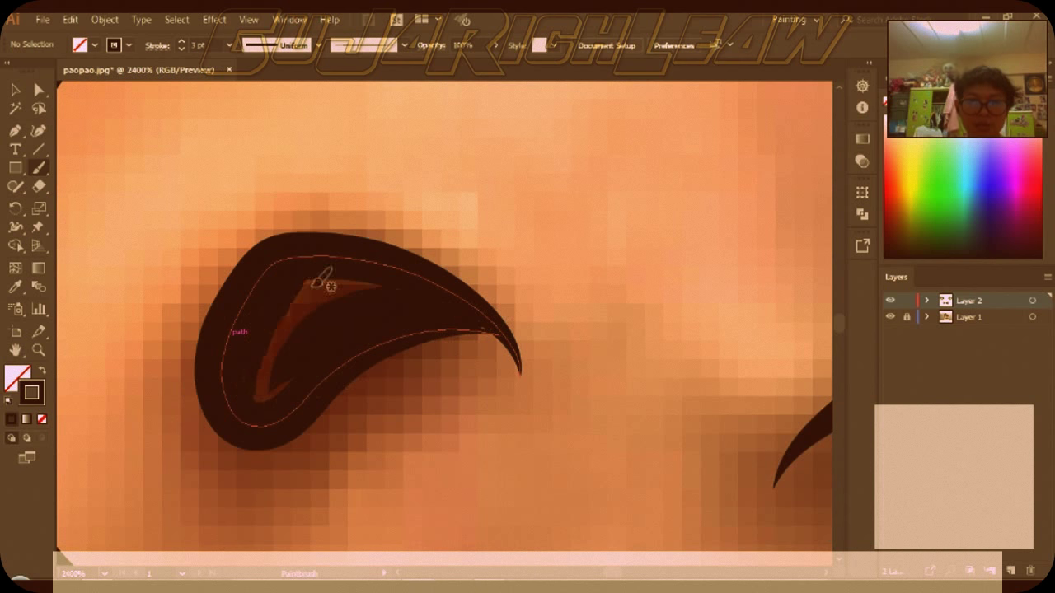
{"action": "mouse_move", "coordinate": [285, 350]}
{"action": "left_mouse_down"}
{"action": "mouse_move", "coordinate": [429, 312]}
{"action": "mouse_move", "coordinate": [517, 330]}
{"action": "left_mouse_up"}
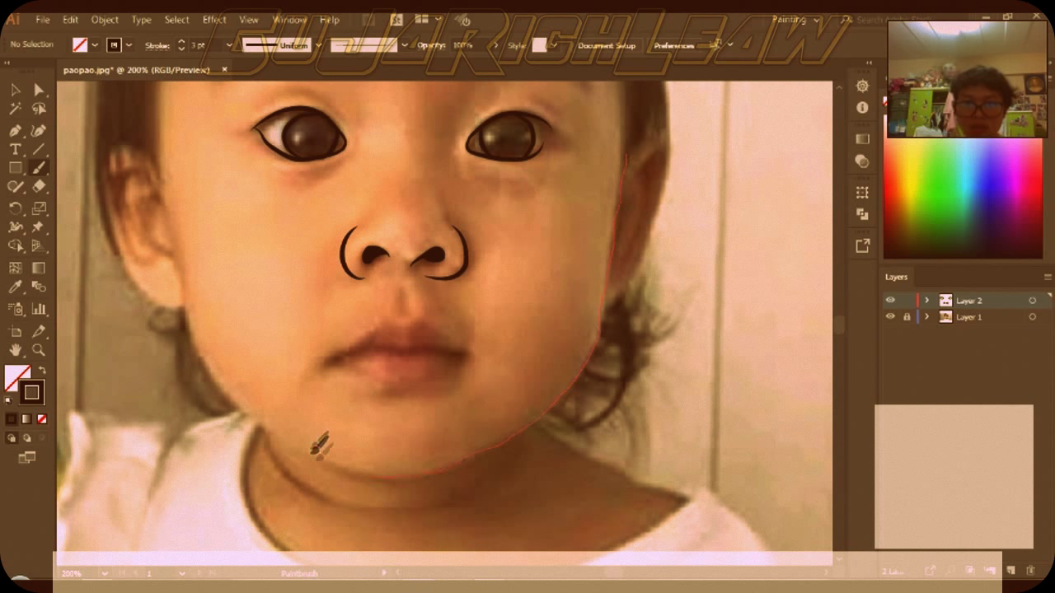
Trace the jawline on both sides down to the chin
{"action": "left_click_drag", "start_coordinate": [373, 476], "coordinate": [369, 477]}
{"action": "left_click_drag", "start_coordinate": [176, 262], "coordinate": [187, 293]}
{"action": "left_click_drag", "start_coordinate": [272, 425], "coordinate": [373, 476]}
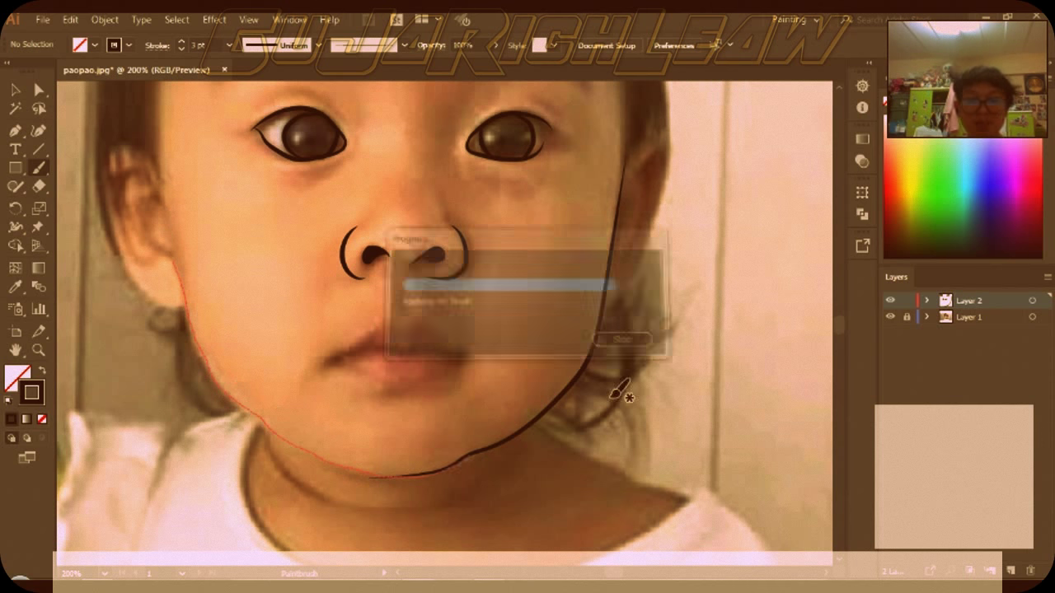
{"action": "scroll", "coordinate": [592, 279], "scroll_direction": "up", "scroll_amount": 3}
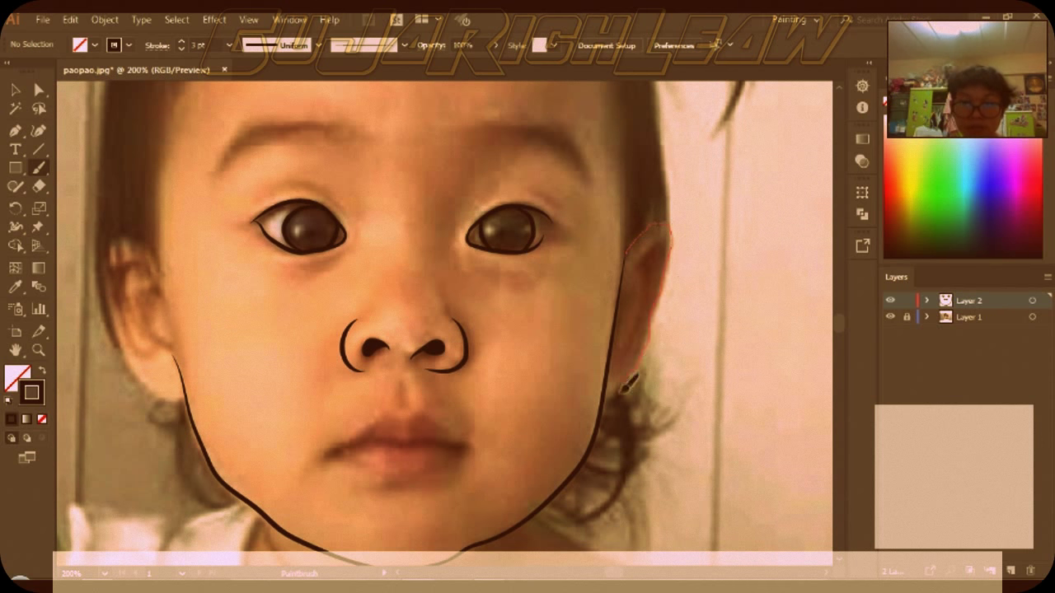
Outline the right and left ears and add inner-ear fold lines
{"action": "left_click_drag", "start_coordinate": [574, 458], "coordinate": [577, 455]}
{"action": "mouse_move", "coordinate": [620, 340]}
{"action": "left_mouse_down"}
{"action": "mouse_move", "coordinate": [663, 272]}
{"action": "mouse_move", "coordinate": [623, 355]}
{"action": "left_mouse_up"}
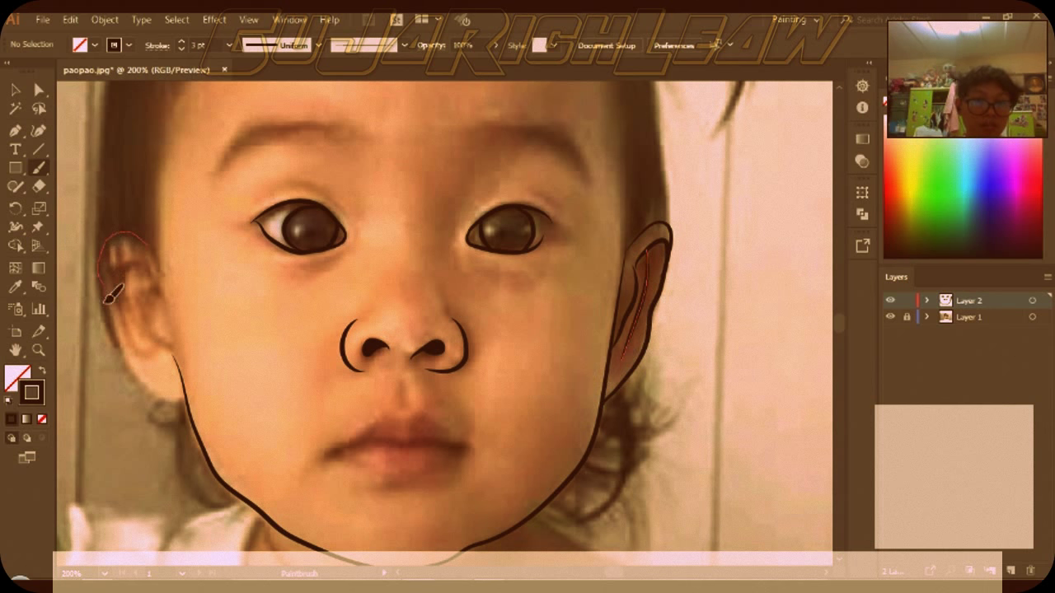
{"action": "left_click_drag", "start_coordinate": [186, 399], "coordinate": [142, 347]}
{"action": "scroll", "coordinate": [173, 379], "scroll_direction": "up", "scroll_amount": 2}
{"action": "left_click_drag", "start_coordinate": [175, 427], "coordinate": [174, 428]}
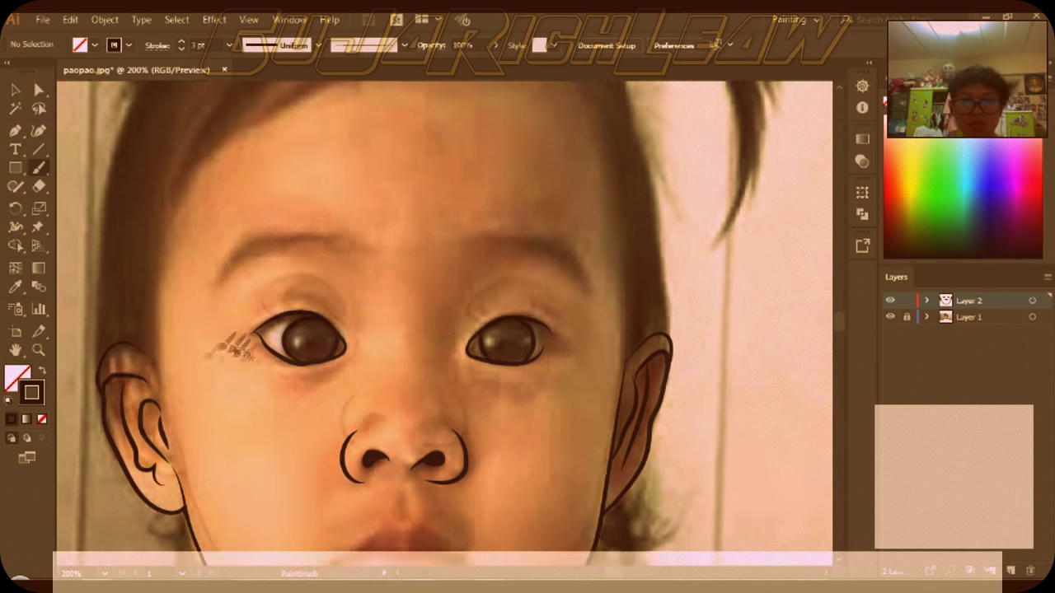
{"action": "scroll", "coordinate": [429, 360], "scroll_direction": "down", "scroll_amount": 3}
{"action": "scroll", "coordinate": [394, 378], "scroll_direction": "up", "scroll_amount": 1}
Outline the upper lip to the left corner and the lower lip
{"action": "left_click_drag", "start_coordinate": [498, 412], "coordinate": [404, 364]}
{"action": "left_click_drag", "start_coordinate": [330, 395], "coordinate": [276, 420]}
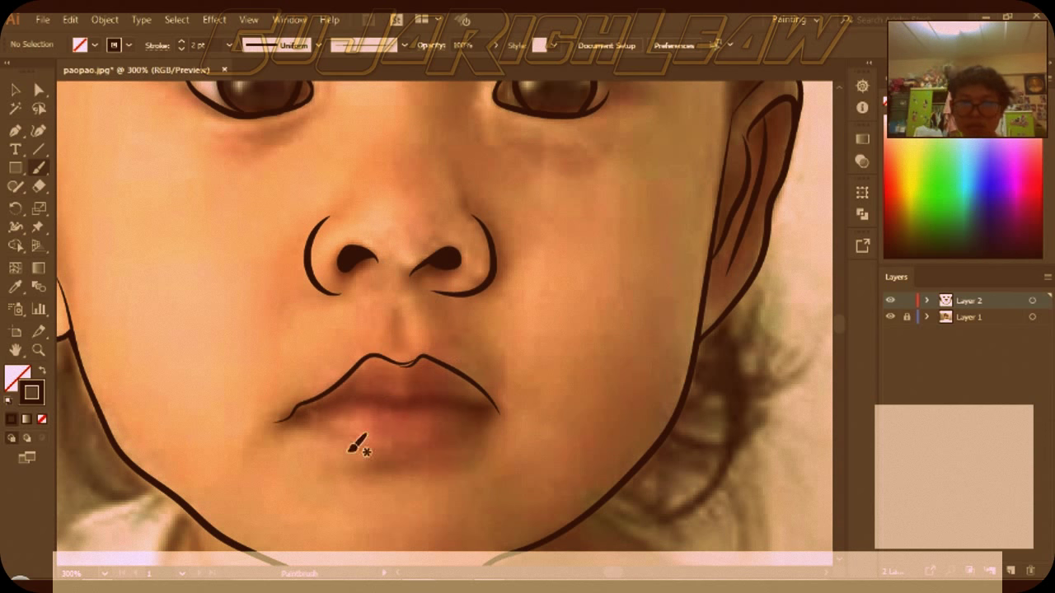
{"action": "left_click_drag", "start_coordinate": [506, 412], "coordinate": [384, 447]}
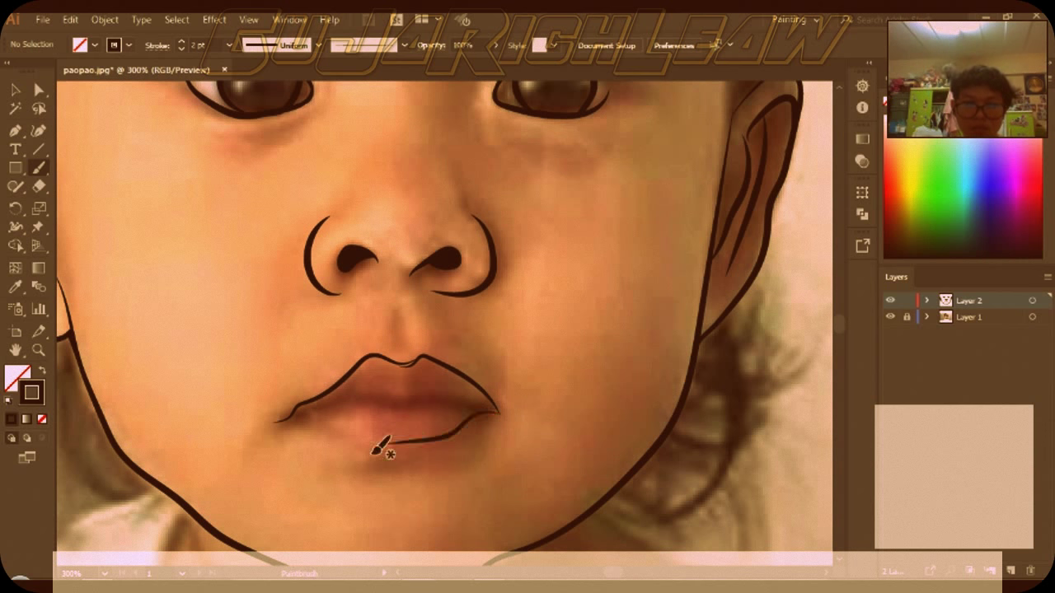
{"action": "left_click_drag", "start_coordinate": [276, 421], "coordinate": [383, 449]}
Set the brush stroke weight to 5 pt and draw the thick line between the lips
{"action": "left_click", "coordinate": [229, 44]}
{"action": "left_click", "coordinate": [248, 141]}
{"action": "mouse_move", "coordinate": [494, 410]}
{"action": "left_mouse_down"}
{"action": "mouse_move", "coordinate": [457, 400]}
{"action": "mouse_move", "coordinate": [293, 415]}
{"action": "left_mouse_up"}
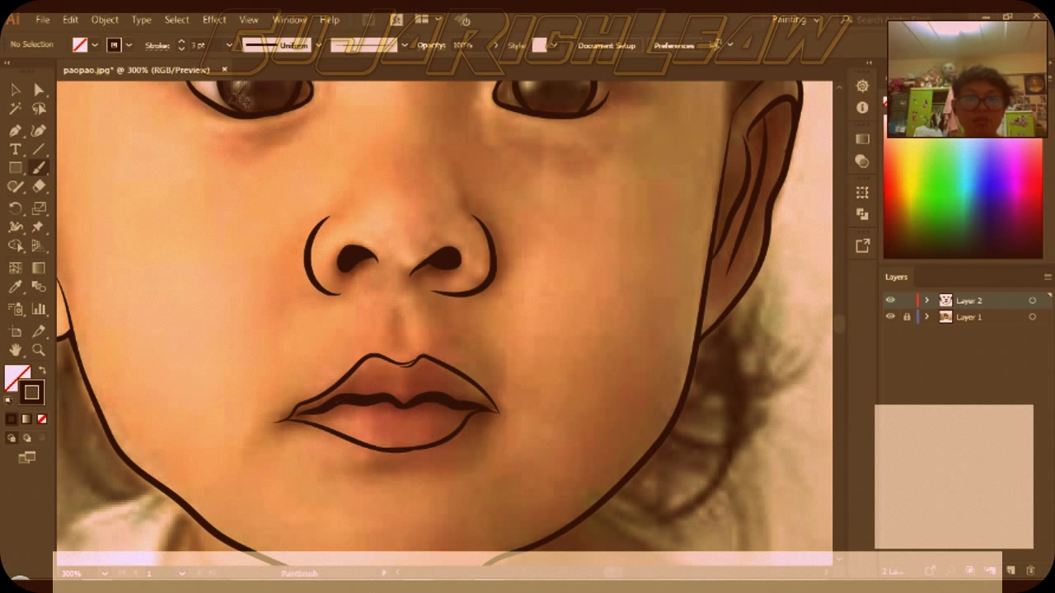
{"action": "scroll", "coordinate": [407, 349], "scroll_direction": "up", "scroll_amount": 2}
Add a small crease beside the eye
{"action": "scroll", "coordinate": [499, 361], "scroll_direction": "down", "scroll_amount": 1}
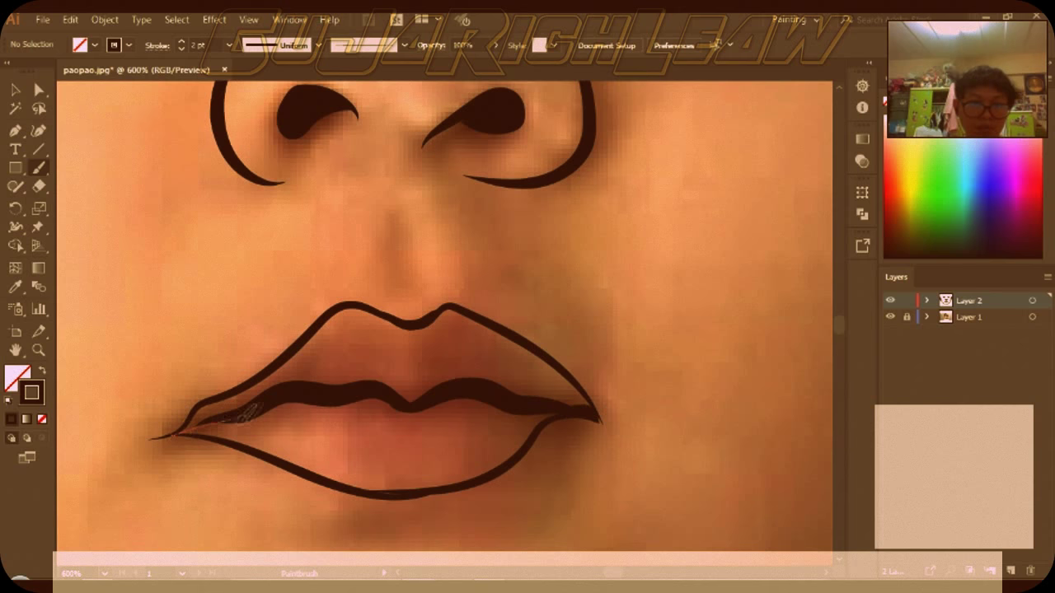
{"action": "scroll", "coordinate": [447, 432], "scroll_direction": "down", "scroll_amount": 1}
{"action": "scroll", "coordinate": [448, 431], "scroll_direction": "down", "scroll_amount": 3}
{"action": "scroll", "coordinate": [516, 440], "scroll_direction": "down", "scroll_amount": 1}
{"action": "scroll", "coordinate": [604, 364], "scroll_direction": "up", "scroll_amount": 4}
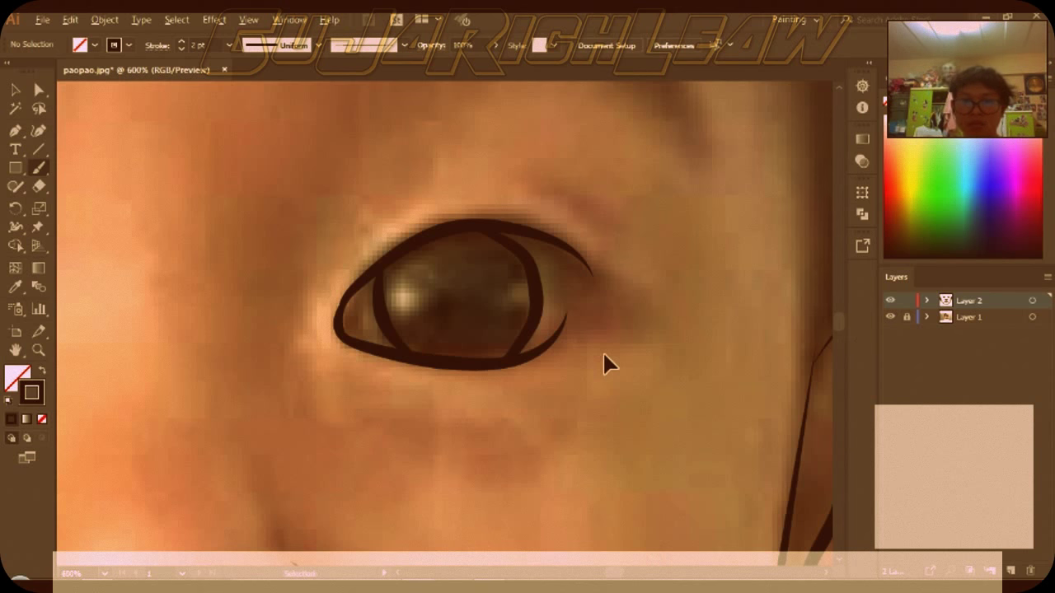
{"action": "left_click_drag", "start_coordinate": [567, 249], "coordinate": [569, 246]}
{"action": "scroll", "coordinate": [569, 247], "scroll_direction": "down", "scroll_amount": 1}
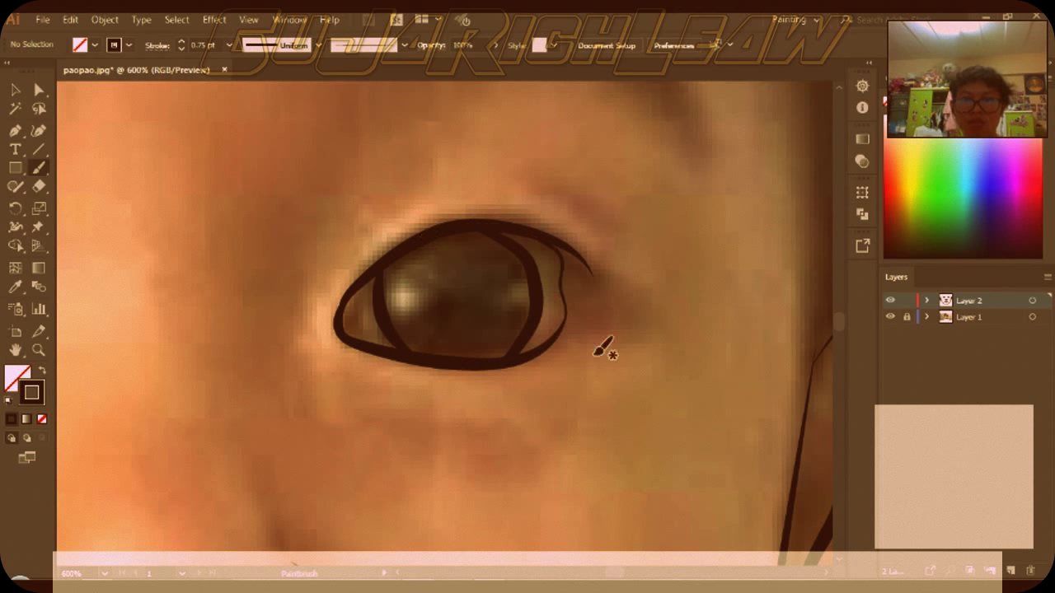
{"action": "scroll", "coordinate": [617, 365], "scroll_direction": "down", "scroll_amount": 3}
{"action": "scroll", "coordinate": [617, 365], "scroll_direction": "down", "scroll_amount": 2}
{"action": "scroll", "coordinate": [631, 370], "scroll_direction": "up", "scroll_amount": 3}
Draw four fine hair strokes for the right eyebrow
{"action": "left_click_drag", "start_coordinate": [475, 233], "coordinate": [508, 217]}
{"action": "left_click_drag", "start_coordinate": [488, 235], "coordinate": [524, 219]}
{"action": "left_click_drag", "start_coordinate": [507, 234], "coordinate": [537, 221]}
{"action": "left_click_drag", "start_coordinate": [528, 231], "coordinate": [559, 223]}
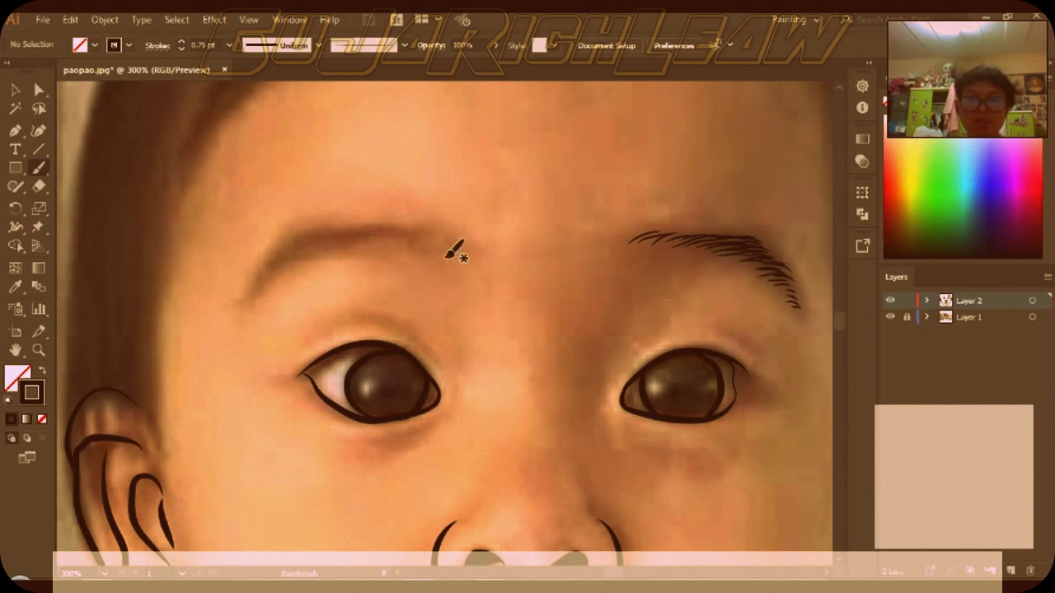
Draw and fill out the left eyebrow with fine hair strokes
{"action": "left_click_drag", "start_coordinate": [425, 244], "coordinate": [381, 236]}
{"action": "left_click_drag", "start_coordinate": [404, 248], "coordinate": [309, 256]}
{"action": "mouse_move", "coordinate": [338, 260]}
{"action": "left_mouse_down"}
{"action": "mouse_move", "coordinate": [281, 272]}
{"action": "mouse_move", "coordinate": [246, 298]}
{"action": "left_mouse_up"}
{"action": "left_click_drag", "start_coordinate": [435, 246], "coordinate": [326, 236]}
{"action": "left_click_drag", "start_coordinate": [347, 239], "coordinate": [302, 240]}
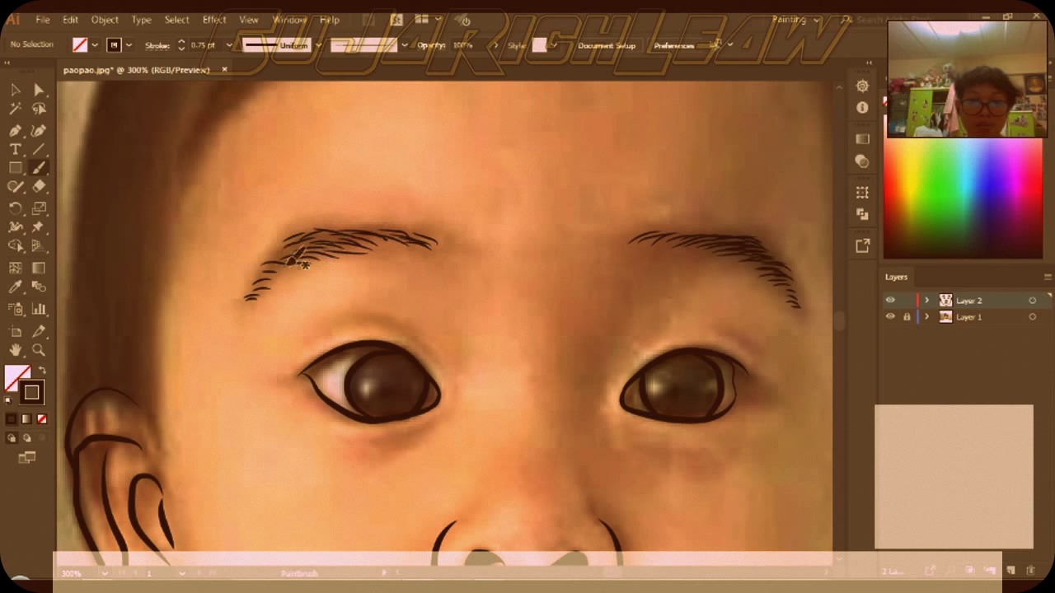
{"action": "left_click_drag", "start_coordinate": [417, 236], "coordinate": [317, 233]}
{"action": "left_click_drag", "start_coordinate": [307, 239], "coordinate": [274, 262]}
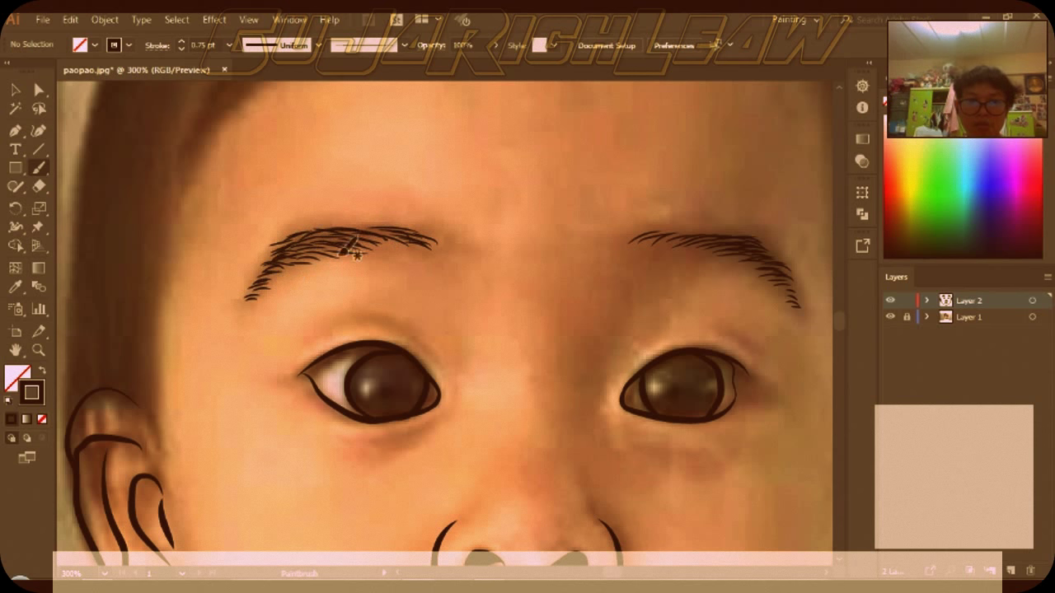
Set the brush stroke to 2 pt and paint hair strands below the ear
{"action": "scroll", "coordinate": [589, 283], "scroll_direction": "down", "scroll_amount": 2}
{"action": "scroll", "coordinate": [435, 330], "scroll_direction": "down", "scroll_amount": 3}
{"action": "scroll", "coordinate": [355, 321], "scroll_direction": "up", "scroll_amount": 2}
{"action": "left_click", "coordinate": [229, 45]}
{"action": "left_click", "coordinate": [248, 140]}
{"action": "mouse_move", "coordinate": [368, 301]}
{"action": "left_mouse_down"}
{"action": "mouse_move", "coordinate": [410, 445]}
{"action": "mouse_move", "coordinate": [390, 417]}
{"action": "mouse_move", "coordinate": [379, 318]}
{"action": "left_mouse_up"}
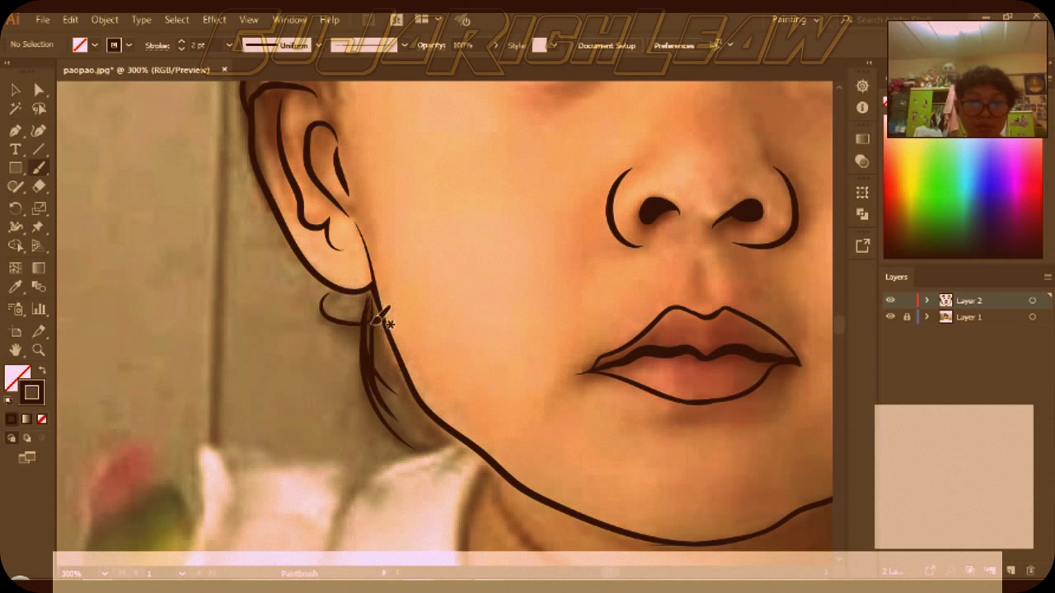
Paint hair strands below and beside the right ear and along the jaw
{"action": "scroll", "coordinate": [384, 310], "scroll_direction": "down", "scroll_amount": 2}
{"action": "scroll", "coordinate": [381, 329], "scroll_direction": "up", "scroll_amount": 1}
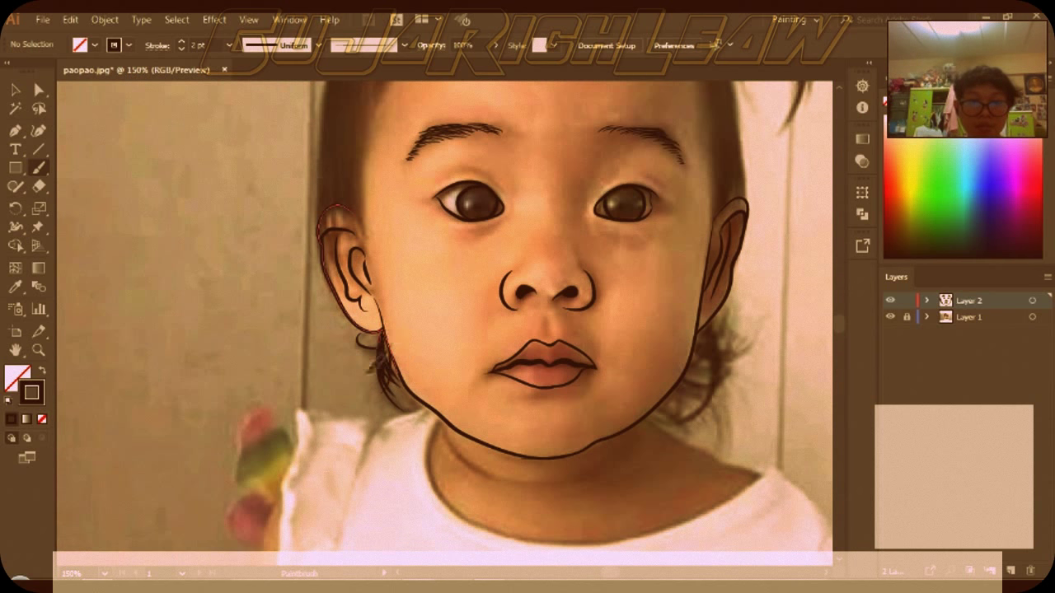
{"action": "scroll", "coordinate": [379, 375], "scroll_direction": "up", "scroll_amount": 1}
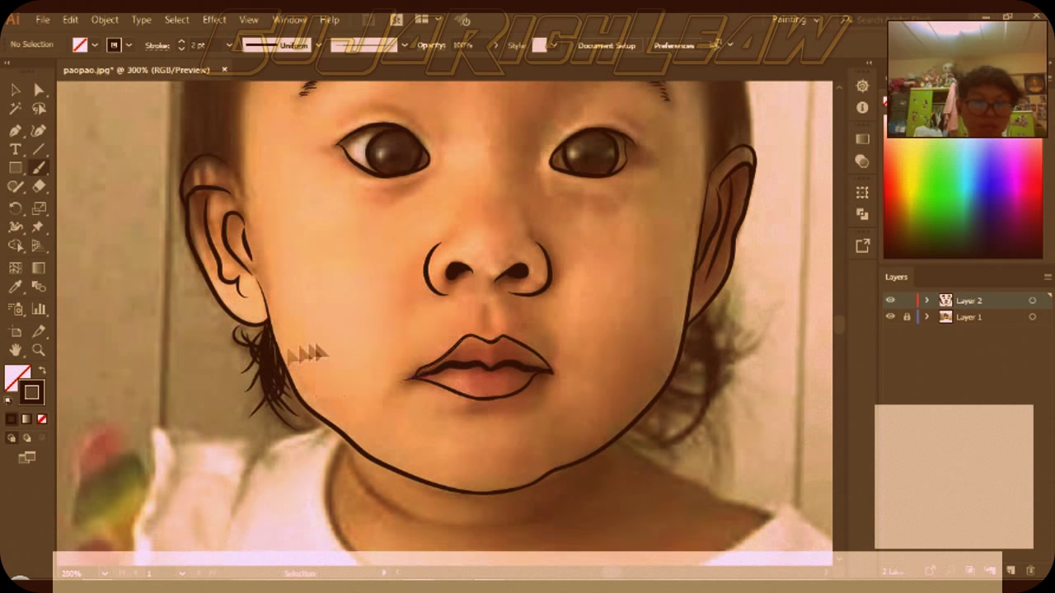
{"action": "scroll", "coordinate": [302, 348], "scroll_direction": "up", "scroll_amount": 3}
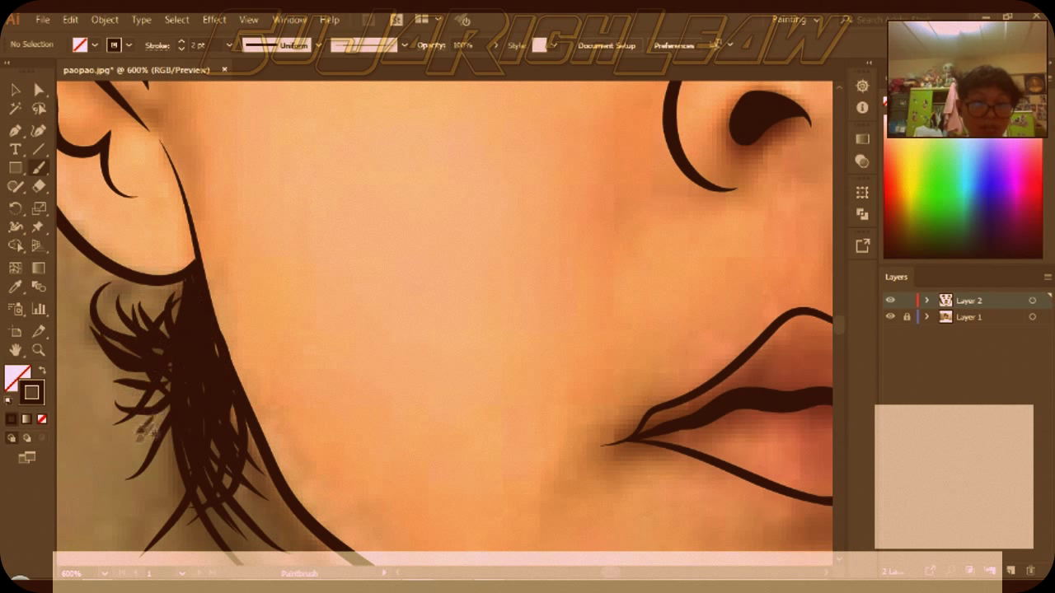
{"action": "scroll", "coordinate": [445, 330], "scroll_direction": "down", "scroll_amount": 4}
{"action": "scroll", "coordinate": [660, 425], "scroll_direction": "up", "scroll_amount": 3}
{"action": "left_click_drag", "start_coordinate": [709, 323], "coordinate": [598, 338]}
{"action": "mouse_move", "coordinate": [724, 163]}
{"action": "left_mouse_down"}
{"action": "mouse_move", "coordinate": [647, 206]}
{"action": "mouse_move", "coordinate": [696, 334]}
{"action": "left_mouse_up"}
{"action": "mouse_move", "coordinate": [697, 338]}
{"action": "left_mouse_down"}
{"action": "mouse_move", "coordinate": [594, 449]}
{"action": "mouse_move", "coordinate": [515, 429]}
{"action": "left_mouse_up"}
{"action": "left_click_drag", "start_coordinate": [618, 305], "coordinate": [548, 404]}
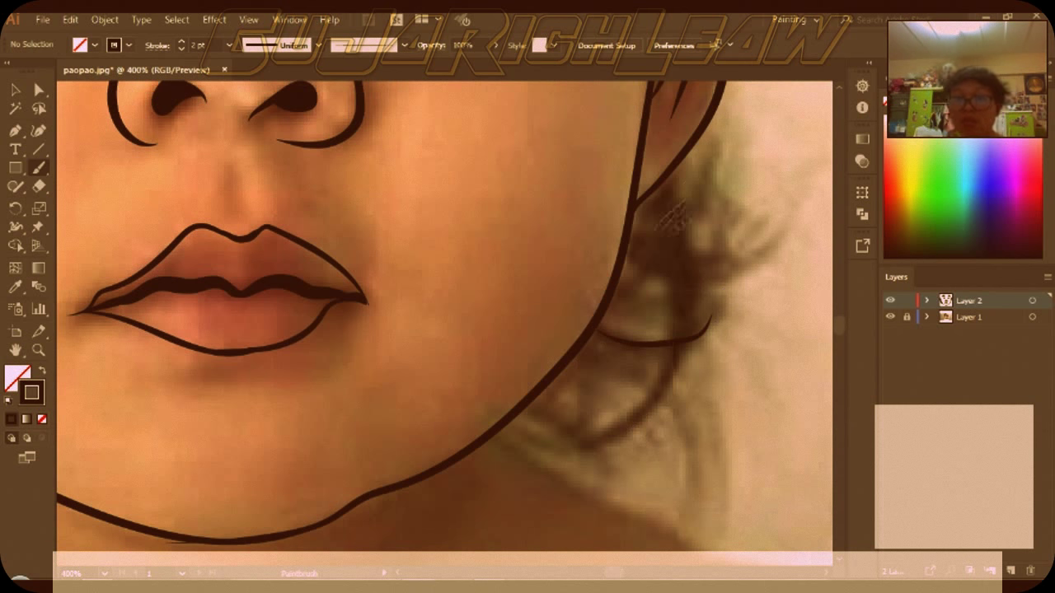
{"action": "left_click_drag", "start_coordinate": [691, 326], "coordinate": [595, 346]}
{"action": "left_click_drag", "start_coordinate": [658, 259], "coordinate": [614, 297]}
{"action": "left_click_drag", "start_coordinate": [821, 223], "coordinate": [702, 272]}
{"action": "left_click_drag", "start_coordinate": [783, 212], "coordinate": [637, 265]}
Thicken the hair clump beside the ear and add curved strands toward the jaw
{"action": "scroll", "coordinate": [684, 230], "scroll_direction": "up", "scroll_amount": 1}
{"action": "left_click_drag", "start_coordinate": [737, 252], "coordinate": [697, 275]}
{"action": "left_click_drag", "start_coordinate": [680, 219], "coordinate": [658, 248]}
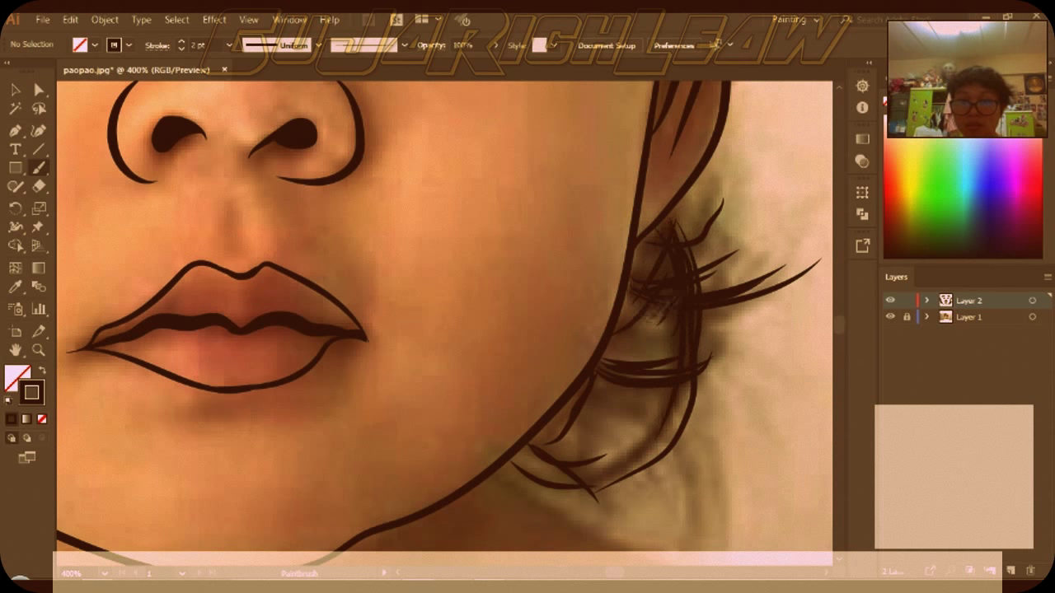
{"action": "left_click_drag", "start_coordinate": [711, 188], "coordinate": [697, 265]}
{"action": "left_click_drag", "start_coordinate": [663, 313], "coordinate": [606, 354]}
{"action": "left_click_drag", "start_coordinate": [680, 387], "coordinate": [589, 482]}
{"action": "left_click_drag", "start_coordinate": [635, 437], "coordinate": [536, 486]}
{"action": "left_click_drag", "start_coordinate": [643, 355], "coordinate": [565, 437]}
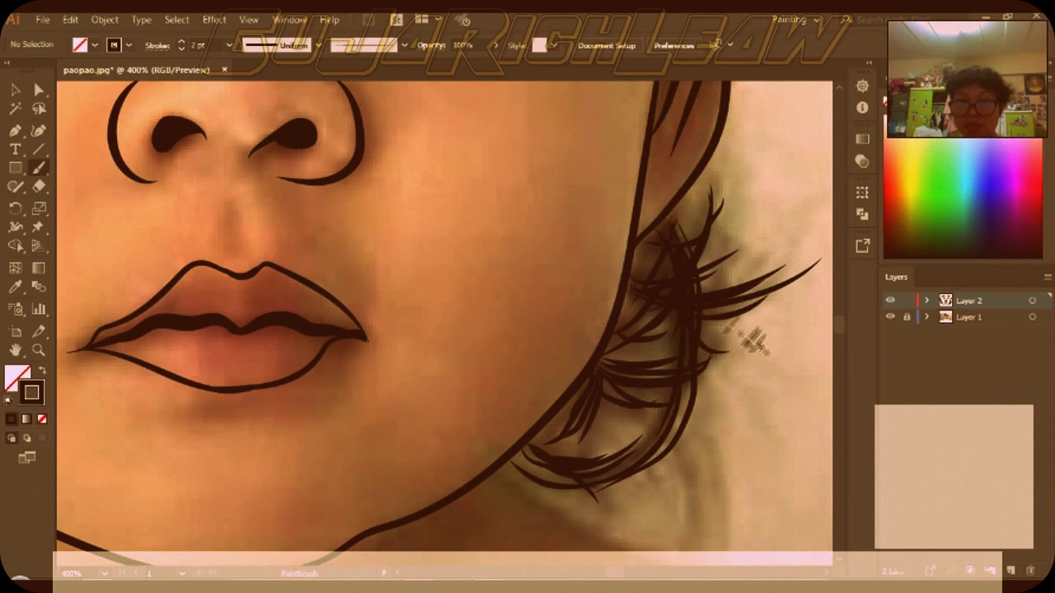
{"action": "left_click_drag", "start_coordinate": [696, 210], "coordinate": [680, 251]}
{"action": "left_click_drag", "start_coordinate": [726, 188], "coordinate": [697, 239]}
{"action": "left_click_drag", "start_coordinate": [626, 387], "coordinate": [677, 487]}
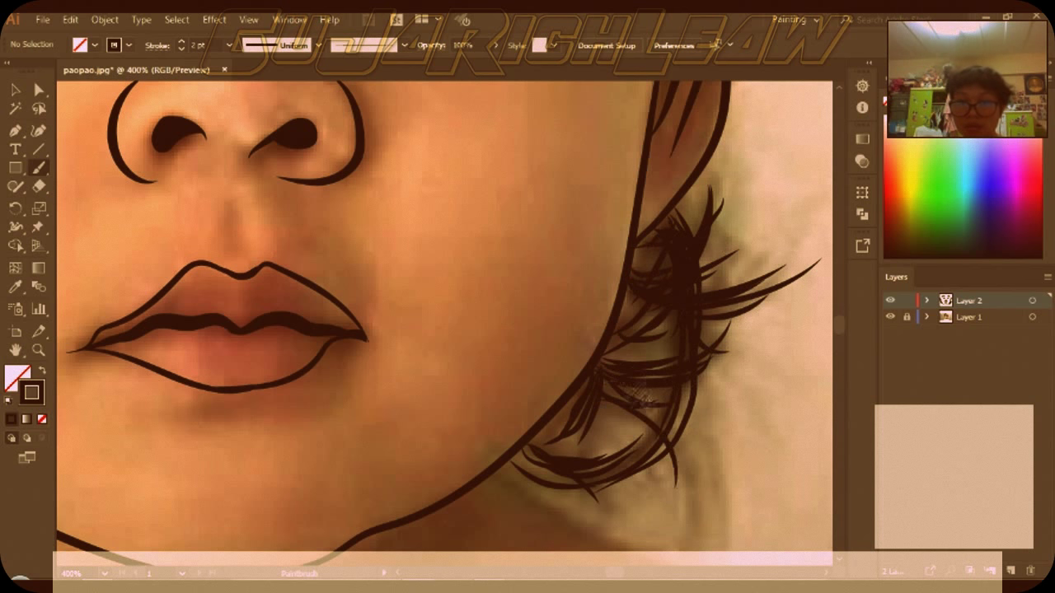
{"action": "left_click_drag", "start_coordinate": [700, 346], "coordinate": [736, 419]}
{"action": "left_click_drag", "start_coordinate": [701, 248], "coordinate": [746, 284]}
{"action": "left_click_drag", "start_coordinate": [709, 177], "coordinate": [729, 284]}
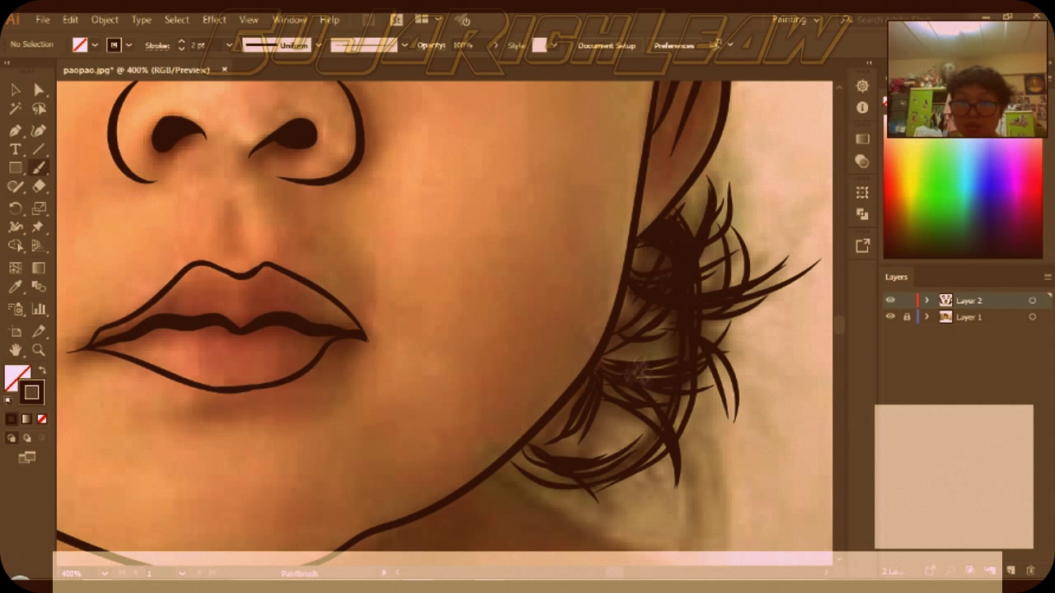
Extend curled strands below the ear clump and hide the photo to check the line art
{"action": "left_click_drag", "start_coordinate": [672, 388], "coordinate": [724, 524]}
{"action": "left_click_drag", "start_coordinate": [664, 396], "coordinate": [705, 531]}
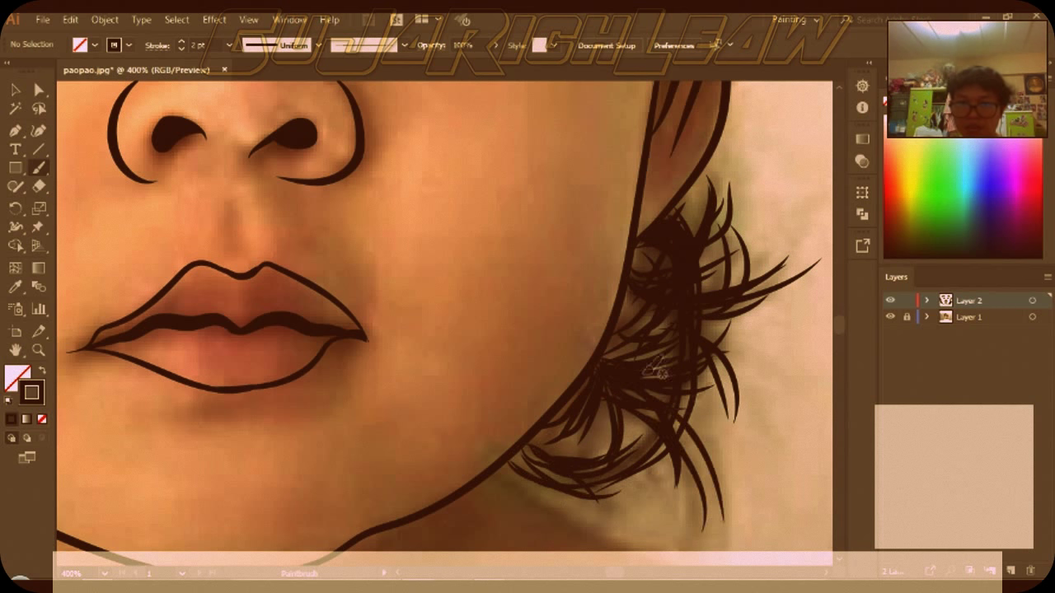
{"action": "scroll", "coordinate": [684, 387], "scroll_direction": "down", "scroll_amount": 2}
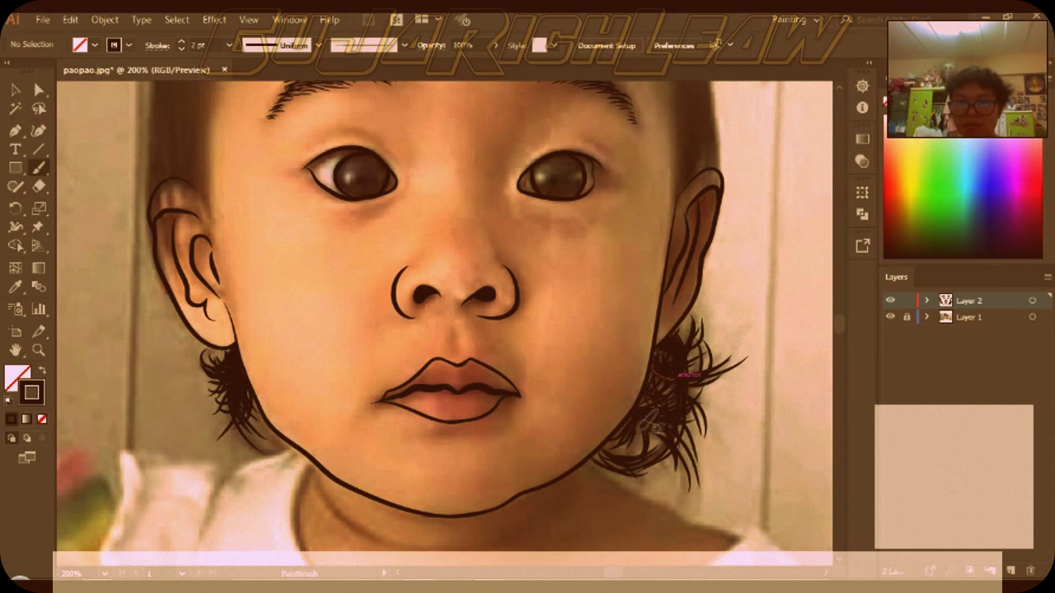
{"action": "left_click", "coordinate": [891, 316]}
{"action": "scroll", "coordinate": [596, 290], "scroll_direction": "up", "scroll_amount": 2}
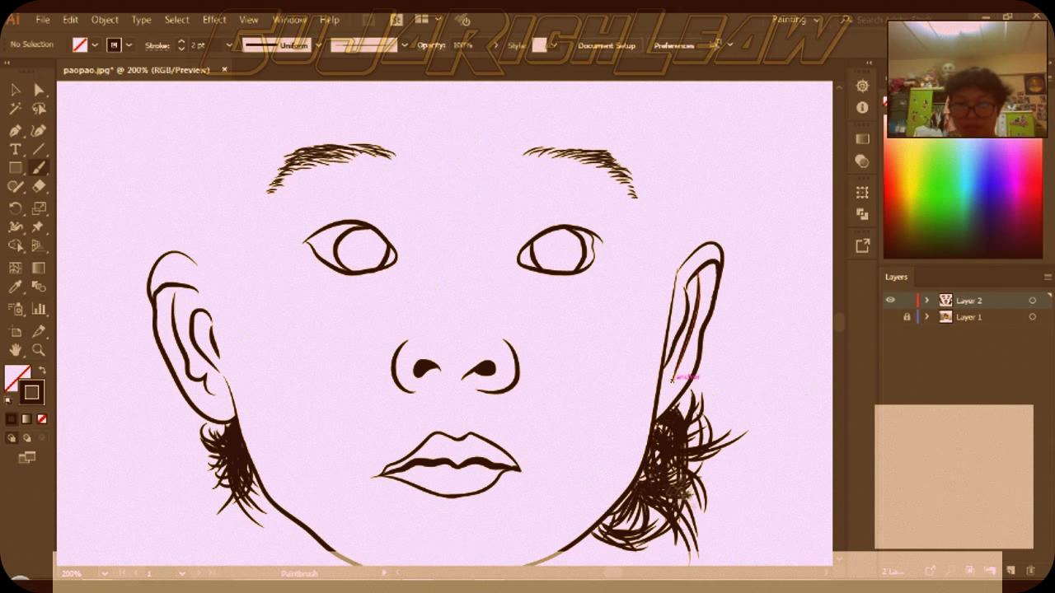
Drop the brush stroke weight to 0.75 pt and show the reference photo again
{"action": "left_click", "coordinate": [228, 44]}
{"action": "left_click", "coordinate": [247, 94]}
{"action": "scroll", "coordinate": [664, 406], "scroll_direction": "down", "scroll_amount": 2}
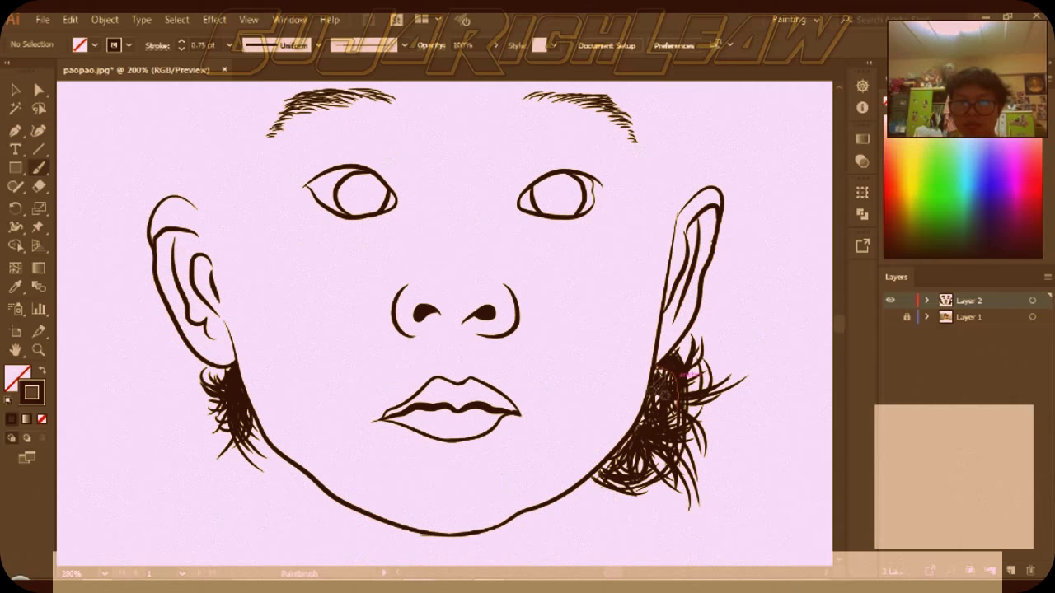
{"action": "scroll", "coordinate": [711, 424], "scroll_direction": "down", "scroll_amount": 2}
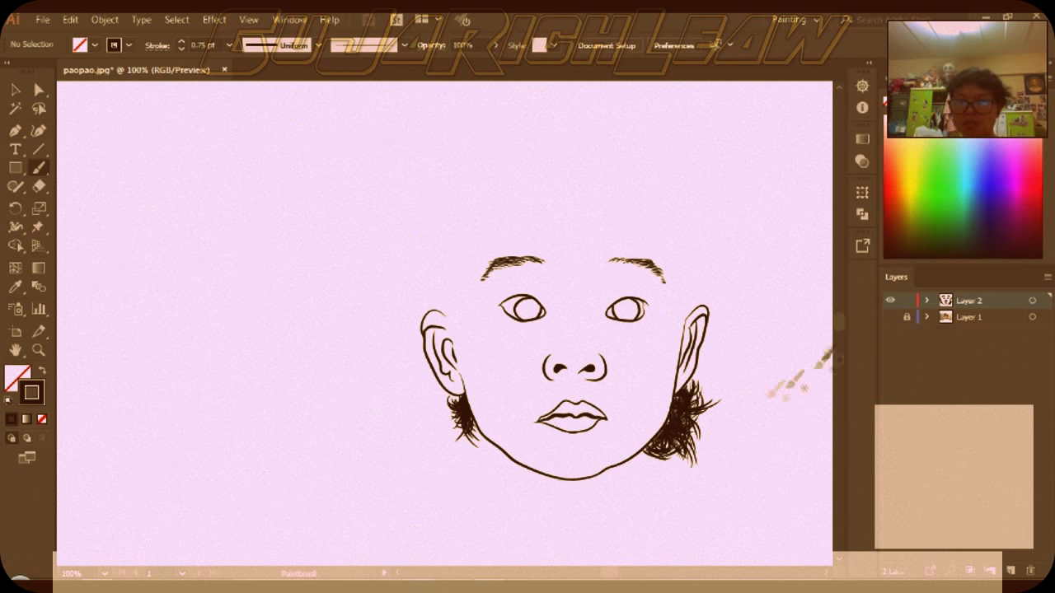
{"action": "left_click", "coordinate": [891, 317]}
{"action": "scroll", "coordinate": [610, 354], "scroll_direction": "up", "scroll_amount": 1}
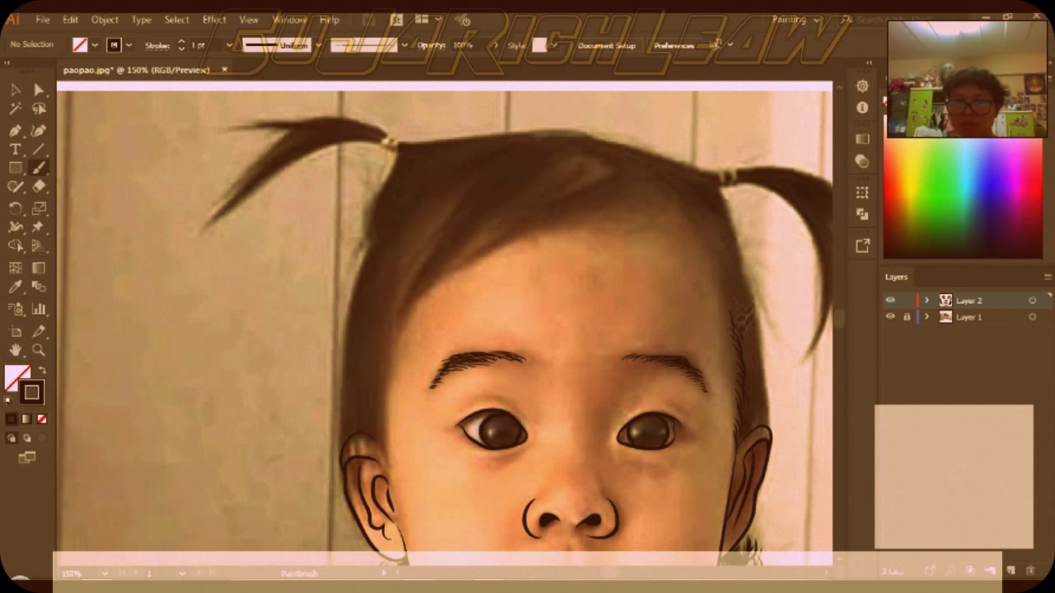
Draw thin hair strands up the right side, from the crown, and along the hairline
{"action": "left_click_drag", "start_coordinate": [736, 298], "coordinate": [701, 211]}
{"action": "scroll", "coordinate": [684, 214], "scroll_direction": "up", "scroll_amount": 1}
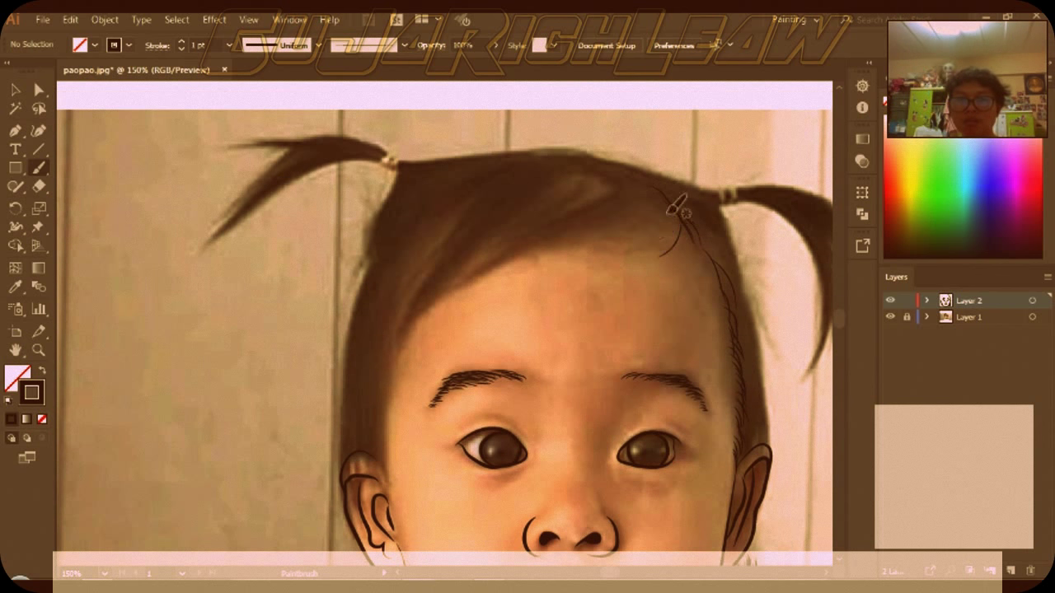
{"action": "left_click_drag", "start_coordinate": [639, 198], "coordinate": [568, 234]}
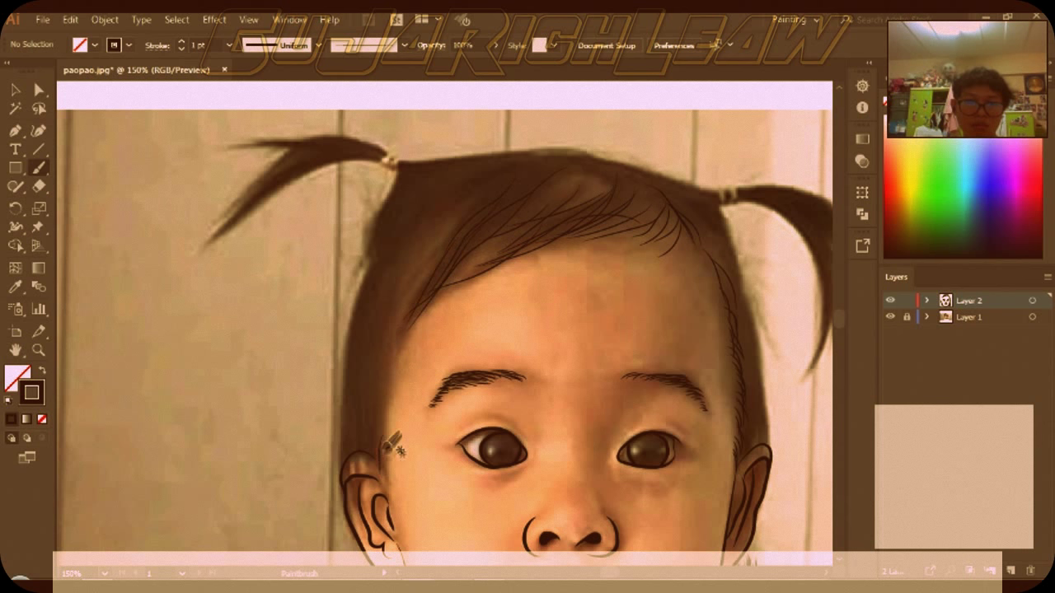
{"action": "left_click_drag", "start_coordinate": [371, 454], "coordinate": [392, 380]}
{"action": "scroll", "coordinate": [404, 340], "scroll_direction": "up", "scroll_amount": 2}
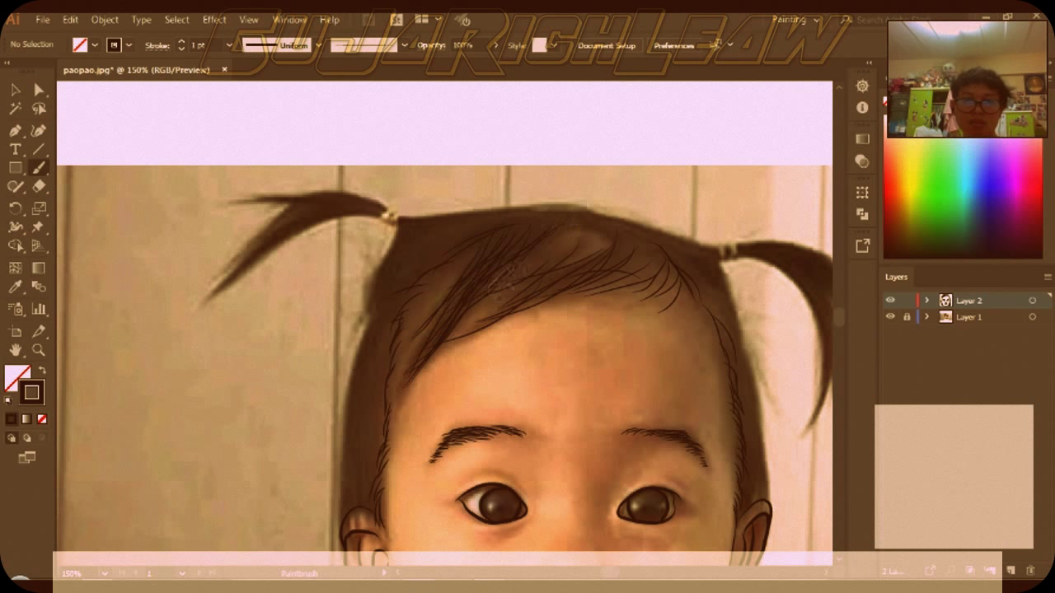
{"action": "left_click_drag", "start_coordinate": [610, 249], "coordinate": [639, 235]}
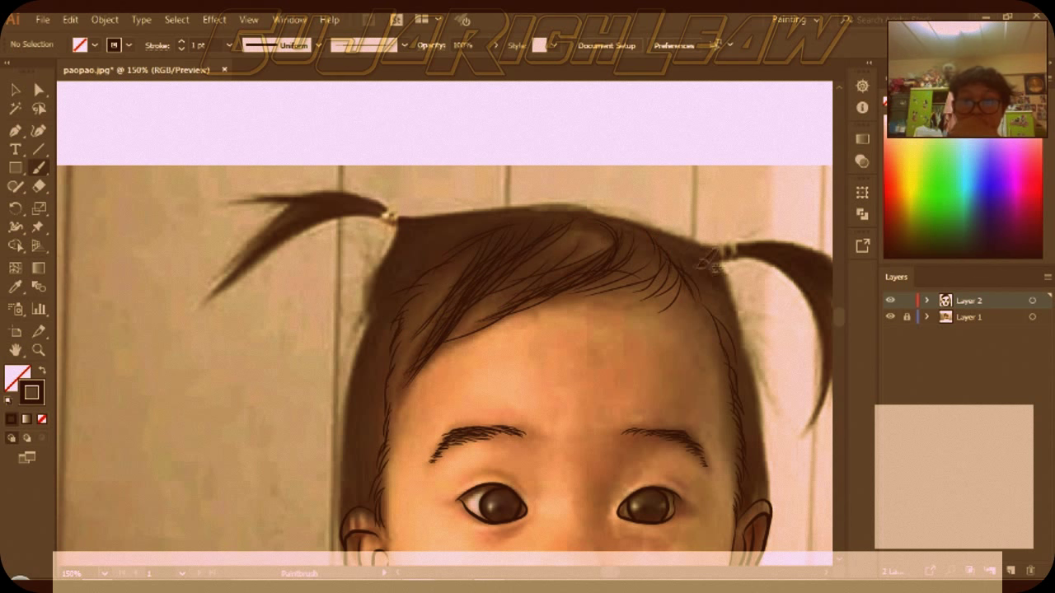
{"action": "scroll", "coordinate": [410, 368], "scroll_direction": "up", "scroll_amount": 1}
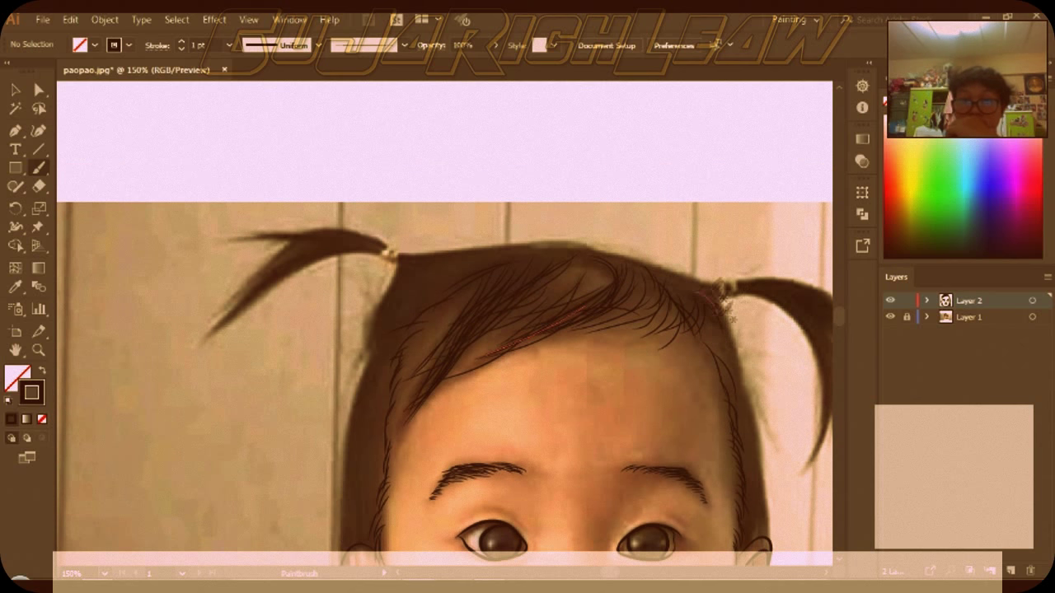
{"action": "scroll", "coordinate": [763, 350], "scroll_direction": "down", "scroll_amount": 6}
{"action": "scroll", "coordinate": [758, 358], "scroll_direction": "up", "scroll_amount": 2}
Switch to the 10 pt. Round brush and paint a thick dark band along the left hairline
{"action": "left_click", "coordinate": [404, 45]}
{"action": "left_click", "coordinate": [280, 105]}
{"action": "mouse_move", "coordinate": [356, 394]}
{"action": "left_mouse_down"}
{"action": "mouse_move", "coordinate": [367, 262]}
{"action": "mouse_move", "coordinate": [352, 317]}
{"action": "mouse_move", "coordinate": [715, 142]}
{"action": "left_mouse_up"}
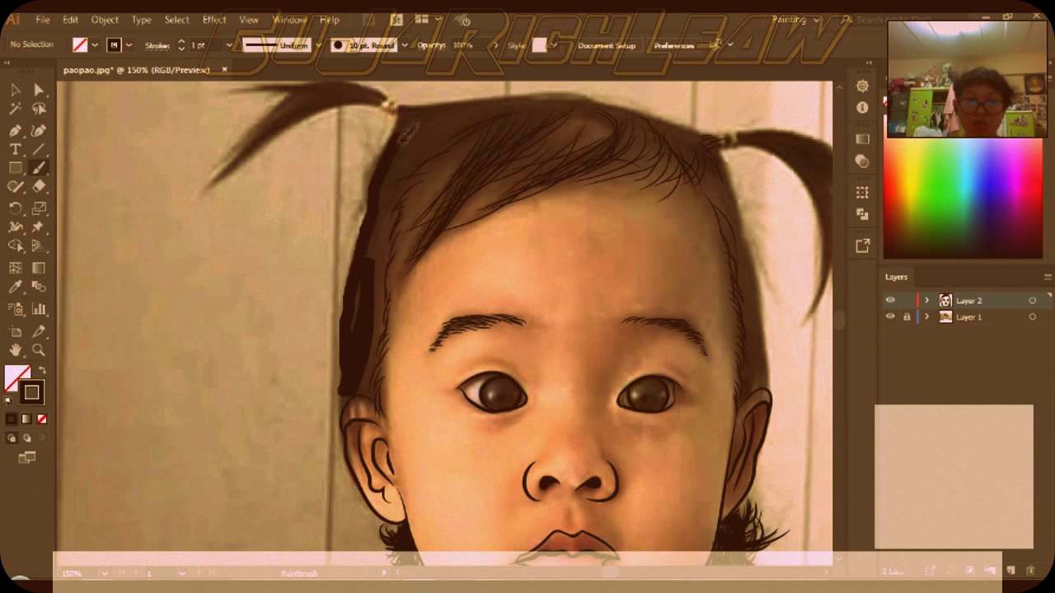
{"action": "left_click_drag", "start_coordinate": [371, 394], "coordinate": [388, 219]}
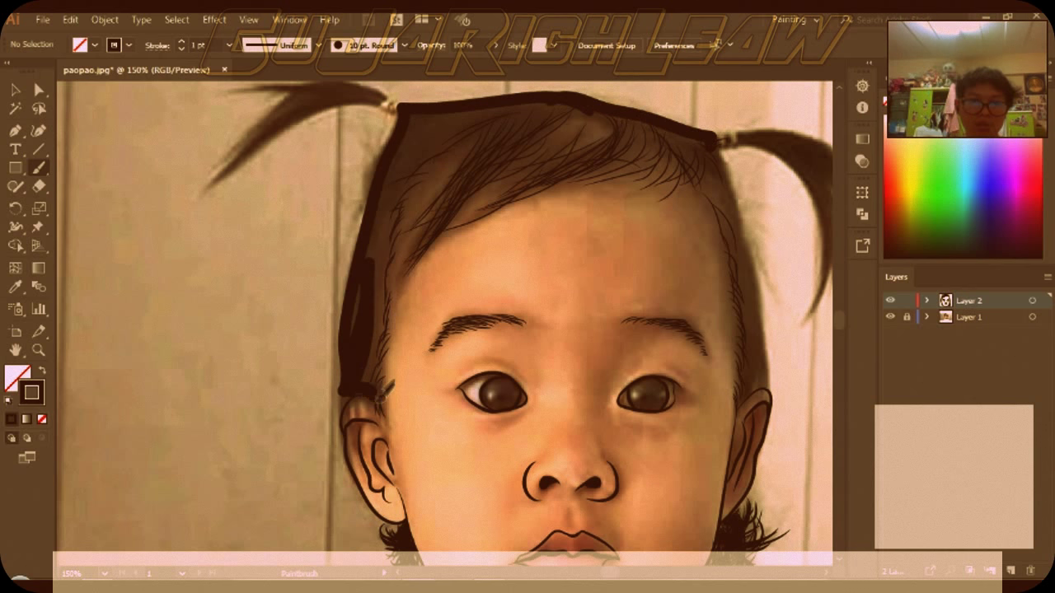
{"action": "scroll", "coordinate": [391, 219], "scroll_direction": "up", "scroll_amount": 2}
Fill the top-left and top hair band in solid dark
{"action": "left_click_drag", "start_coordinate": [388, 247], "coordinate": [424, 183]}
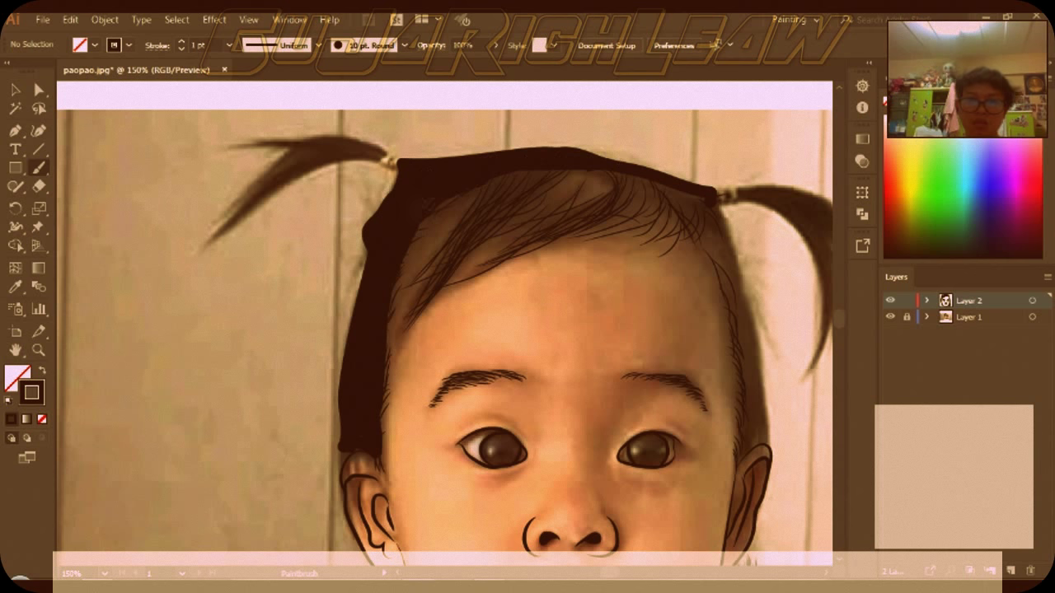
{"action": "mouse_move", "coordinate": [424, 183]}
{"action": "left_mouse_down"}
{"action": "mouse_move", "coordinate": [472, 247]}
{"action": "mouse_move", "coordinate": [488, 194]}
{"action": "left_mouse_up"}
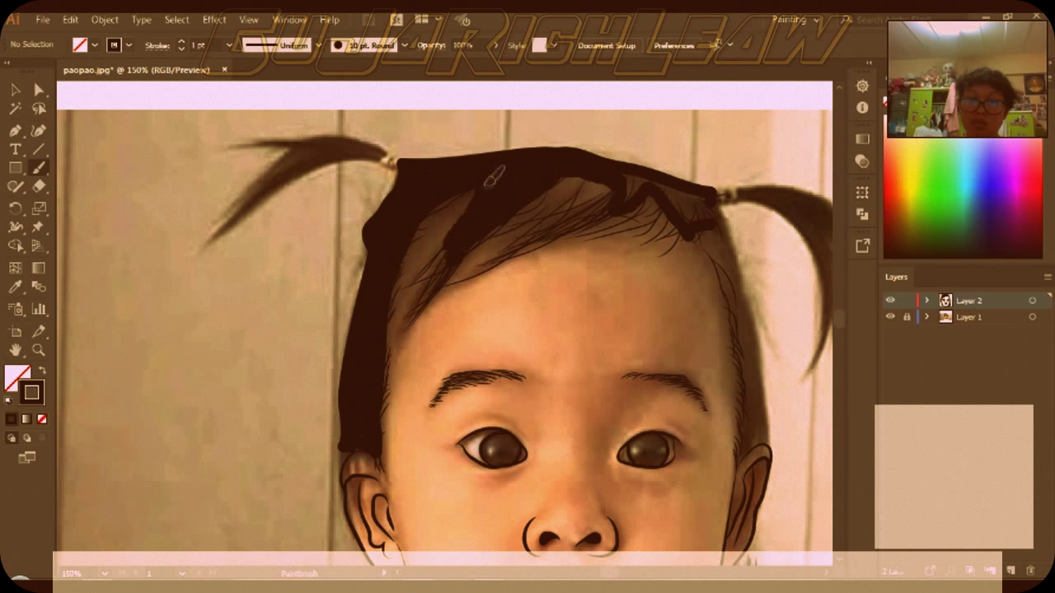
{"action": "mouse_move", "coordinate": [478, 239]}
{"action": "left_mouse_down"}
{"action": "mouse_move", "coordinate": [577, 190]}
{"action": "mouse_move", "coordinate": [659, 177]}
{"action": "mouse_move", "coordinate": [709, 214]}
{"action": "mouse_move", "coordinate": [765, 445]}
{"action": "left_mouse_up"}
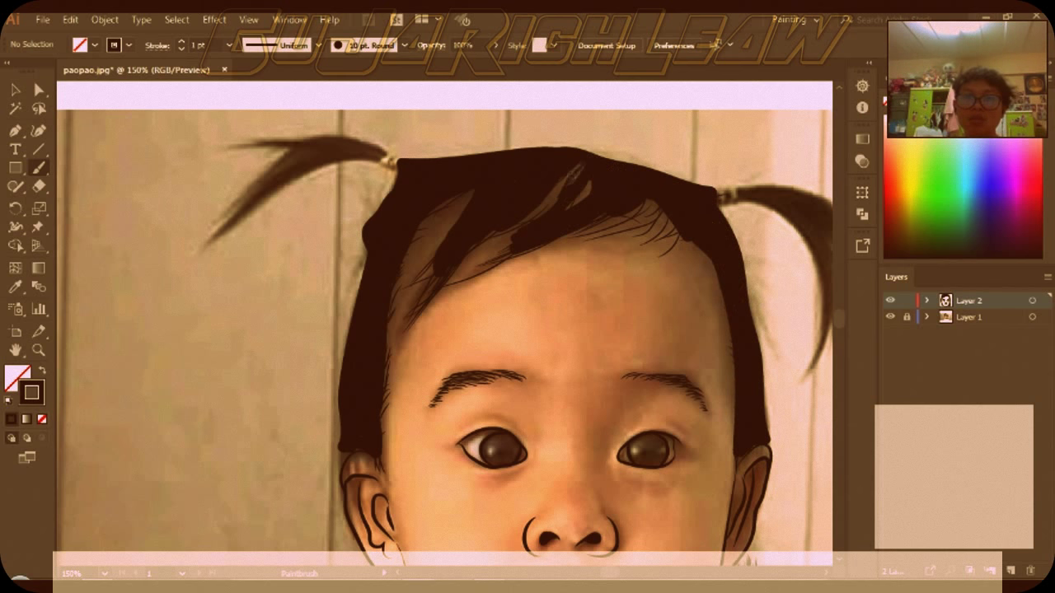
{"action": "scroll", "coordinate": [652, 253], "scroll_direction": "right", "scroll_amount": 2}
Fill both pigtails dark and darken the remaining lighter hair areas
{"action": "mouse_move", "coordinate": [717, 206]}
{"action": "left_mouse_down"}
{"action": "mouse_move", "coordinate": [750, 256]}
{"action": "mouse_move", "coordinate": [651, 185]}
{"action": "mouse_move", "coordinate": [664, 188]}
{"action": "left_mouse_up"}
{"action": "left_click_drag", "start_coordinate": [730, 243], "coordinate": [742, 316]}
{"action": "scroll", "coordinate": [756, 221], "scroll_direction": "up", "scroll_amount": 2}
{"action": "mouse_move", "coordinate": [272, 210]}
{"action": "left_mouse_down"}
{"action": "mouse_move", "coordinate": [169, 252]}
{"action": "mouse_move", "coordinate": [165, 239]}
{"action": "left_mouse_up"}
{"action": "left_click_drag", "start_coordinate": [235, 198], "coordinate": [202, 231]}
{"action": "left_click_drag", "start_coordinate": [327, 280], "coordinate": [371, 305]}
{"action": "left_click_drag", "start_coordinate": [437, 264], "coordinate": [594, 284]}
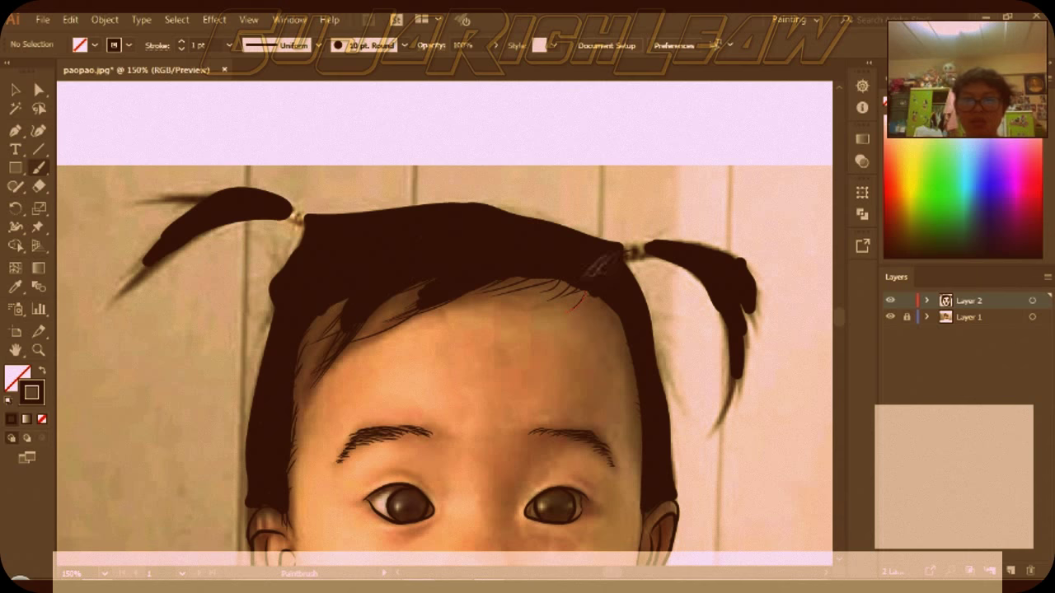
{"action": "scroll", "coordinate": [581, 297], "scroll_direction": "down", "scroll_amount": 3}
{"action": "scroll", "coordinate": [346, 359], "scroll_direction": "up", "scroll_amount": 2, "text": "alt"}
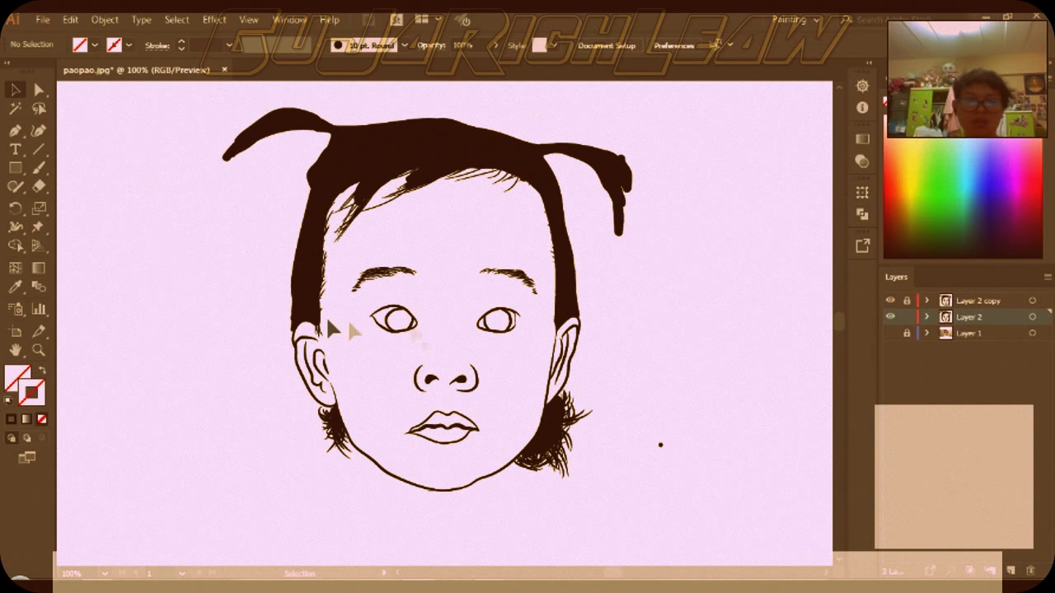
Draw a peach-filled rectangle over the face, then undo it
{"action": "key", "text": "Return"}
{"action": "left_click_drag", "start_coordinate": [197, 96], "coordinate": [649, 507]}
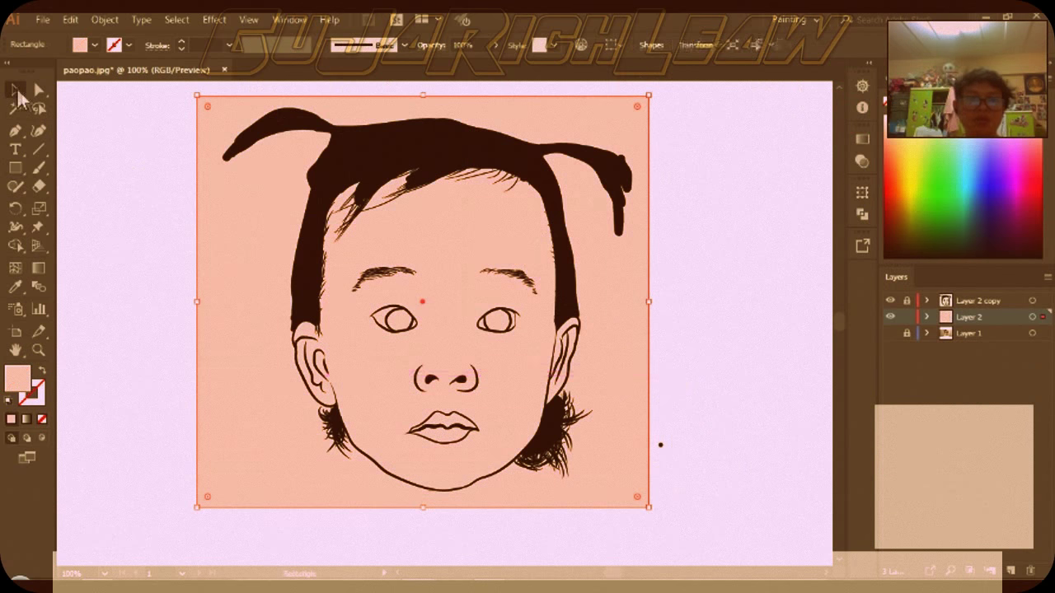
{"action": "right_click", "coordinate": [618, 491]}
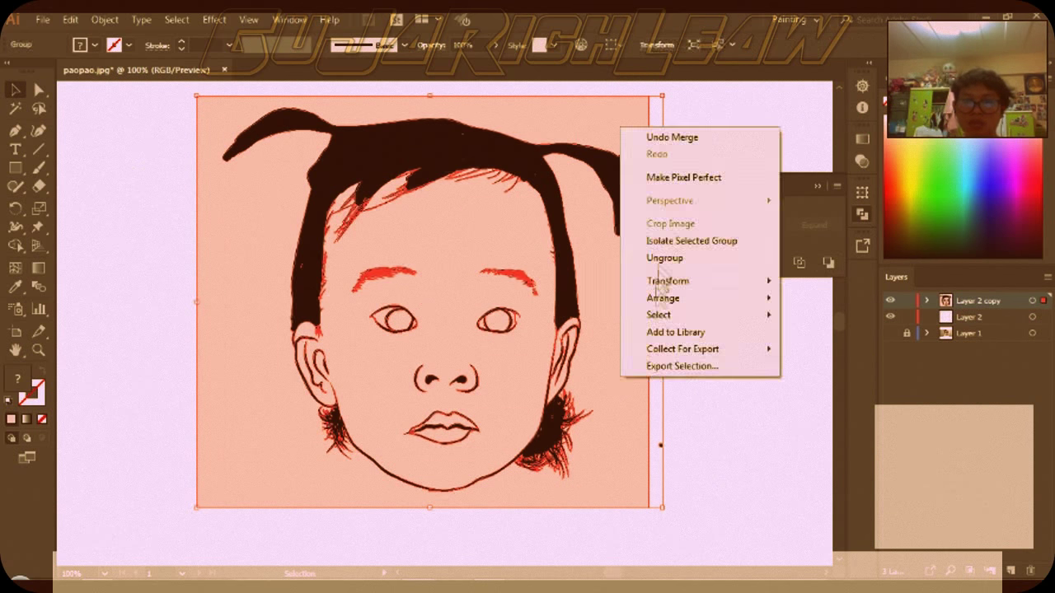
{"action": "key", "text": "ctrl+z"}
Fill both eyes dark and set the lips fill to red #ff0000
{"action": "left_click", "coordinate": [498, 321]}
{"action": "left_click", "coordinate": [396, 321]}
{"action": "left_click", "coordinate": [449, 445]}
{"action": "double_click", "coordinate": [18, 379]}
{"action": "type", "text": "ff0000"}
{"action": "key", "text": "Return"}
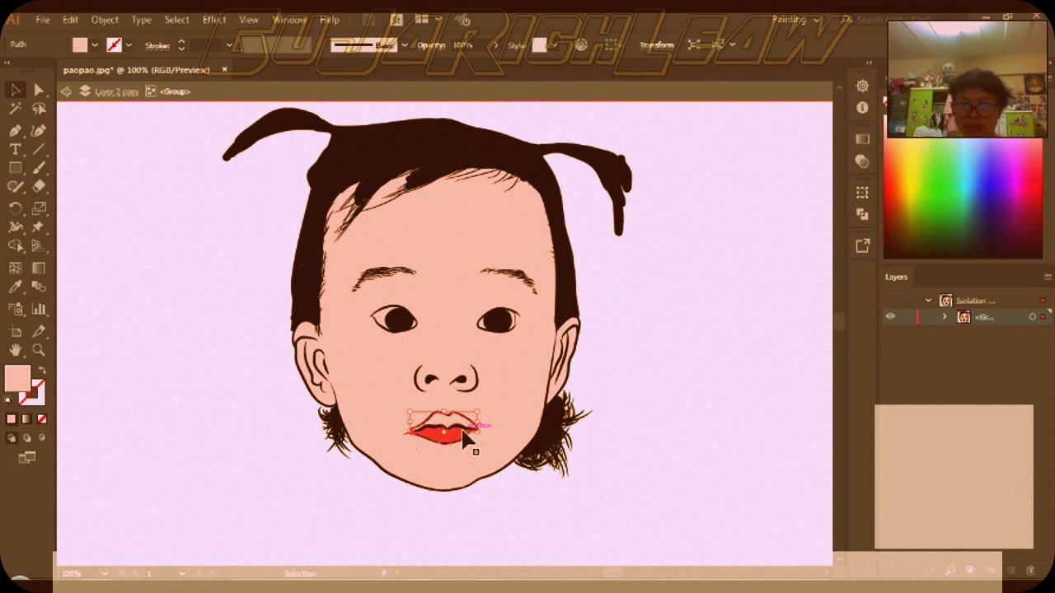
Make the right eye's highlight piece white and inspect the left eye's parts
{"action": "scroll", "coordinate": [528, 379], "scroll_direction": "up", "scroll_amount": 3}
{"action": "left_click", "coordinate": [445, 367]}
{"action": "left_click", "coordinate": [534, 356]}
{"action": "left_click", "coordinate": [239, 371]}
{"action": "left_click", "coordinate": [247, 362]}
{"action": "left_click", "coordinate": [789, 276]}
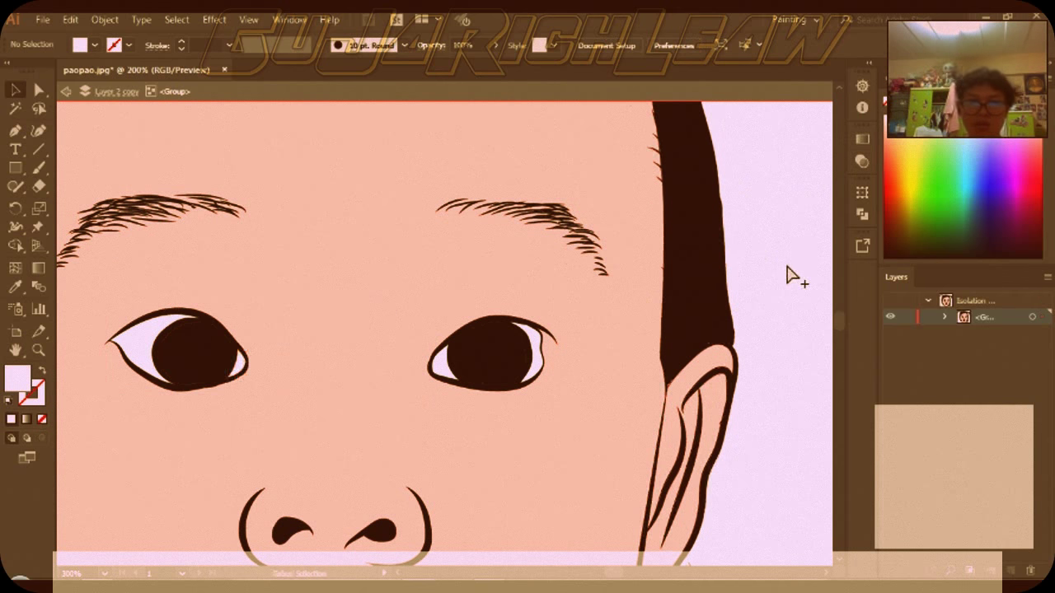
Exit the isolated face group to view the whole drawing
{"action": "scroll", "coordinate": [803, 369], "scroll_direction": "down", "scroll_amount": 2}
{"action": "scroll", "coordinate": [803, 355], "scroll_direction": "down", "scroll_amount": 2}
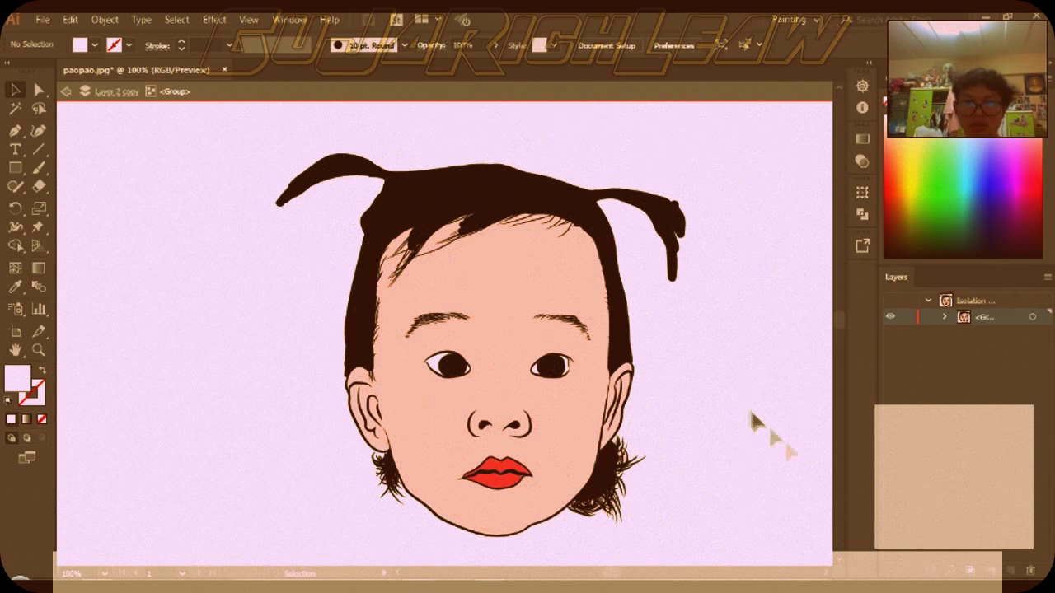
{"action": "double_click", "coordinate": [768, 424]}
{"action": "scroll", "coordinate": [486, 309], "scroll_direction": "down", "scroll_amount": 2}
Shrink the reference photo to a thumbnail and place it beside the face
{"action": "left_click_drag", "start_coordinate": [690, 500], "coordinate": [247, 236]}
{"action": "left_click_drag", "start_coordinate": [156, 186], "coordinate": [527, 285]}
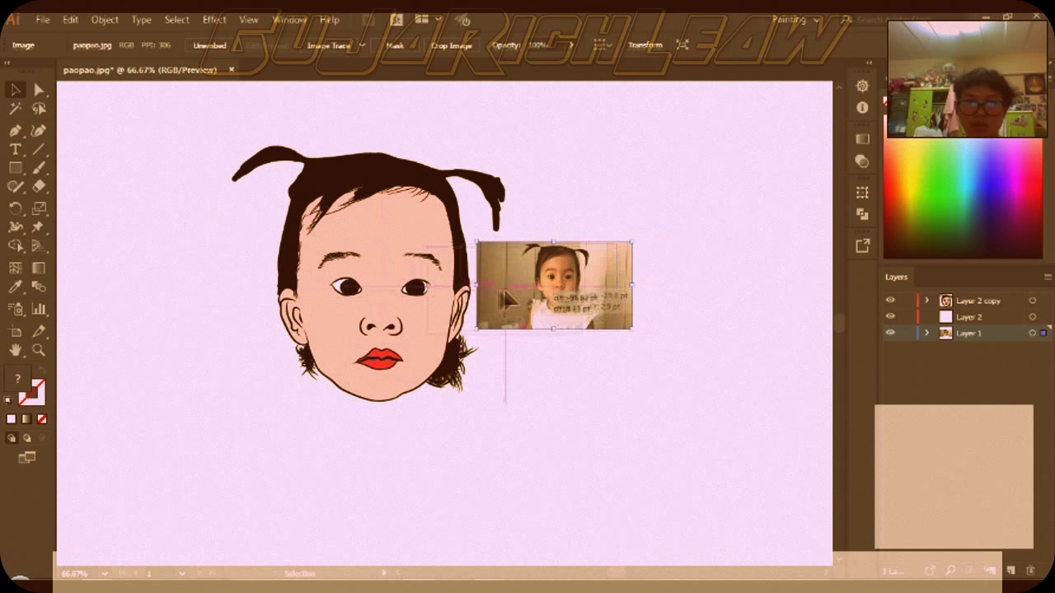
{"action": "left_click", "coordinate": [612, 280]}
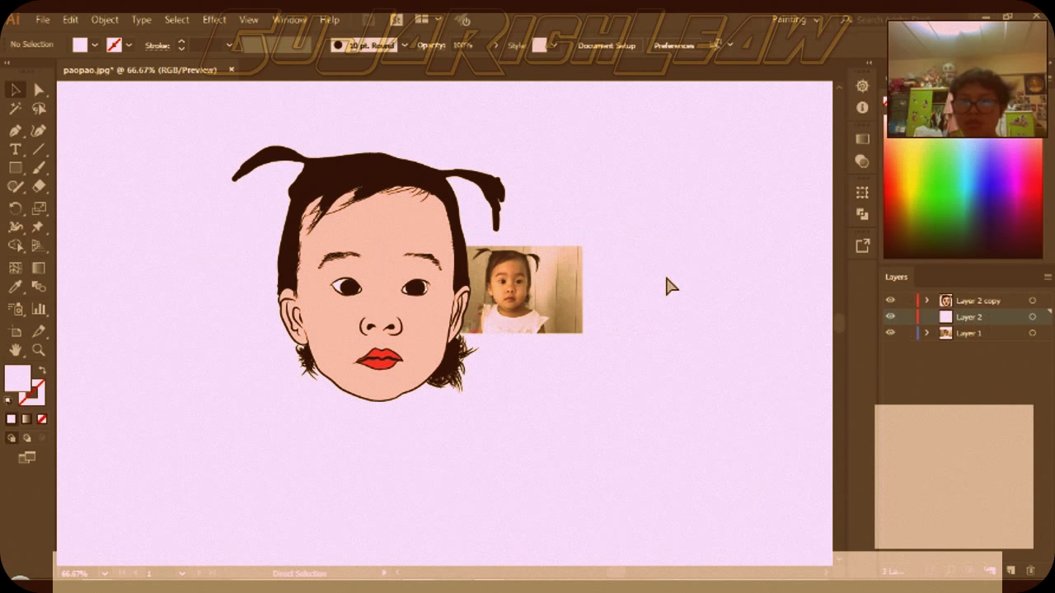
{"action": "key", "text": "ctrl+z"}
{"action": "key", "text": "ctrl+z"}
{"action": "key", "text": "ctrl+z"}
{"action": "key", "text": "ctrl+z"}
Lock the Layer 2 copy layer and isolate the traced face group
{"action": "left_click", "coordinate": [907, 301]}
{"action": "left_click_drag", "start_coordinate": [485, 386], "coordinate": [494, 437]}
{"action": "left_click", "coordinate": [862, 214]}
{"action": "left_click", "coordinate": [461, 442]}
{"action": "right_click", "coordinate": [483, 393]}
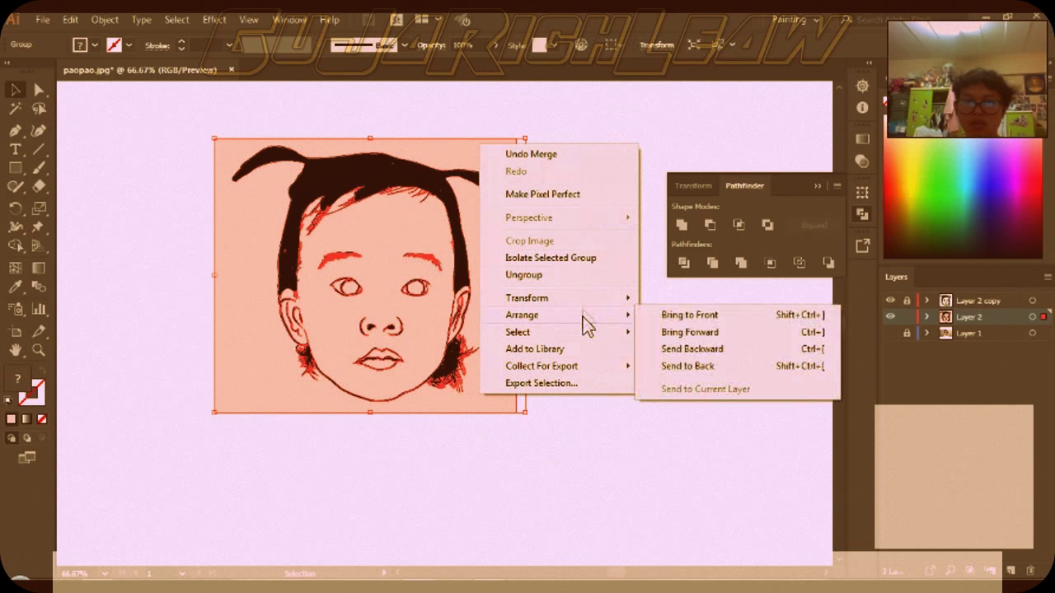
{"action": "left_click", "coordinate": [541, 259]}
{"action": "left_click", "coordinate": [491, 400]}
{"action": "key", "text": "Delete"}
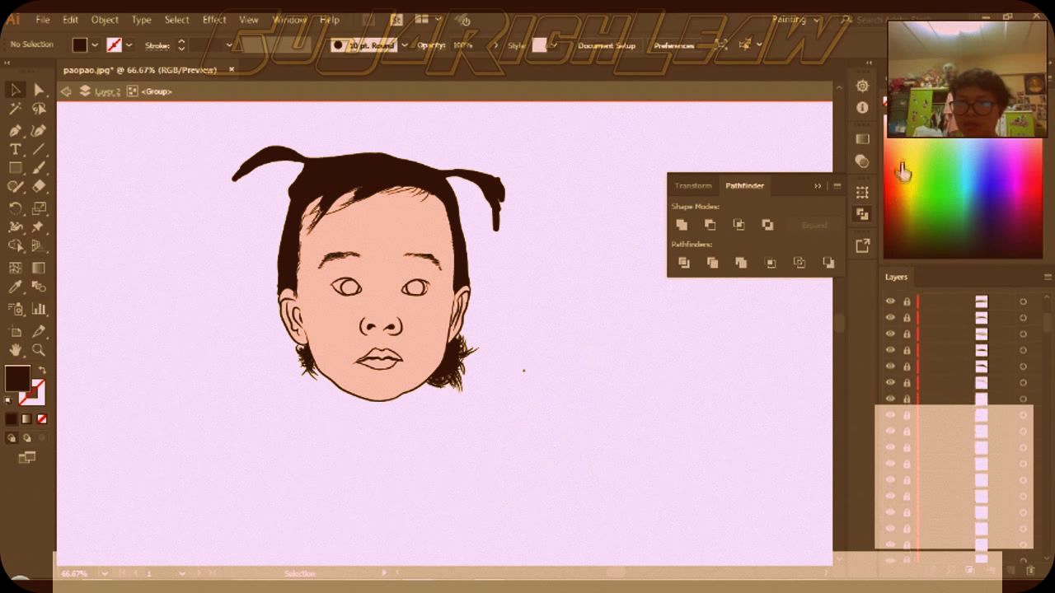
Select stray pieces near the chin and below the left ear
{"action": "scroll", "coordinate": [511, 379], "scroll_direction": "up", "scroll_amount": 3, "text": "alt"}
{"action": "left_click_drag", "start_coordinate": [497, 427], "coordinate": [397, 343]}
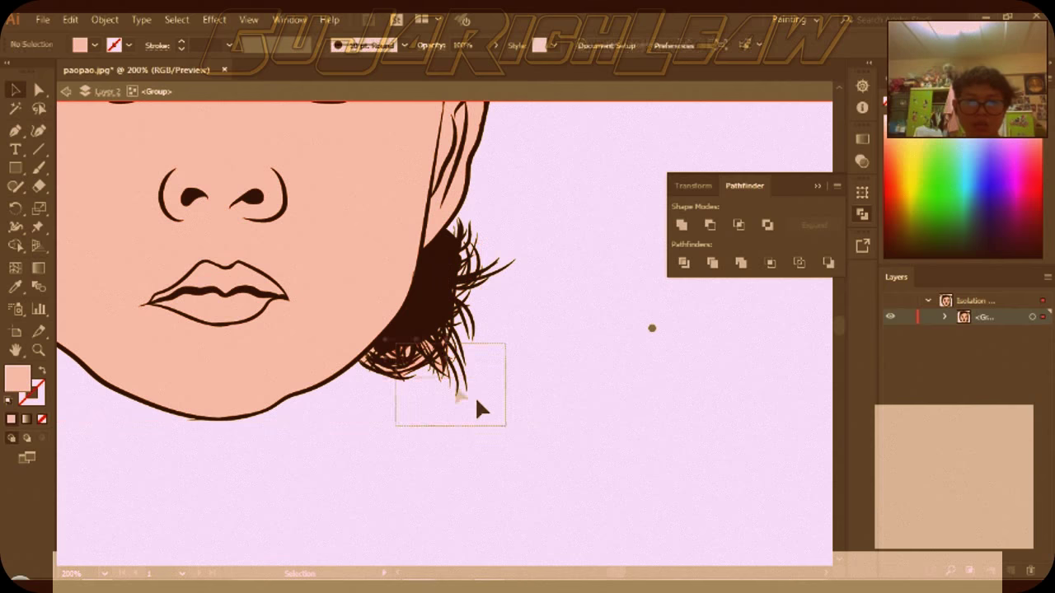
{"action": "scroll", "coordinate": [519, 369], "scroll_direction": "down", "scroll_amount": 1, "text": "alt"}
{"action": "scroll", "coordinate": [115, 264], "scroll_direction": "up", "scroll_amount": 2, "text": "alt"}
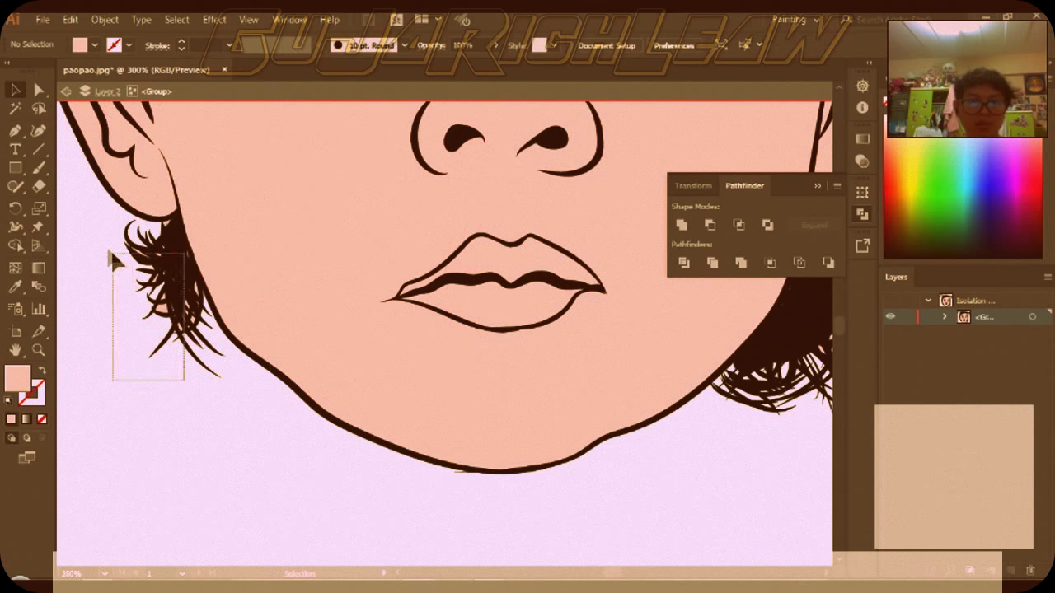
{"action": "left_click_drag", "start_coordinate": [111, 254], "coordinate": [193, 301]}
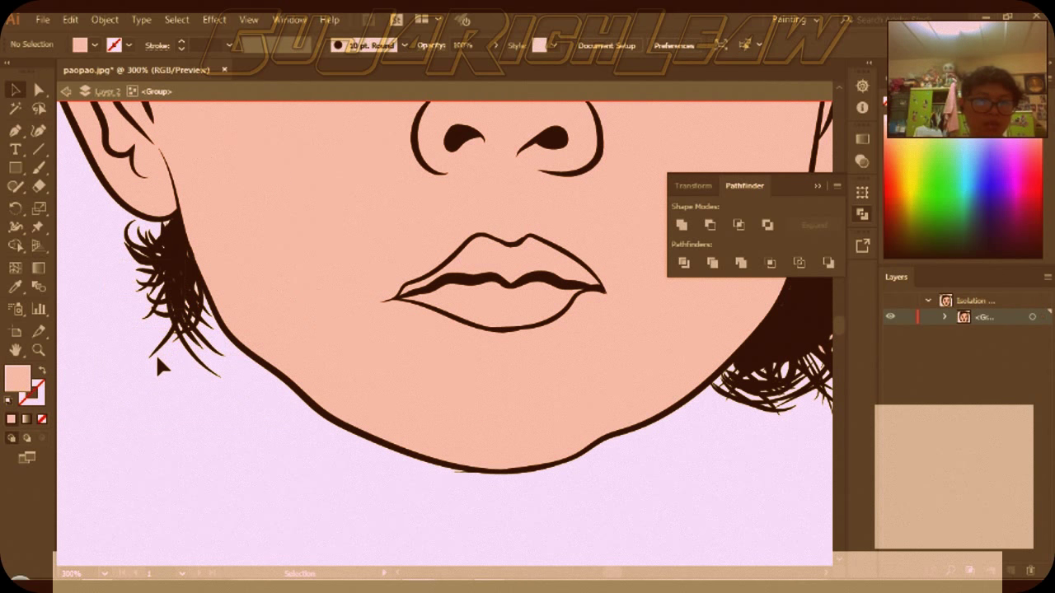
{"action": "scroll", "coordinate": [89, 336], "scroll_direction": "down", "scroll_amount": 3, "text": "alt"}
Inside the face group, set the lips fill to pure red #ff0000
{"action": "double_click", "coordinate": [579, 333]}
{"action": "double_click", "coordinate": [390, 349]}
{"action": "left_click", "coordinate": [330, 445]}
{"action": "double_click", "coordinate": [18, 377]}
{"action": "type", "text": "ff0000"}
{"action": "key", "text": "Return"}
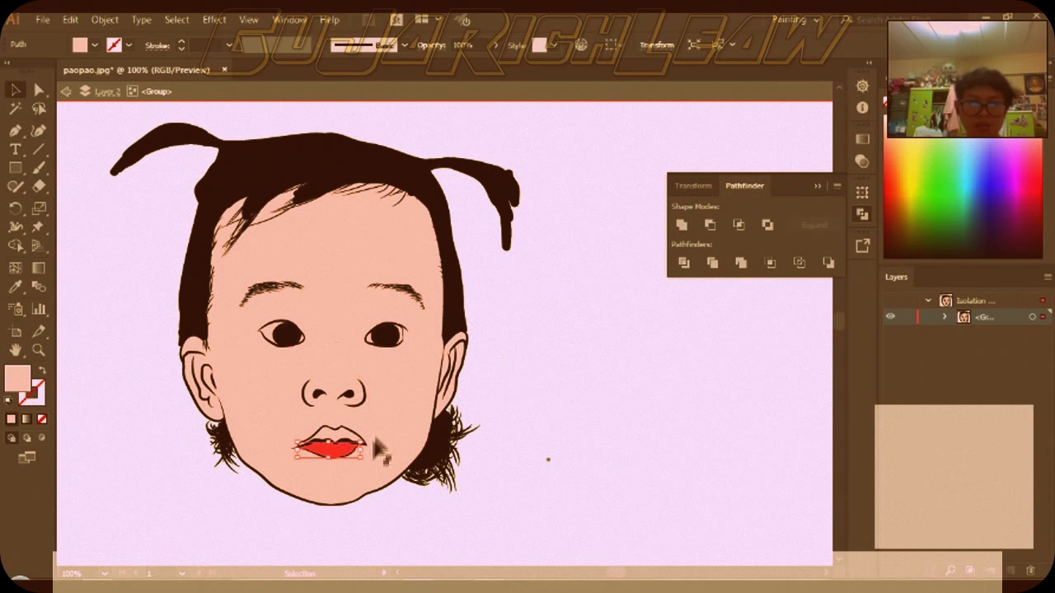
Leave the face group, resize the photo beside the face, and paint a brush test stroke
{"action": "double_click", "coordinate": [577, 329]}
{"action": "scroll", "coordinate": [577, 330], "scroll_direction": "down", "scroll_amount": 2, "text": "alt"}
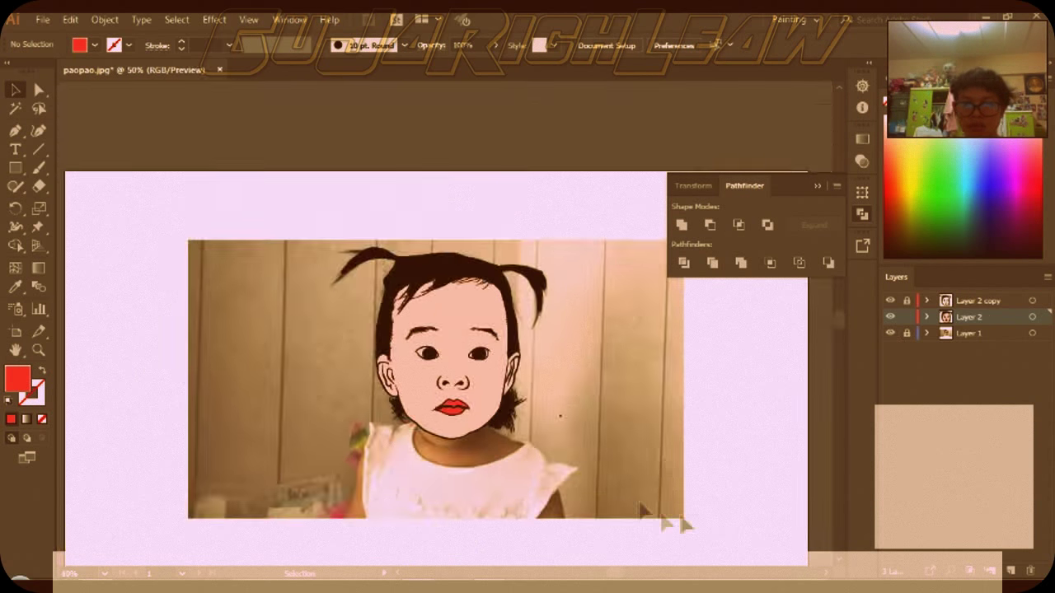
{"action": "left_click_drag", "start_coordinate": [683, 518], "coordinate": [301, 306]}
{"action": "mouse_move", "coordinate": [258, 268]}
{"action": "left_mouse_down"}
{"action": "mouse_move", "coordinate": [594, 381]}
{"action": "mouse_move", "coordinate": [563, 351]}
{"action": "left_mouse_up"}
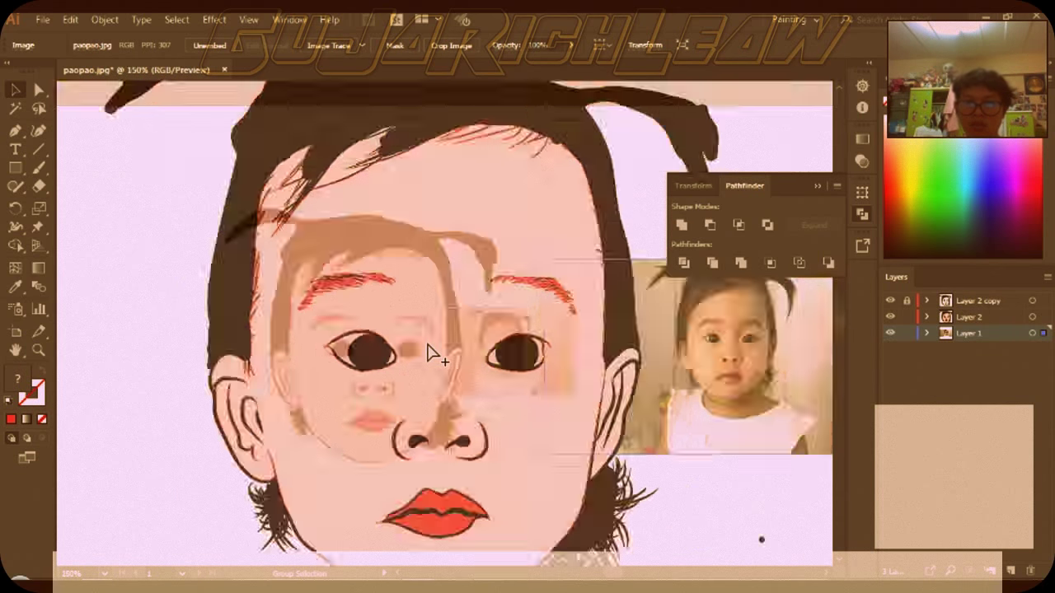
{"action": "scroll", "coordinate": [445, 338], "scroll_direction": "up", "scroll_amount": 3, "text": "alt"}
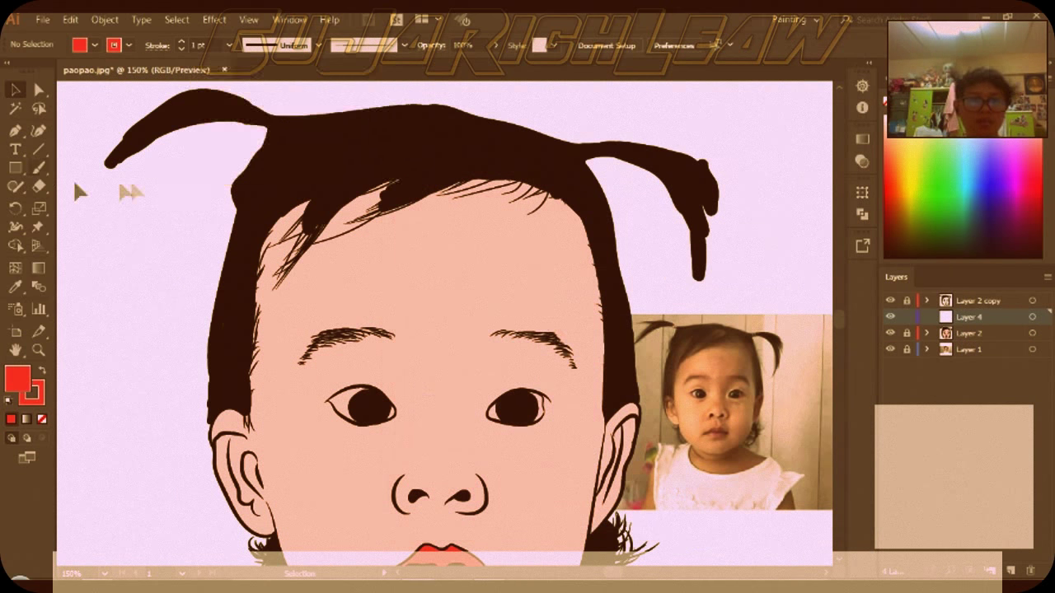
{"action": "left_click", "coordinate": [38, 168]}
{"action": "left_click_drag", "start_coordinate": [143, 223], "coordinate": [143, 254]}
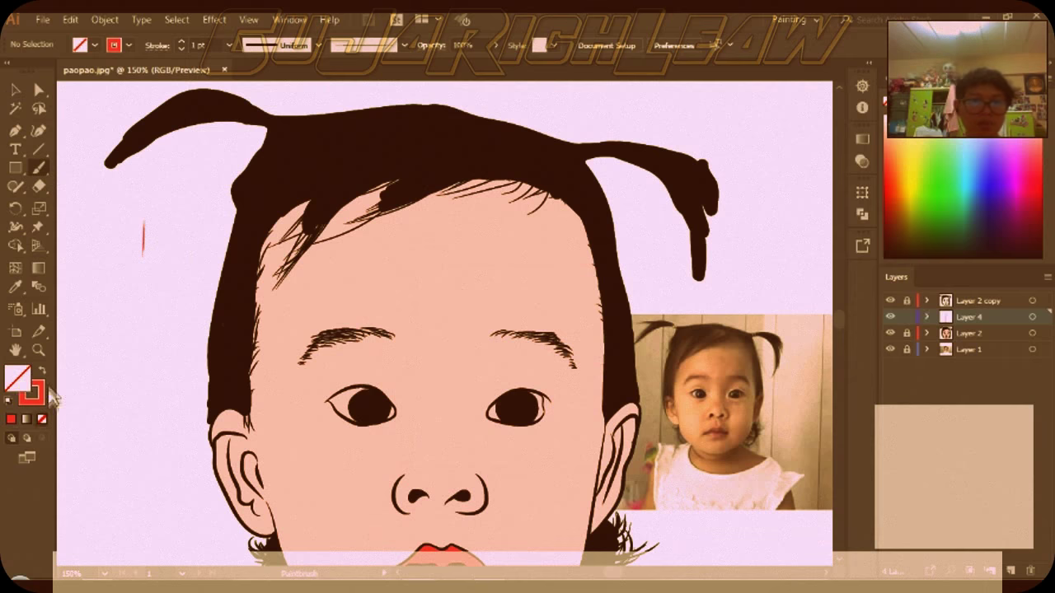
Set the stroke colour to a dark olive-brown
{"action": "double_click", "coordinate": [31, 393]}
{"action": "left_click_drag", "start_coordinate": [860, 284], "coordinate": [862, 255]}
{"action": "left_click", "coordinate": [742, 176]}
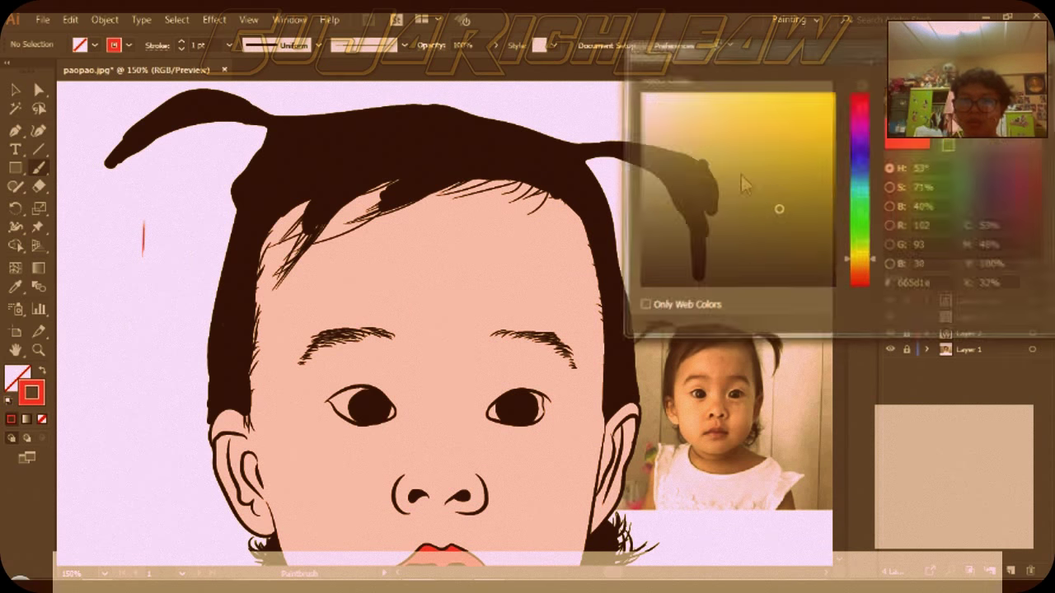
{"action": "key", "text": "Return"}
Brush highlight strands across the top of the hair, forehead fringe and left temple
{"action": "left_click_drag", "start_coordinate": [544, 153], "coordinate": [585, 190]}
{"action": "mouse_move", "coordinate": [461, 147]}
{"action": "left_mouse_down"}
{"action": "mouse_move", "coordinate": [364, 218]}
{"action": "mouse_move", "coordinate": [395, 201]}
{"action": "left_mouse_up"}
{"action": "mouse_move", "coordinate": [425, 135]}
{"action": "left_mouse_down"}
{"action": "mouse_move", "coordinate": [292, 256]}
{"action": "mouse_move", "coordinate": [305, 235]}
{"action": "left_mouse_up"}
{"action": "mouse_move", "coordinate": [351, 186]}
{"action": "left_mouse_down"}
{"action": "mouse_move", "coordinate": [276, 277]}
{"action": "mouse_move", "coordinate": [280, 264]}
{"action": "mouse_move", "coordinate": [284, 273]}
{"action": "left_mouse_up"}
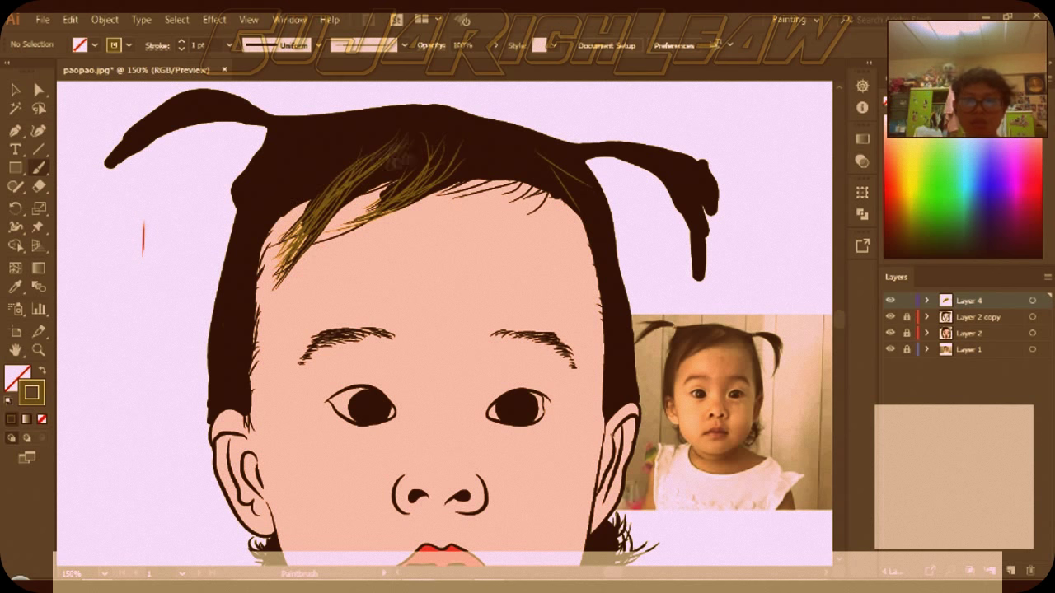
{"action": "left_click_drag", "start_coordinate": [420, 126], "coordinate": [346, 180]}
{"action": "left_click_drag", "start_coordinate": [333, 142], "coordinate": [239, 313]}
{"action": "left_click_drag", "start_coordinate": [284, 198], "coordinate": [219, 350]}
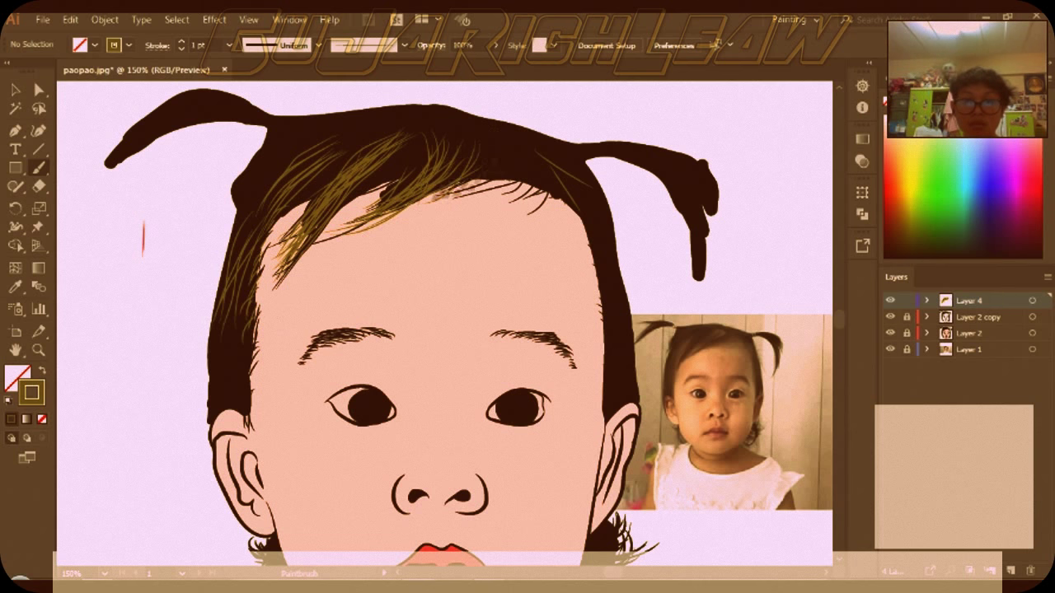
{"action": "left_click_drag", "start_coordinate": [515, 164], "coordinate": [494, 202]}
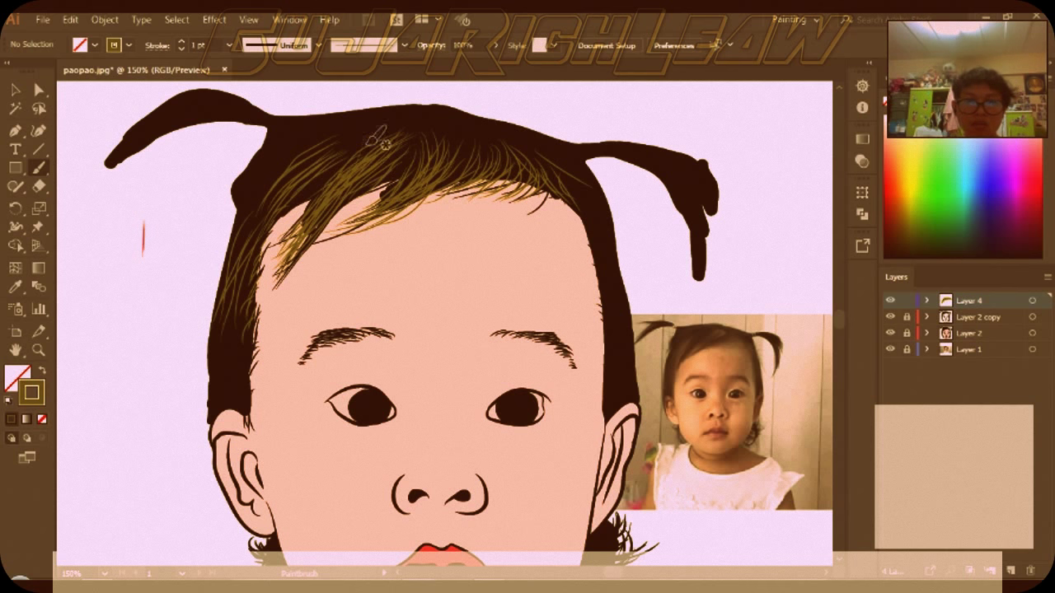
Brush highlight strands down the right pigtail to its tip
{"action": "left_click_drag", "start_coordinate": [696, 169], "coordinate": [692, 255]}
{"action": "mouse_move", "coordinate": [651, 153]}
{"action": "left_mouse_down"}
{"action": "mouse_move", "coordinate": [710, 193]}
{"action": "mouse_move", "coordinate": [719, 224]}
{"action": "left_mouse_up"}
{"action": "left_click_drag", "start_coordinate": [697, 156], "coordinate": [713, 233]}
{"action": "left_click_drag", "start_coordinate": [718, 194], "coordinate": [699, 290]}
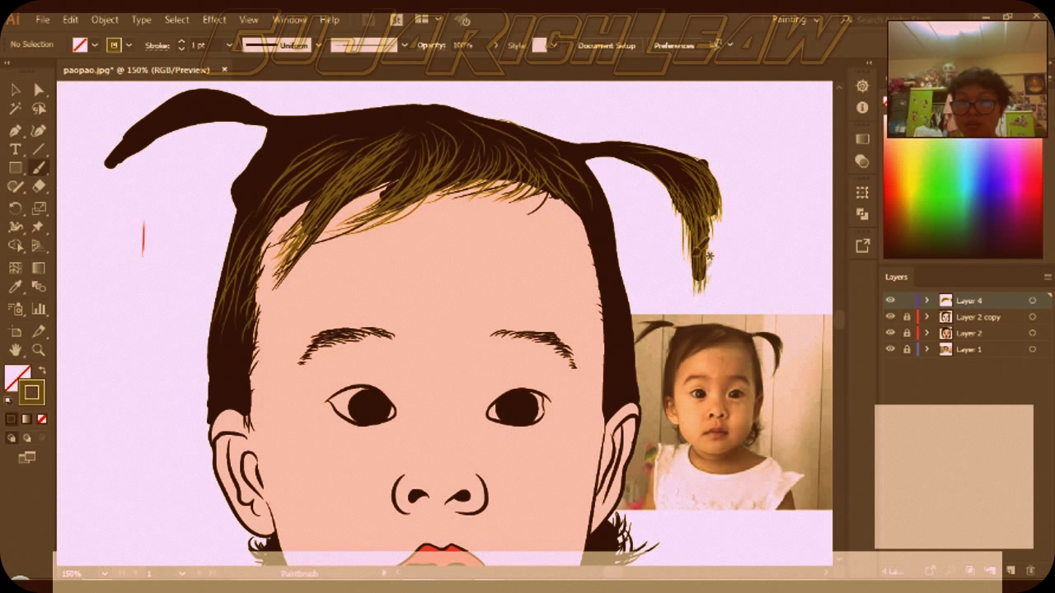
{"action": "scroll", "coordinate": [710, 227], "scroll_direction": "up", "scroll_amount": 2}
{"action": "left_click_drag", "start_coordinate": [696, 233], "coordinate": [731, 284]}
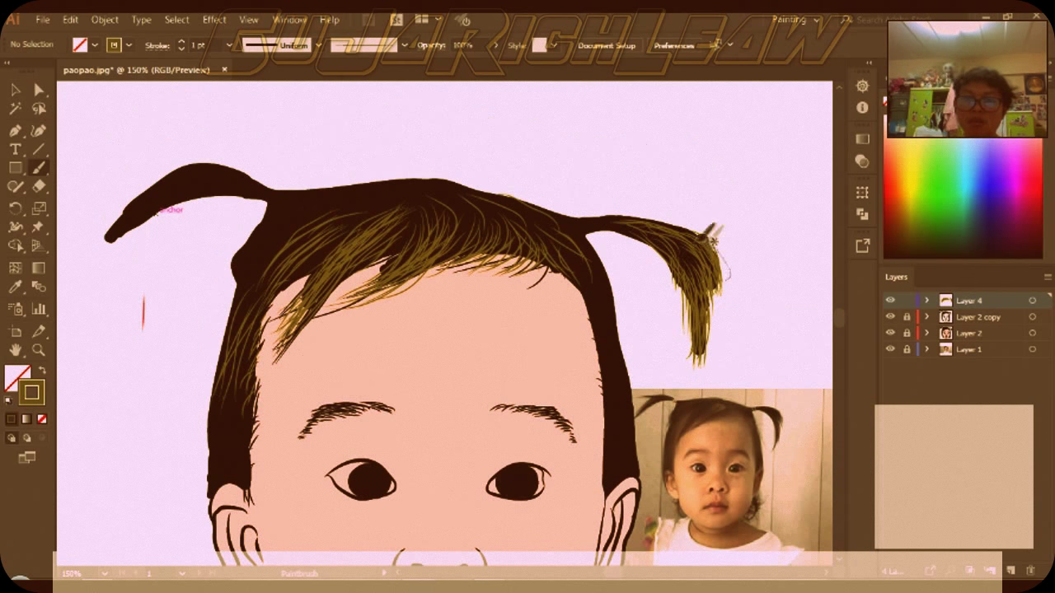
{"action": "scroll", "coordinate": [696, 309], "scroll_direction": "up", "scroll_amount": 1}
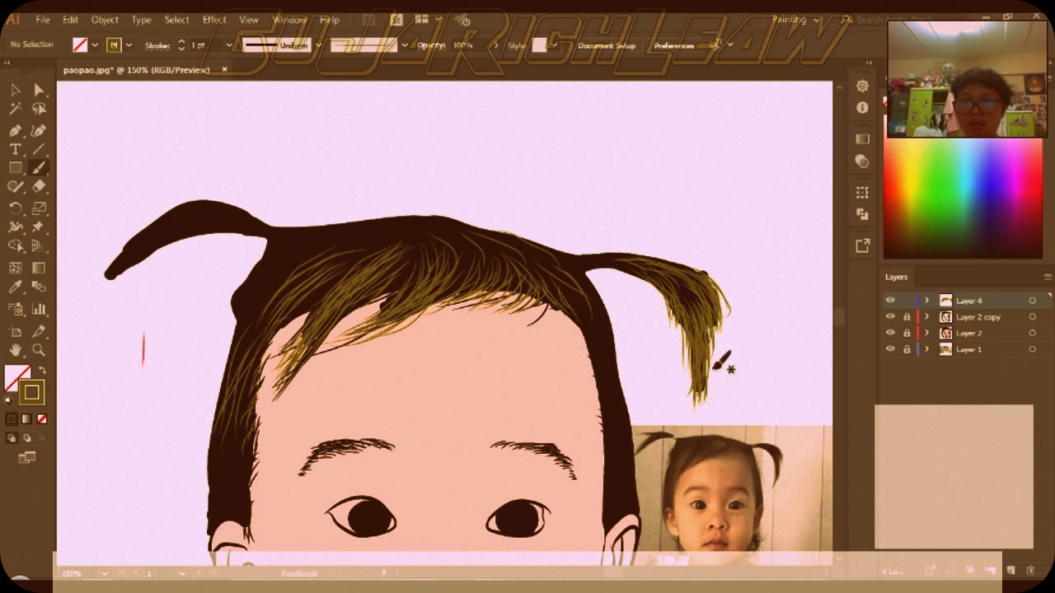
Brush strands over the left pigtail, mid-hair, left hair edge and by the right ear
{"action": "mouse_move", "coordinate": [229, 216]}
{"action": "left_mouse_down"}
{"action": "mouse_move", "coordinate": [155, 212]}
{"action": "mouse_move", "coordinate": [112, 256]}
{"action": "left_mouse_up"}
{"action": "left_click_drag", "start_coordinate": [170, 213], "coordinate": [130, 289]}
{"action": "left_click_drag", "start_coordinate": [165, 248], "coordinate": [91, 284]}
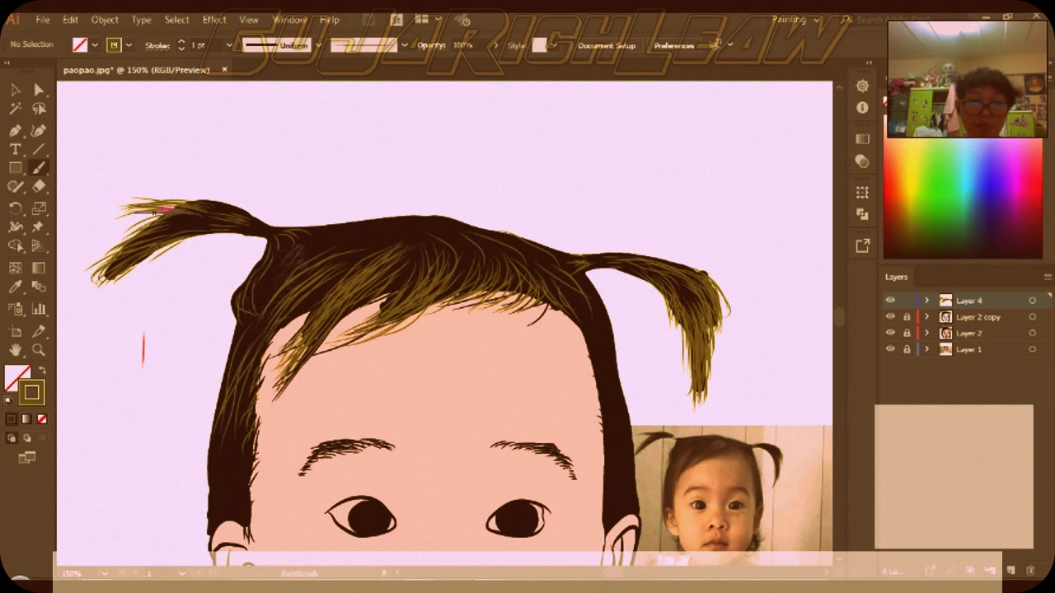
{"action": "left_click_drag", "start_coordinate": [302, 262], "coordinate": [312, 247]}
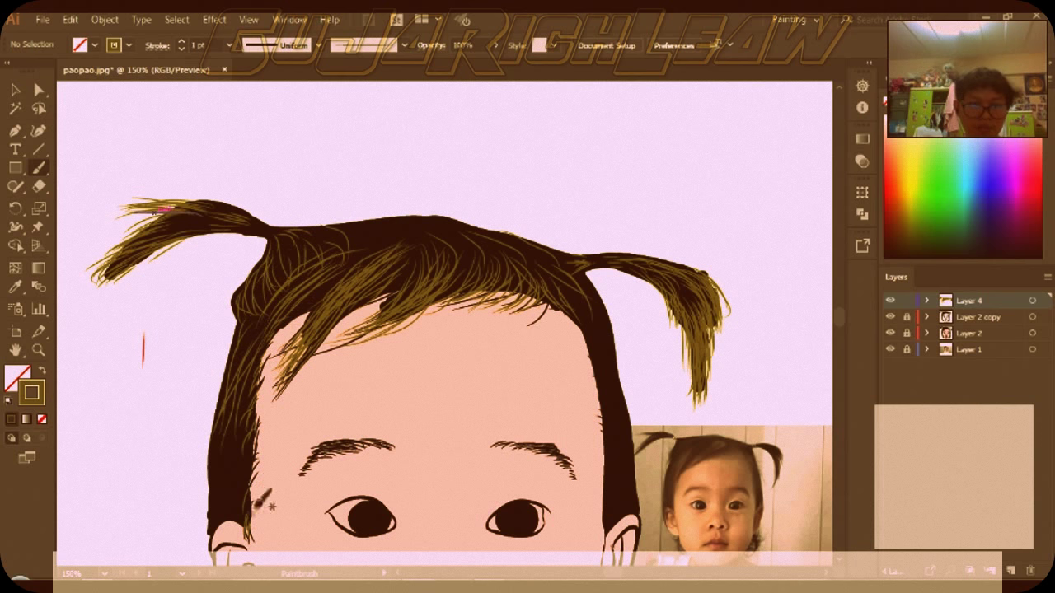
{"action": "left_click_drag", "start_coordinate": [212, 527], "coordinate": [219, 470]}
{"action": "left_click_drag", "start_coordinate": [248, 366], "coordinate": [277, 349]}
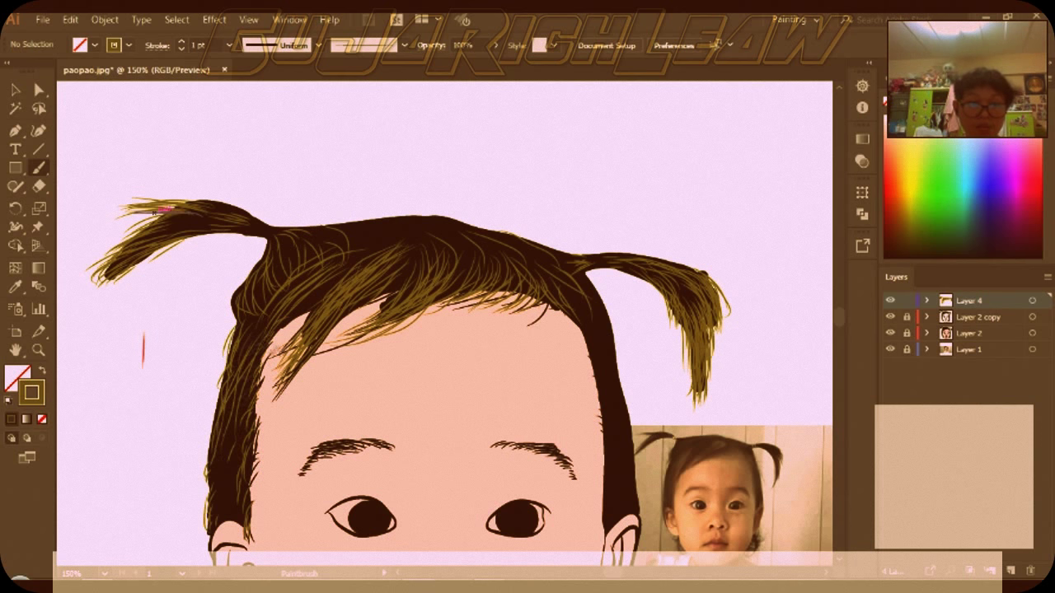
{"action": "scroll", "coordinate": [231, 536], "scroll_direction": "down", "scroll_amount": 2}
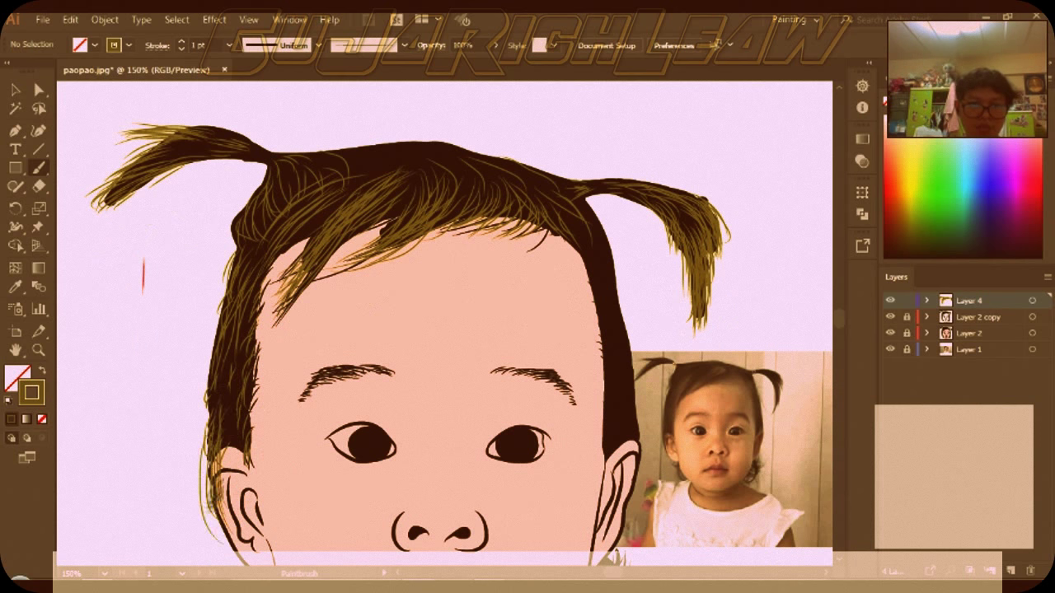
{"action": "scroll", "coordinate": [251, 454], "scroll_direction": "down", "scroll_amount": 1}
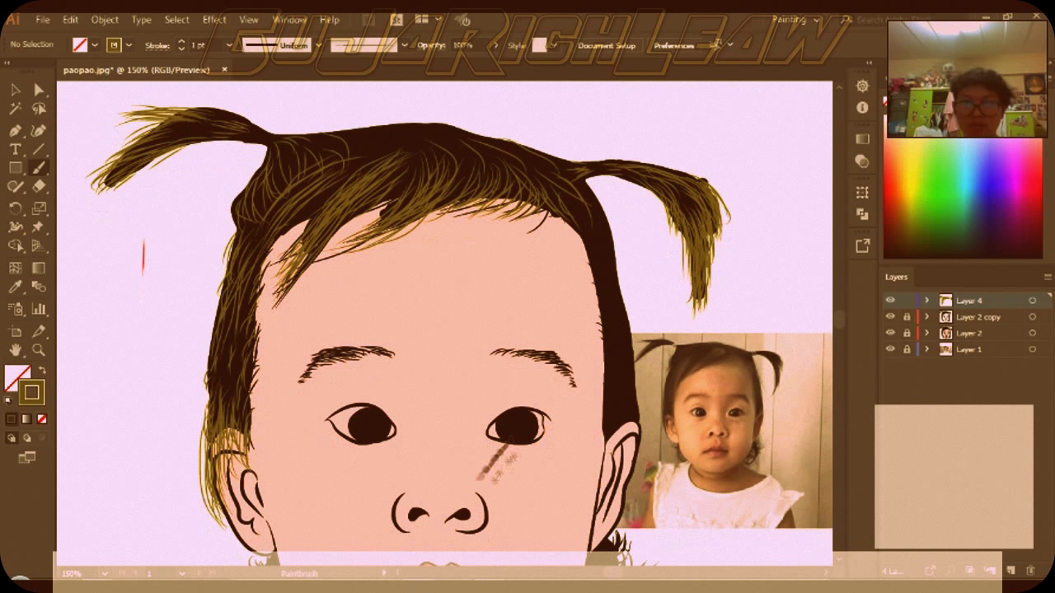
{"action": "mouse_move", "coordinate": [633, 404]}
{"action": "left_mouse_down"}
{"action": "mouse_move", "coordinate": [614, 416]}
{"action": "mouse_move", "coordinate": [606, 371]}
{"action": "left_mouse_up"}
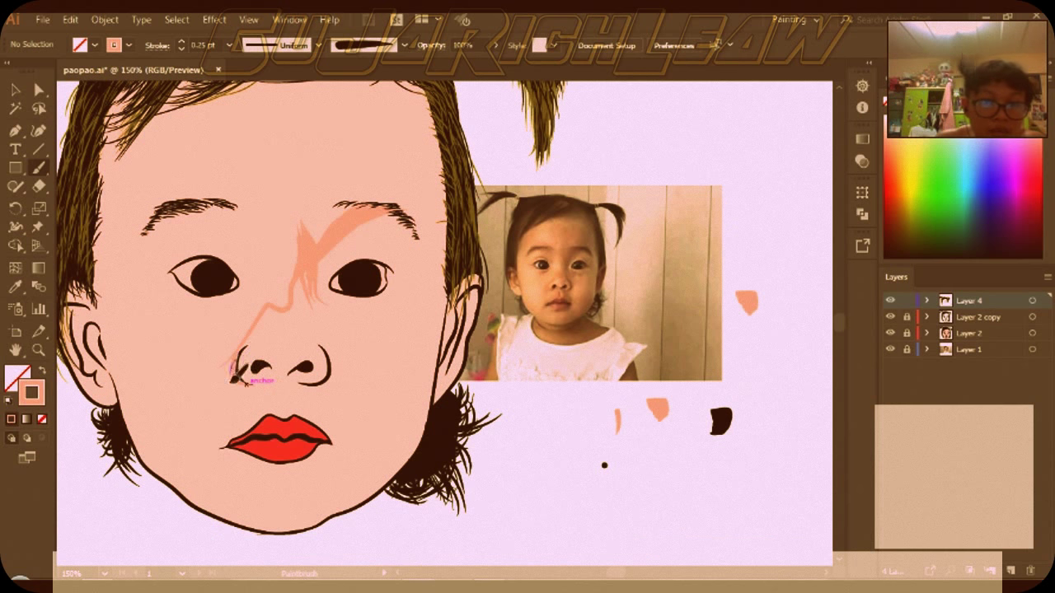
Paint peach shading beside both nostrils and move it onto a new layer
{"action": "left_click_drag", "start_coordinate": [234, 356], "coordinate": [224, 377]}
{"action": "left_click_drag", "start_coordinate": [309, 318], "coordinate": [326, 350]}
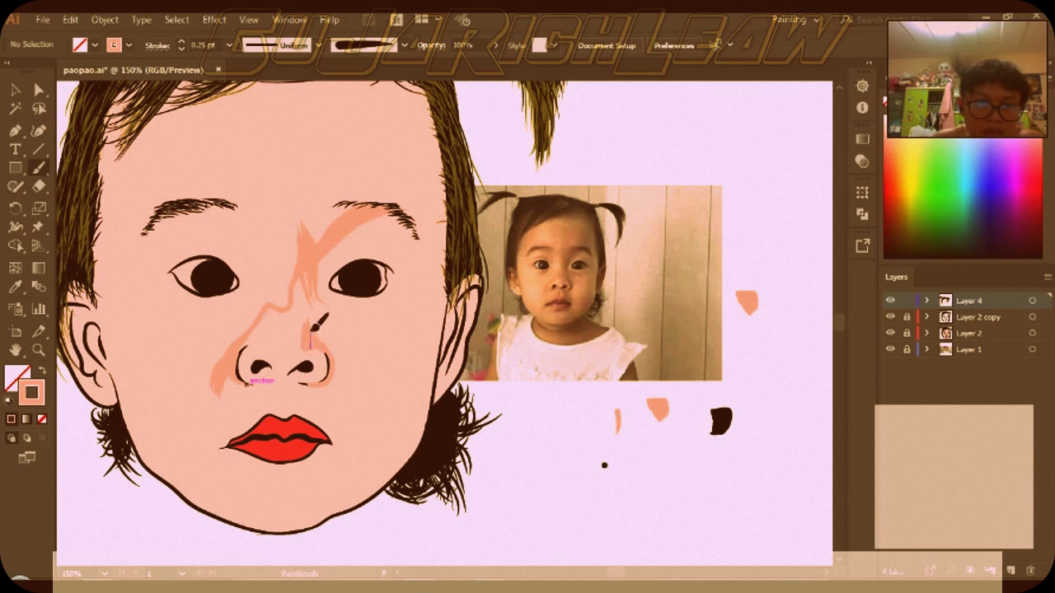
{"action": "mouse_move", "coordinate": [338, 391]}
{"action": "left_mouse_down"}
{"action": "mouse_move", "coordinate": [362, 408]}
{"action": "mouse_move", "coordinate": [278, 264]}
{"action": "left_mouse_up"}
{"action": "key", "text": "v"}
{"action": "key", "text": "Delete"}
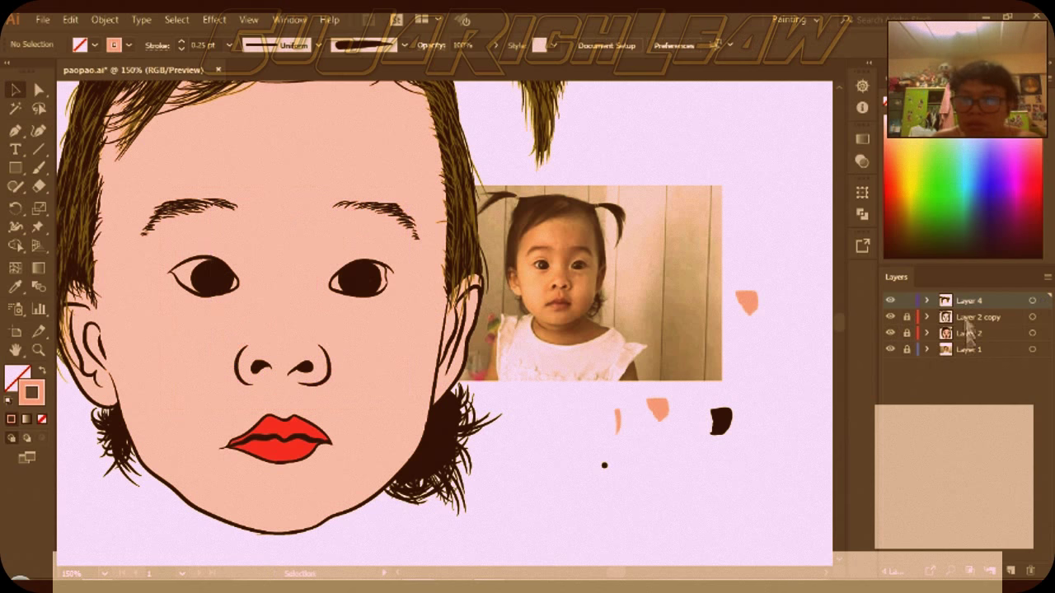
{"action": "left_click", "coordinate": [70, 19]}
{"action": "left_click", "coordinate": [124, 140]}
{"action": "key", "text": "b"}
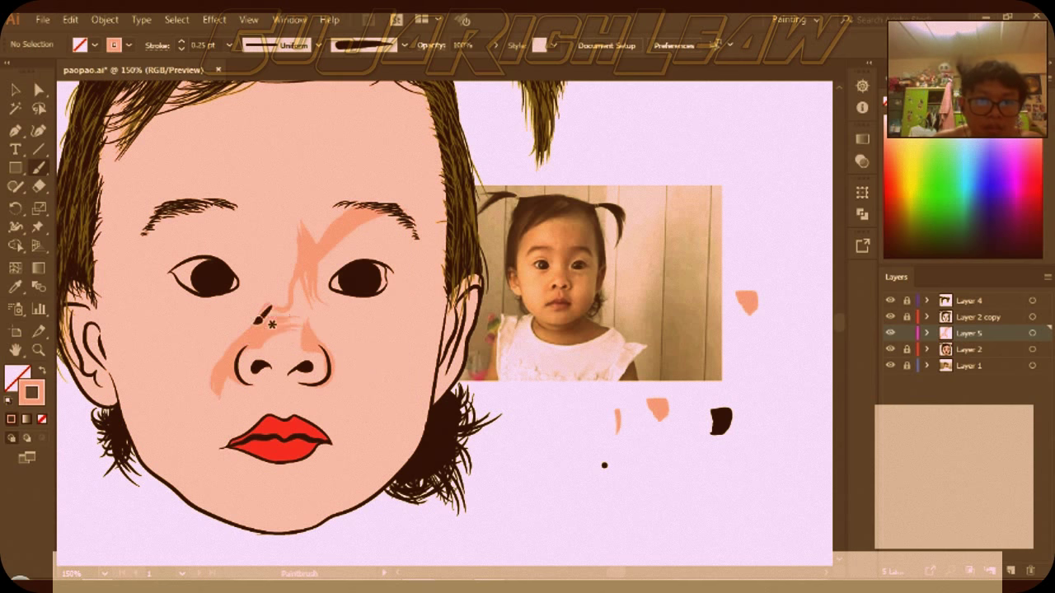
Shade the nose bridge, under the right eye, and from nostril to lip corner
{"action": "left_click_drag", "start_coordinate": [295, 290], "coordinate": [290, 319]}
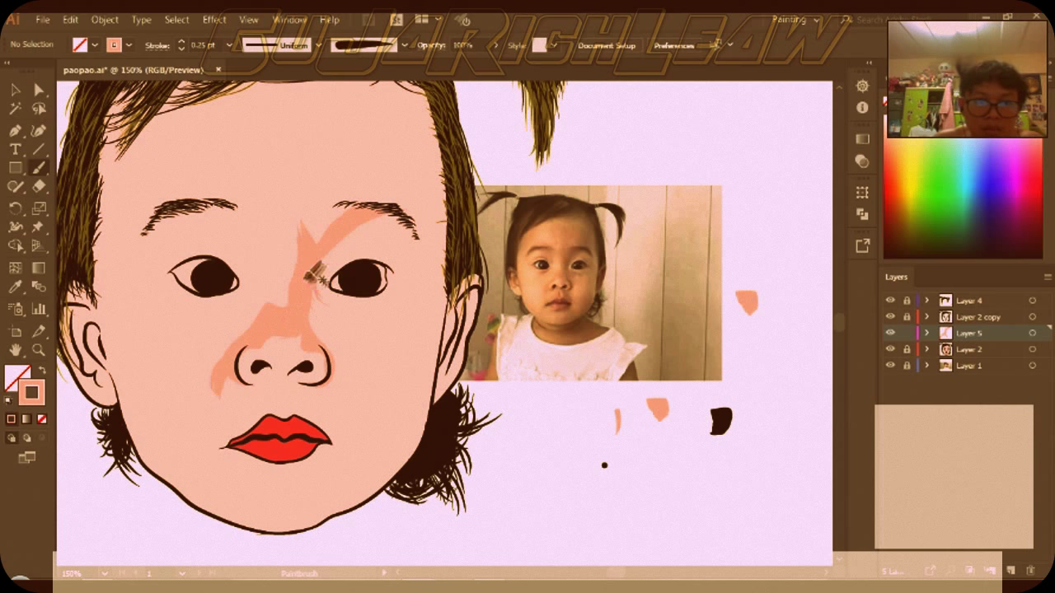
{"action": "left_click_drag", "start_coordinate": [324, 317], "coordinate": [355, 339]}
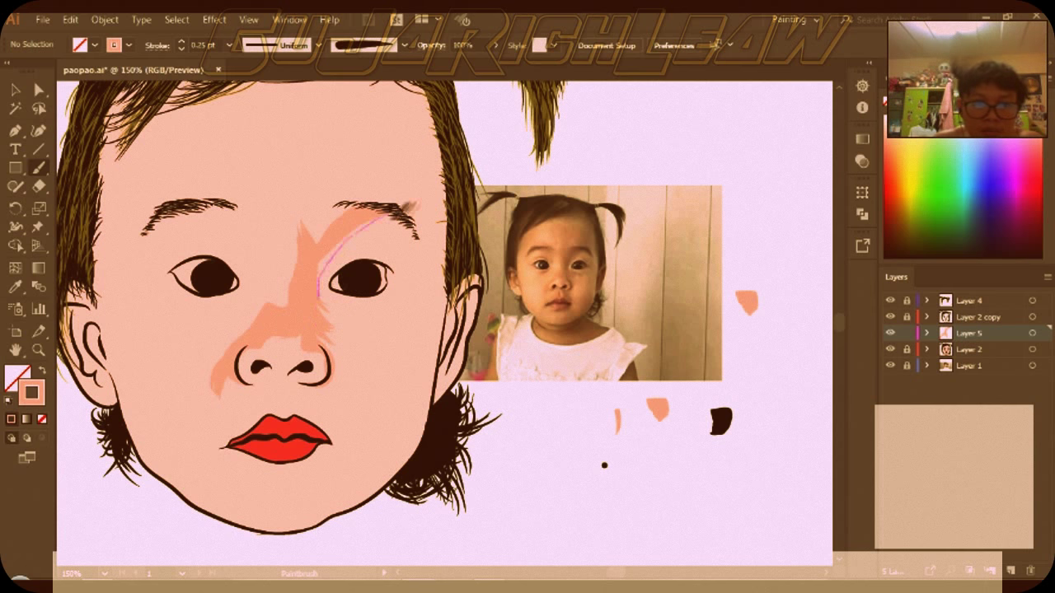
{"action": "mouse_move", "coordinate": [407, 299]}
{"action": "left_mouse_down"}
{"action": "mouse_move", "coordinate": [353, 277]}
{"action": "mouse_move", "coordinate": [344, 312]}
{"action": "mouse_move", "coordinate": [366, 310]}
{"action": "left_mouse_up"}
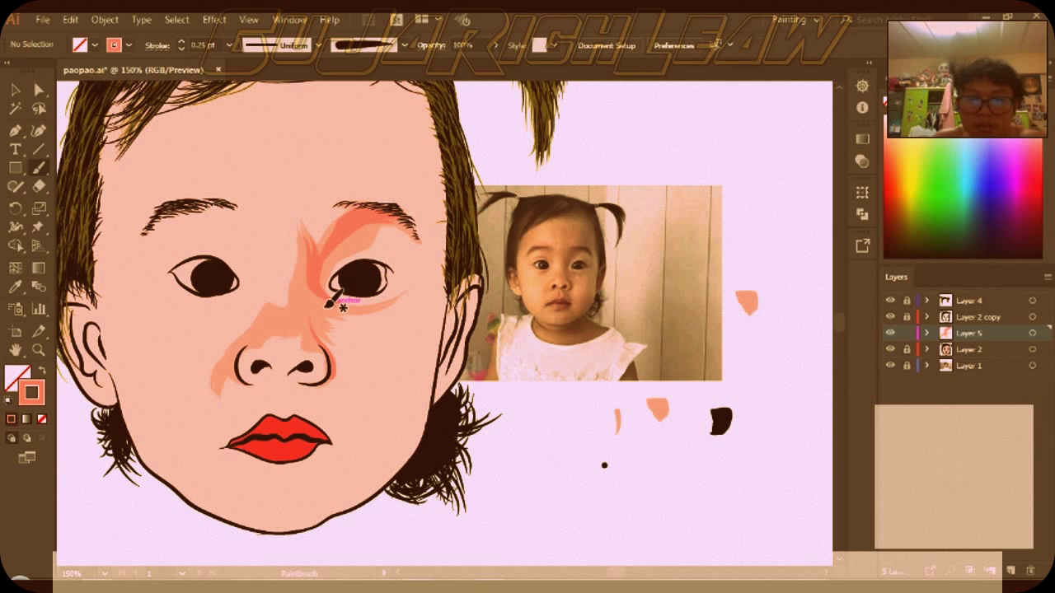
{"action": "left_click_drag", "start_coordinate": [306, 311], "coordinate": [333, 331]}
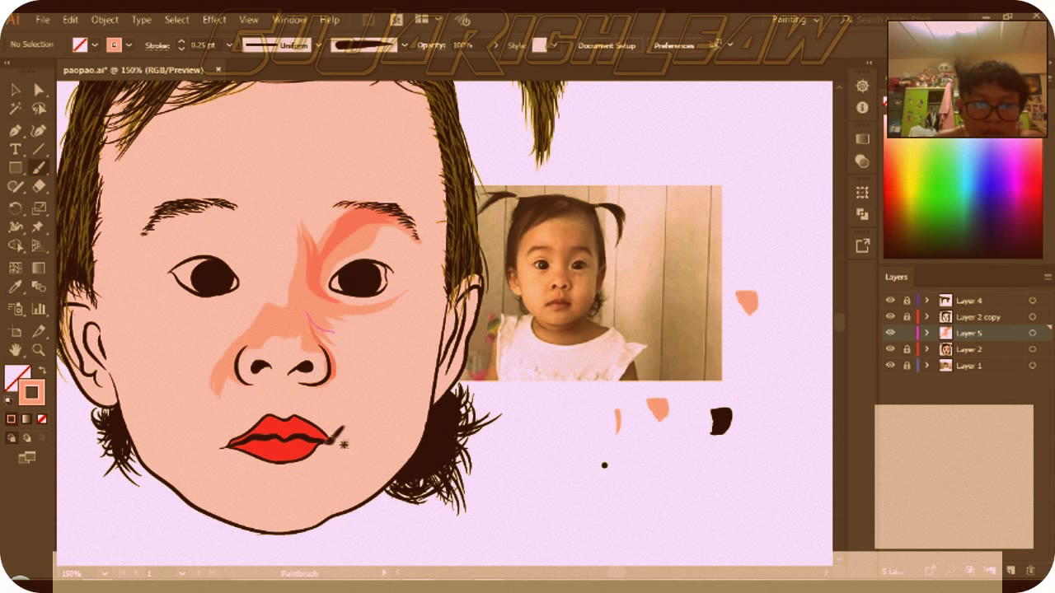
{"action": "left_click_drag", "start_coordinate": [338, 382], "coordinate": [331, 435]}
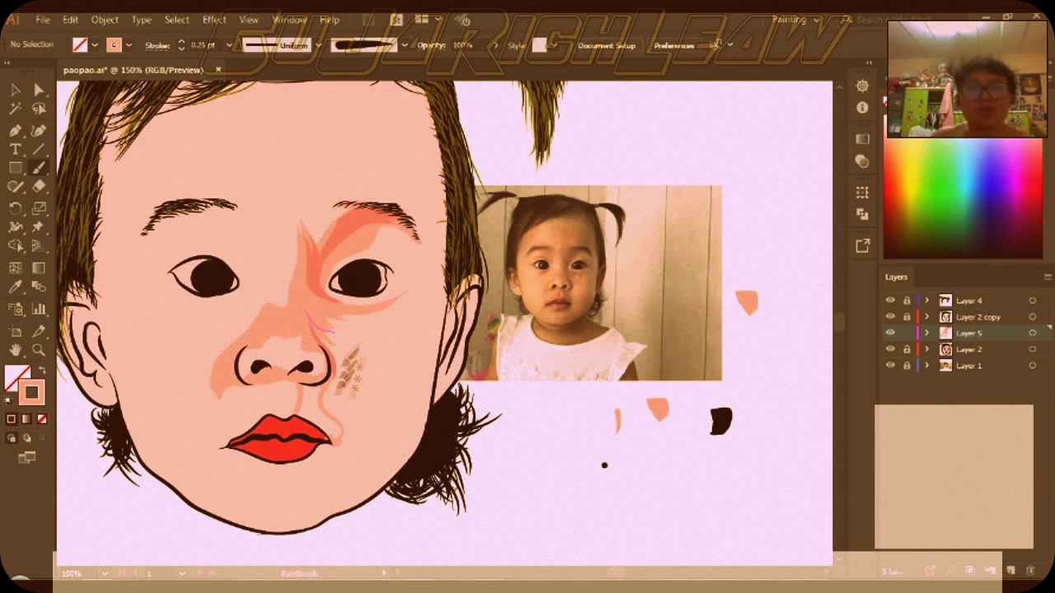
With the 5 pt. Round brush, shade beside the nose, lip corner and upper lip
{"action": "scroll", "coordinate": [330, 379], "scroll_direction": "up", "scroll_amount": 2}
{"action": "left_click", "coordinate": [404, 44]}
{"action": "left_click", "coordinate": [343, 140]}
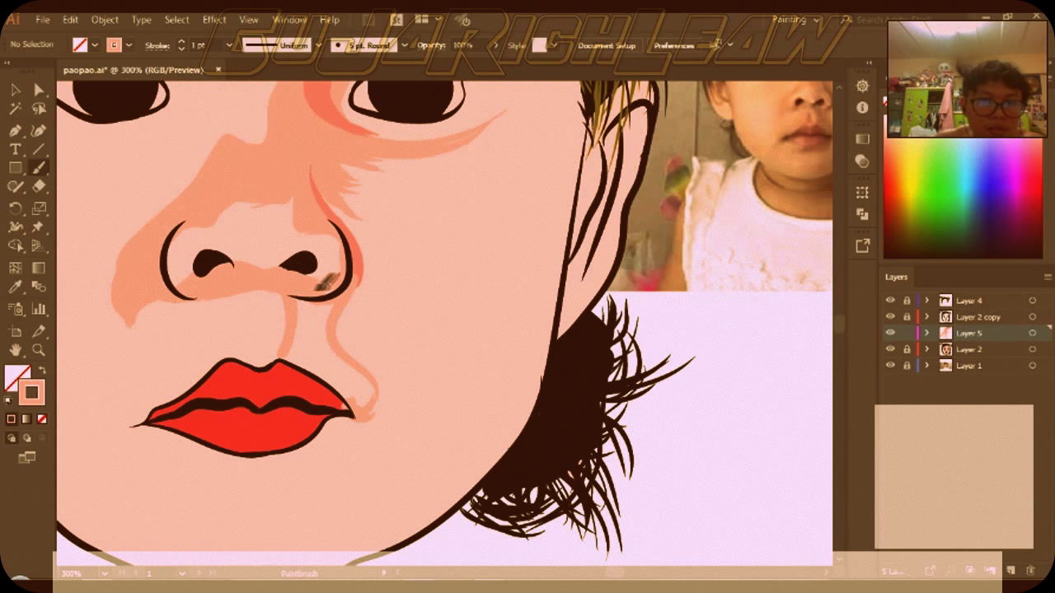
{"action": "left_click_drag", "start_coordinate": [355, 375], "coordinate": [325, 313]}
{"action": "scroll", "coordinate": [354, 290], "scroll_direction": "up", "scroll_amount": 1}
{"action": "left_click_drag", "start_coordinate": [258, 369], "coordinate": [249, 326]}
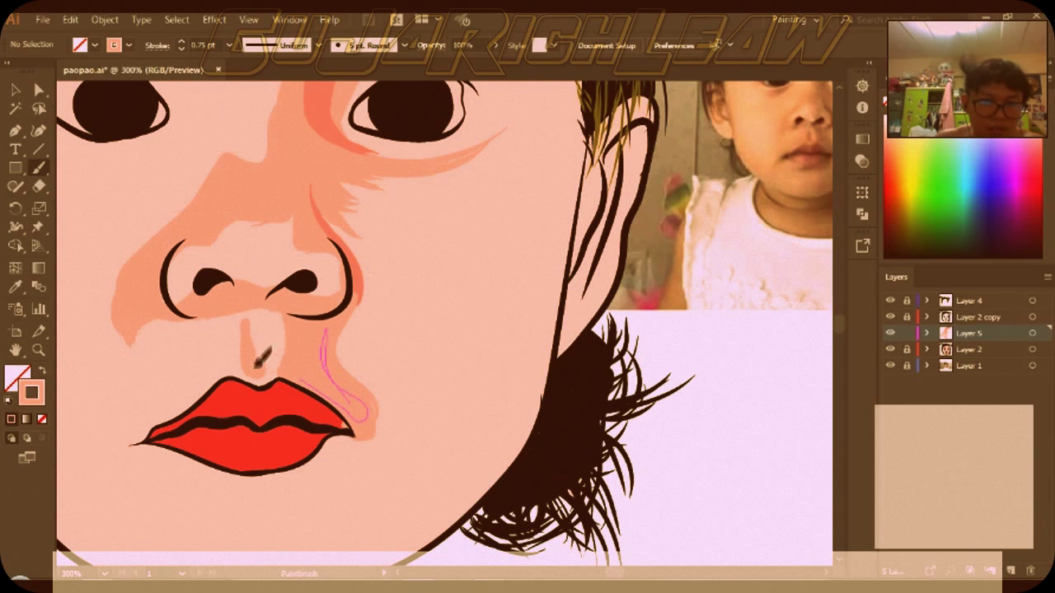
Add pink shading at the right eye's outer corner and down beside it
{"action": "scroll", "coordinate": [262, 356], "scroll_direction": "down", "scroll_amount": 2}
{"action": "scroll", "coordinate": [266, 445], "scroll_direction": "up", "scroll_amount": 1}
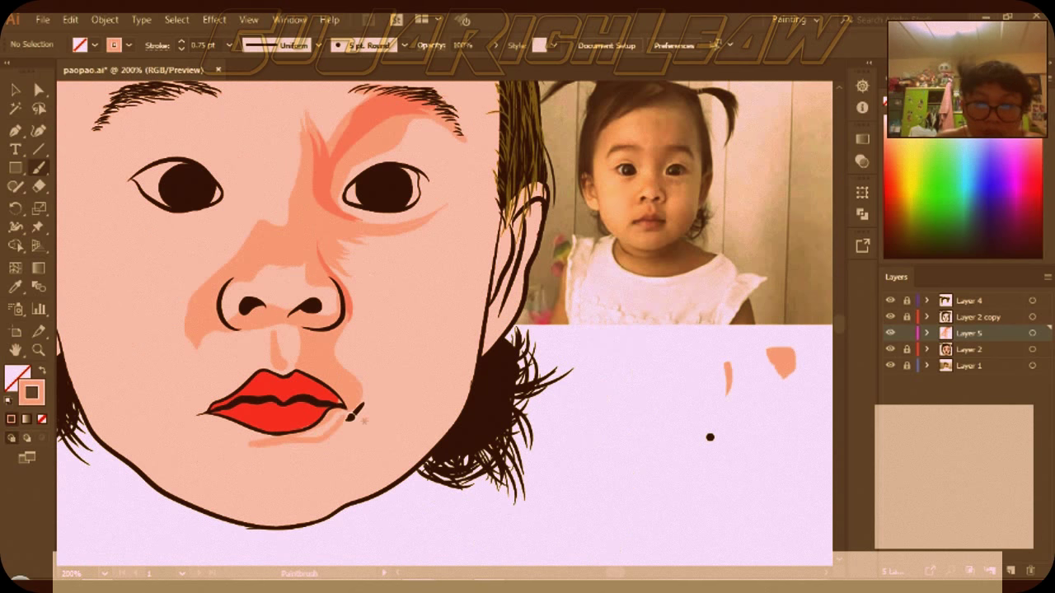
{"action": "scroll", "coordinate": [346, 421], "scroll_direction": "up", "scroll_amount": 2}
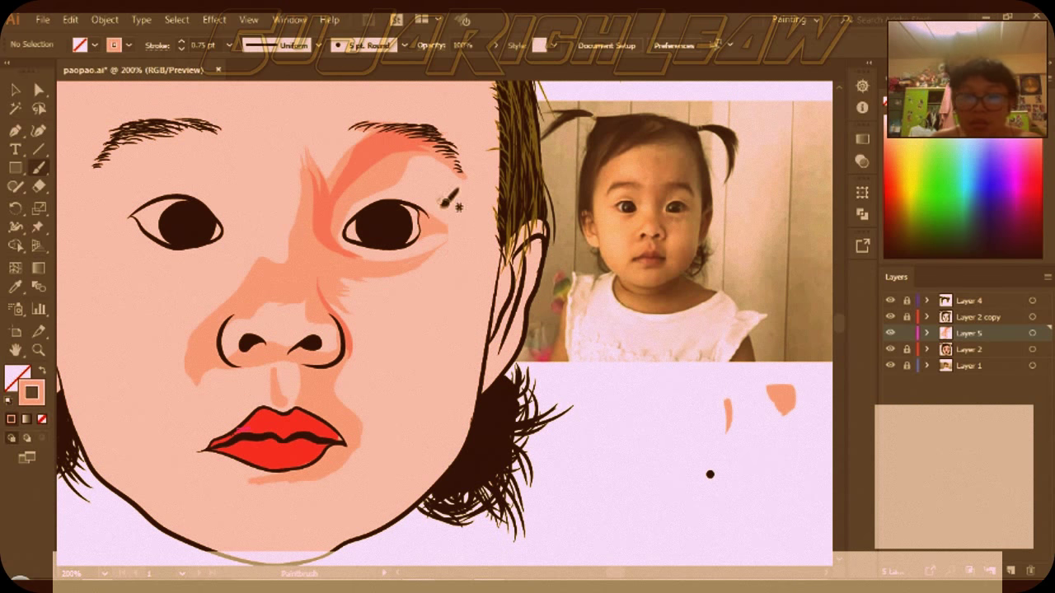
{"action": "mouse_move", "coordinate": [452, 221]}
{"action": "left_mouse_down"}
{"action": "mouse_move", "coordinate": [445, 194]}
{"action": "mouse_move", "coordinate": [460, 186]}
{"action": "left_mouse_up"}
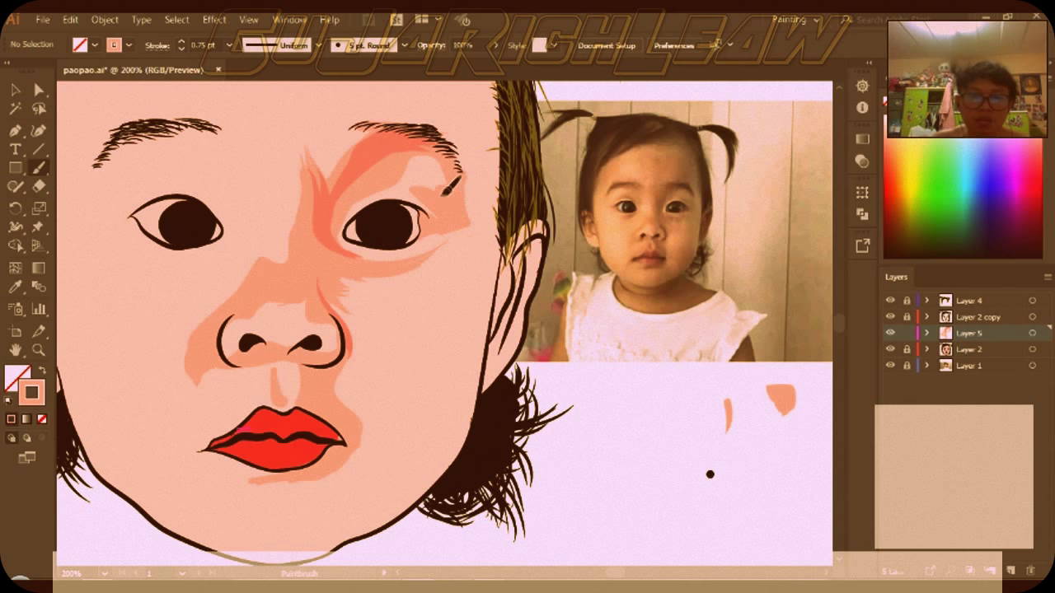
{"action": "mouse_move", "coordinate": [476, 238]}
{"action": "left_mouse_down"}
{"action": "mouse_move", "coordinate": [482, 252]}
{"action": "mouse_move", "coordinate": [356, 530]}
{"action": "left_mouse_up"}
Using a 10 pt. Round brush at 1 pt, paint a broad right-cheek highlight
{"action": "left_click", "coordinate": [221, 45]}
{"action": "left_click", "coordinate": [256, 115]}
{"action": "left_click", "coordinate": [404, 46]}
{"action": "left_click", "coordinate": [247, 91]}
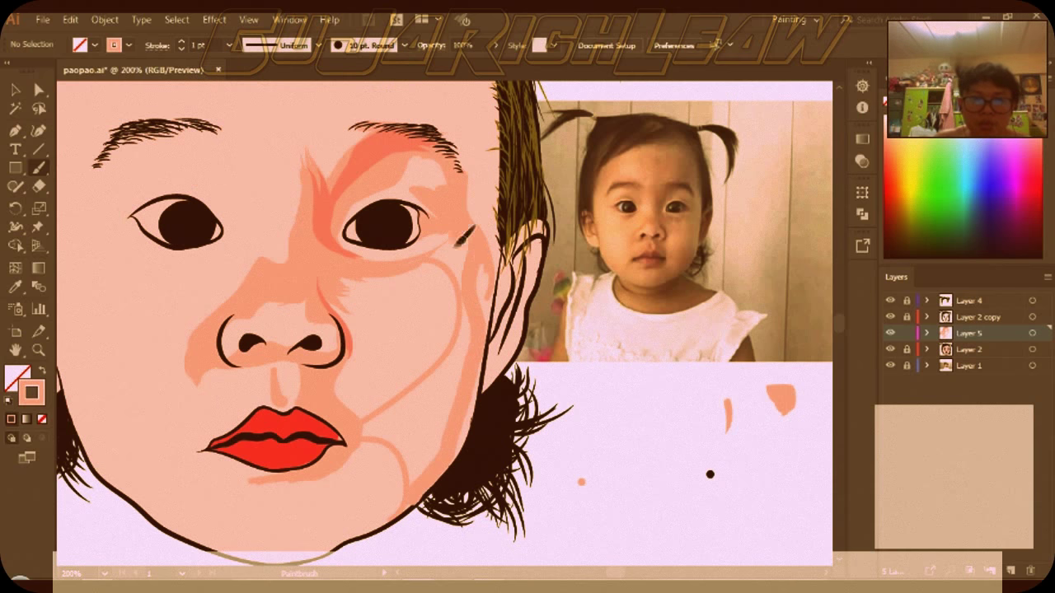
{"action": "left_click_drag", "start_coordinate": [487, 289], "coordinate": [417, 474]}
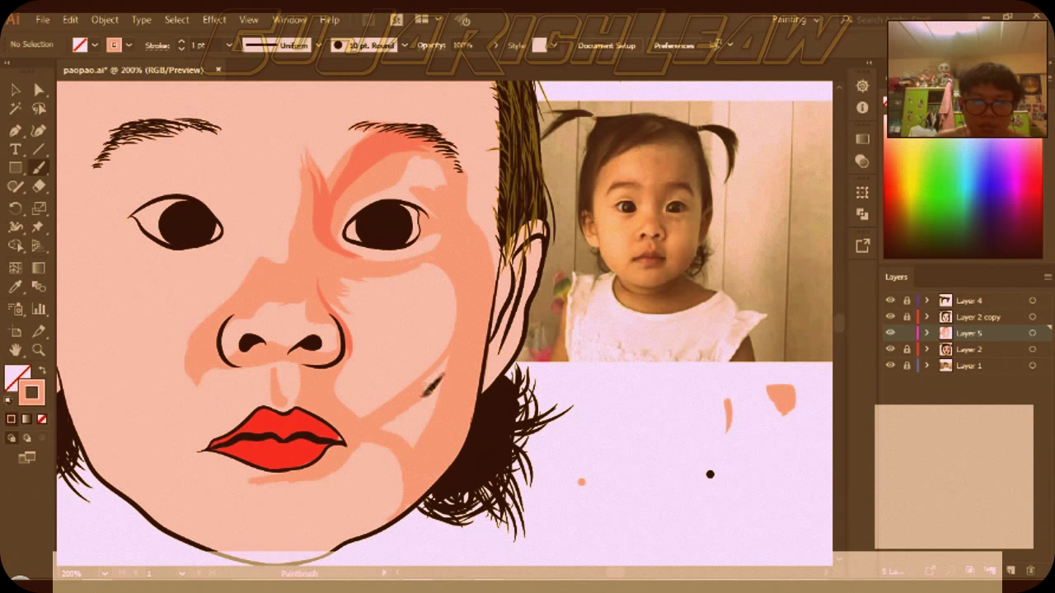
{"action": "scroll", "coordinate": [459, 273], "scroll_direction": "down", "scroll_amount": 2}
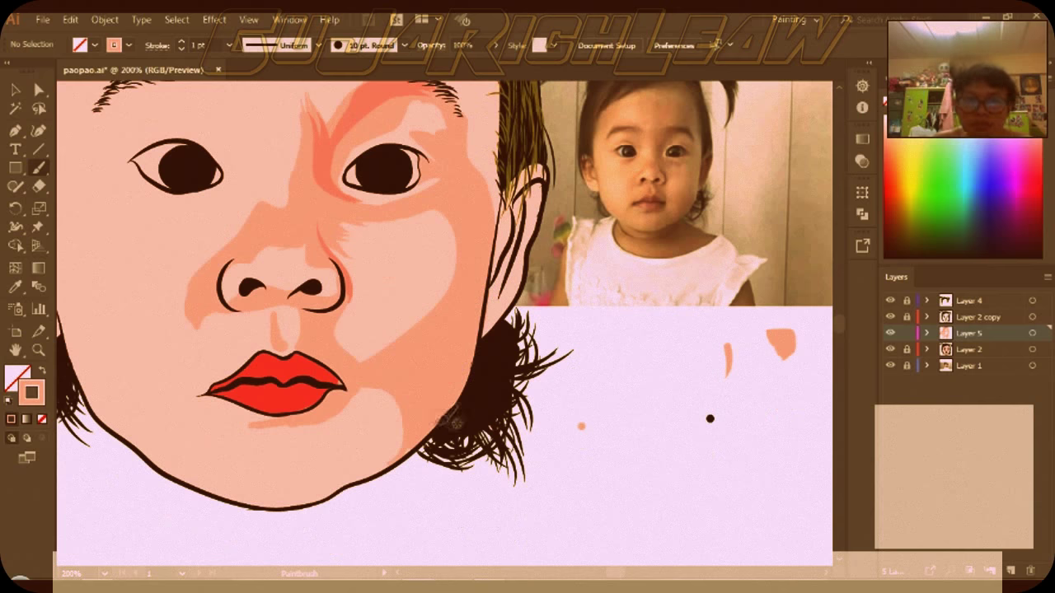
Using a 5 pt. Round brush at 0.25 pt, paint a light-pink stroke above the left eye
{"action": "left_click", "coordinate": [367, 45]}
{"action": "left_click", "coordinate": [247, 75]}
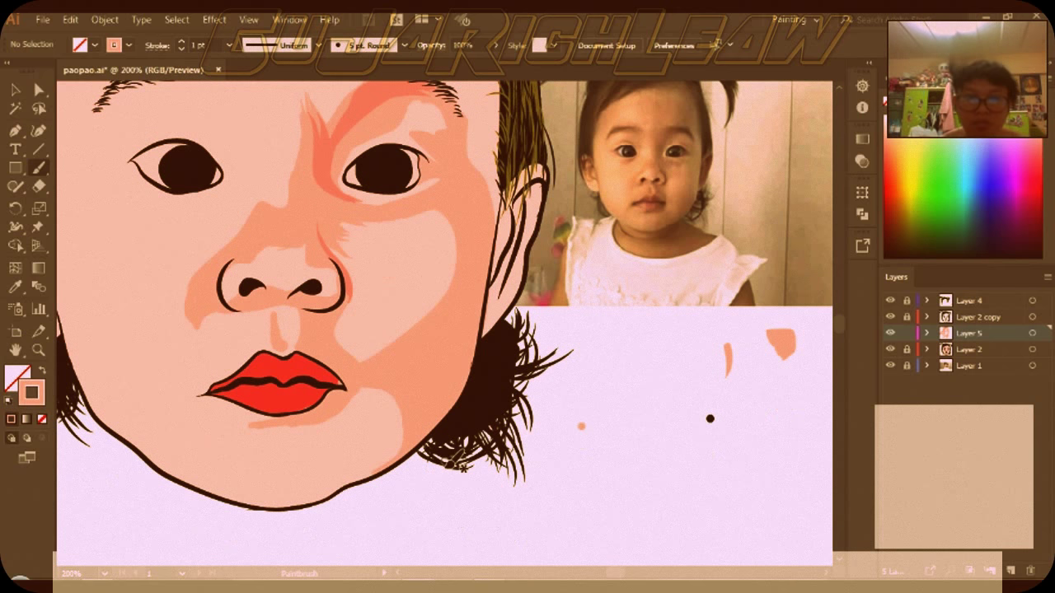
{"action": "scroll", "coordinate": [169, 322], "scroll_direction": "up", "scroll_amount": 1}
{"action": "scroll", "coordinate": [165, 321], "scroll_direction": "up", "scroll_amount": 4}
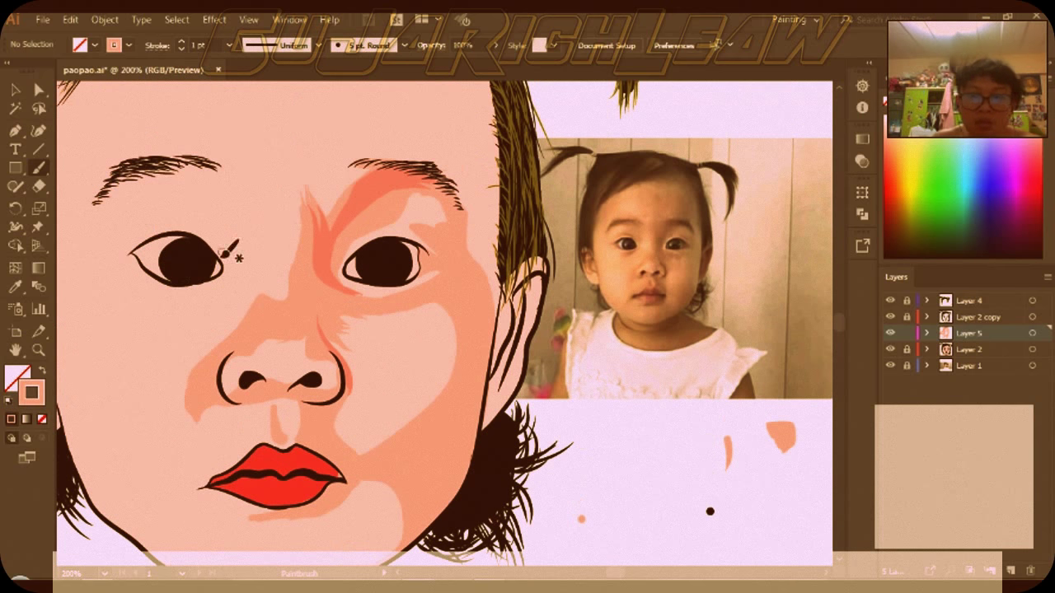
{"action": "left_click", "coordinate": [229, 45]}
{"action": "left_click", "coordinate": [202, 64]}
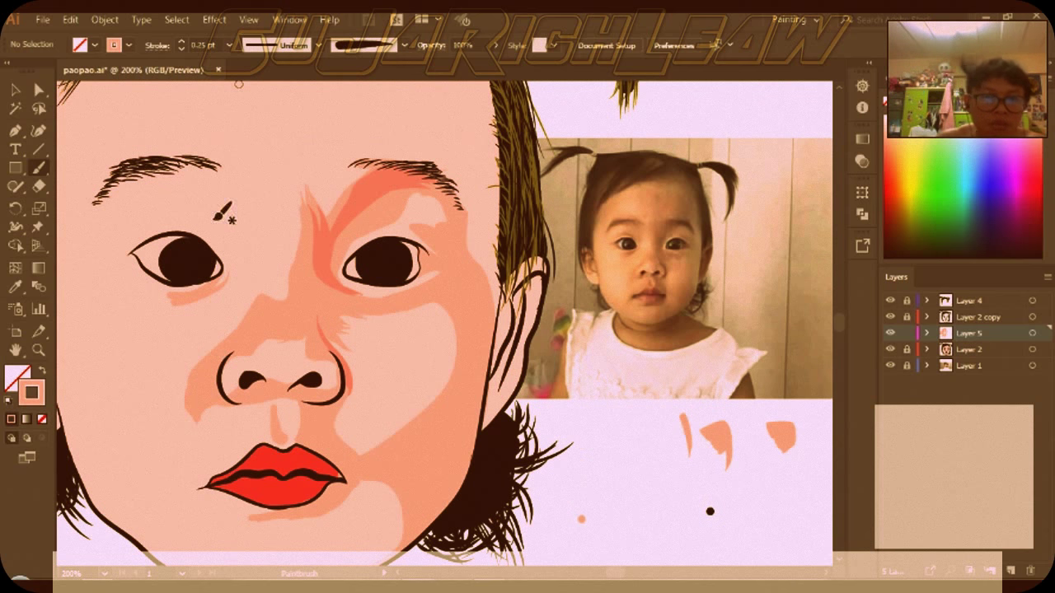
{"action": "left_click_drag", "start_coordinate": [216, 217], "coordinate": [142, 222]}
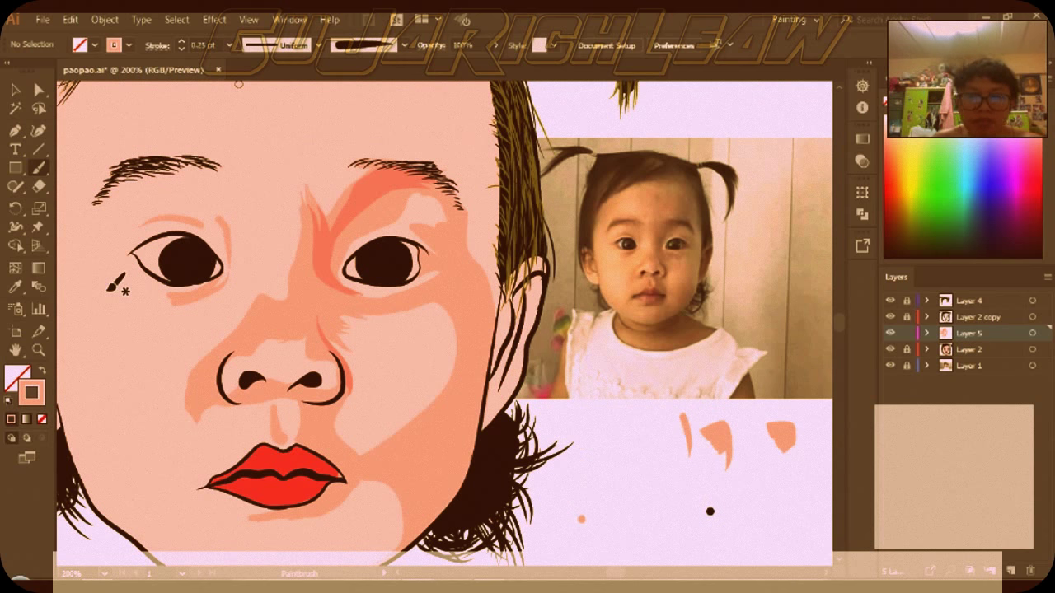
{"action": "scroll", "coordinate": [116, 286], "scroll_direction": "down", "scroll_amount": 3}
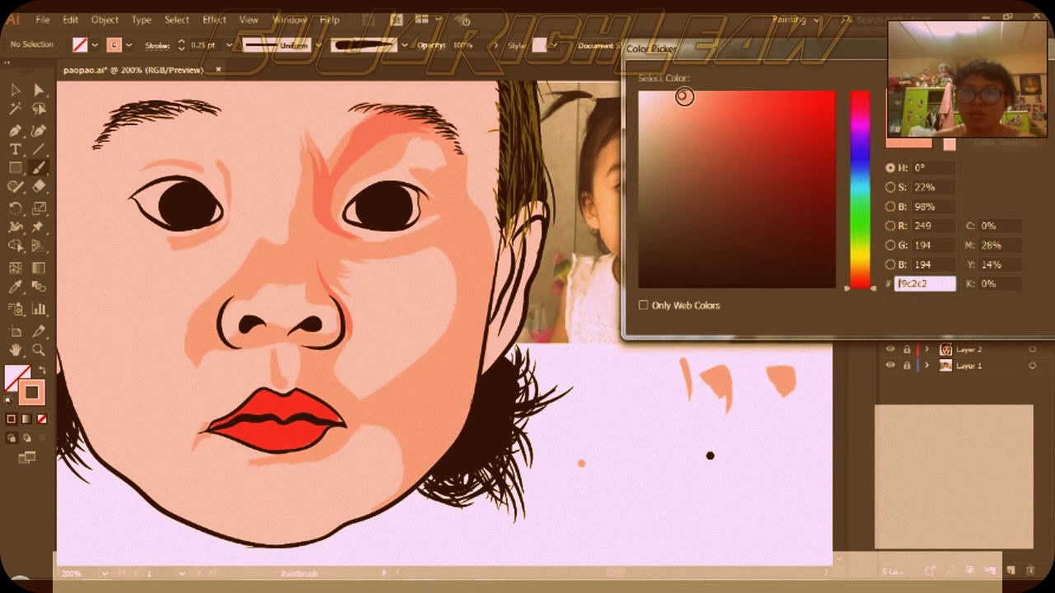
{"action": "left_click", "coordinate": [395, 45]}
With the 10 pt. Round brush, highlight the chin, cheek, under the right eye and mouth corner
{"action": "left_click", "coordinate": [228, 78]}
{"action": "mouse_move", "coordinate": [330, 474]}
{"action": "left_mouse_down"}
{"action": "mouse_move", "coordinate": [350, 456]}
{"action": "mouse_move", "coordinate": [333, 466]}
{"action": "left_mouse_up"}
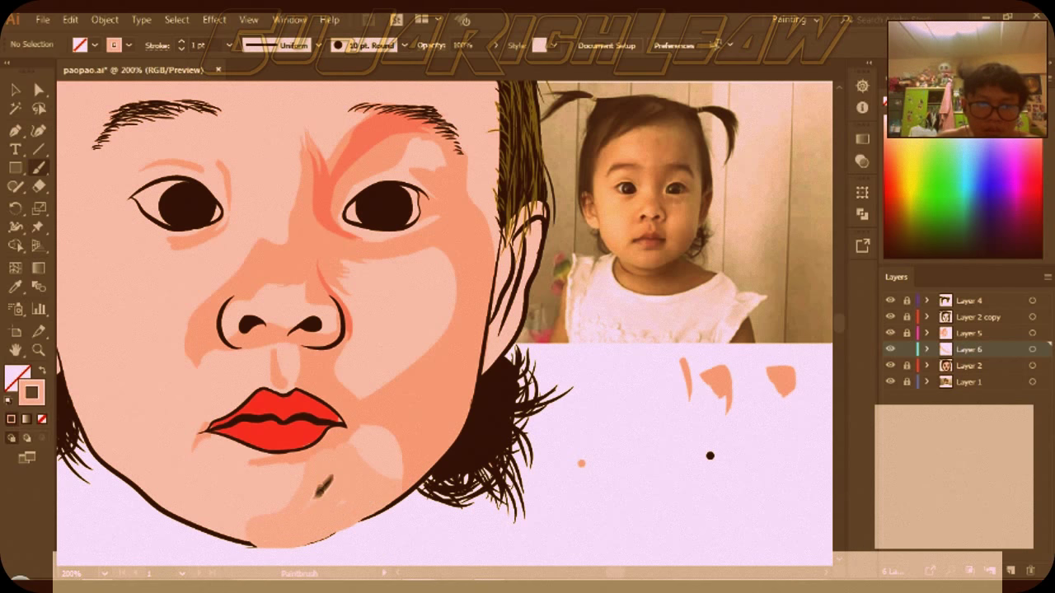
{"action": "left_click_drag", "start_coordinate": [377, 388], "coordinate": [359, 272]}
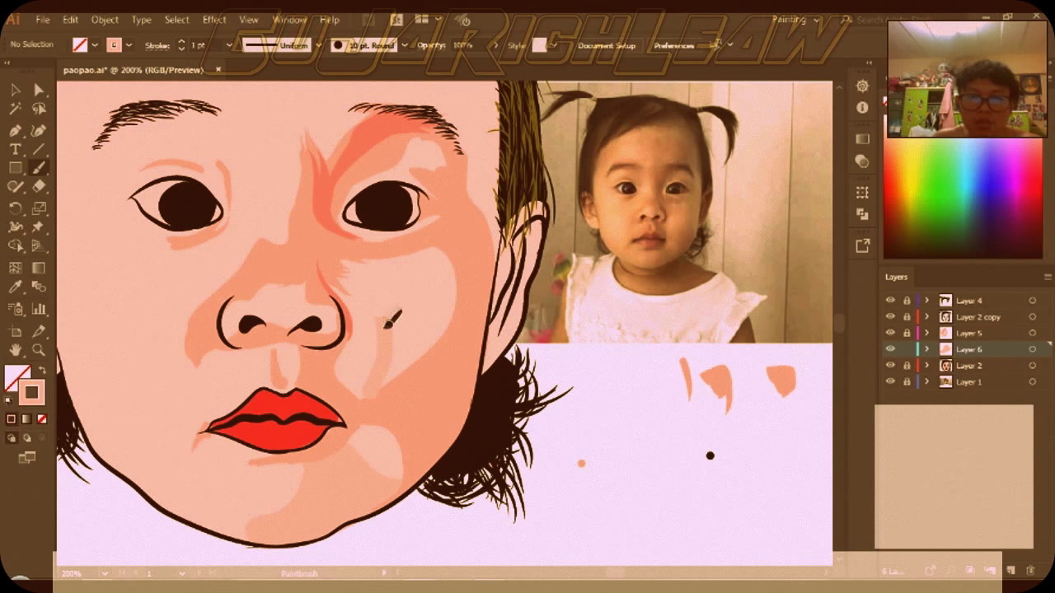
{"action": "left_click_drag", "start_coordinate": [432, 262], "coordinate": [363, 279]}
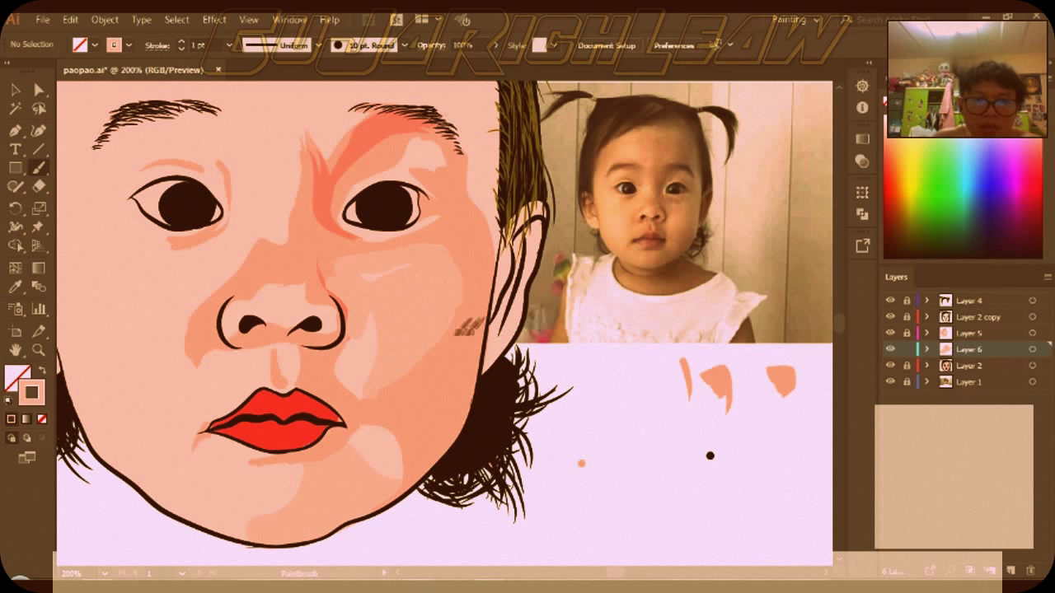
{"action": "left_click_drag", "start_coordinate": [264, 355], "coordinate": [186, 397]}
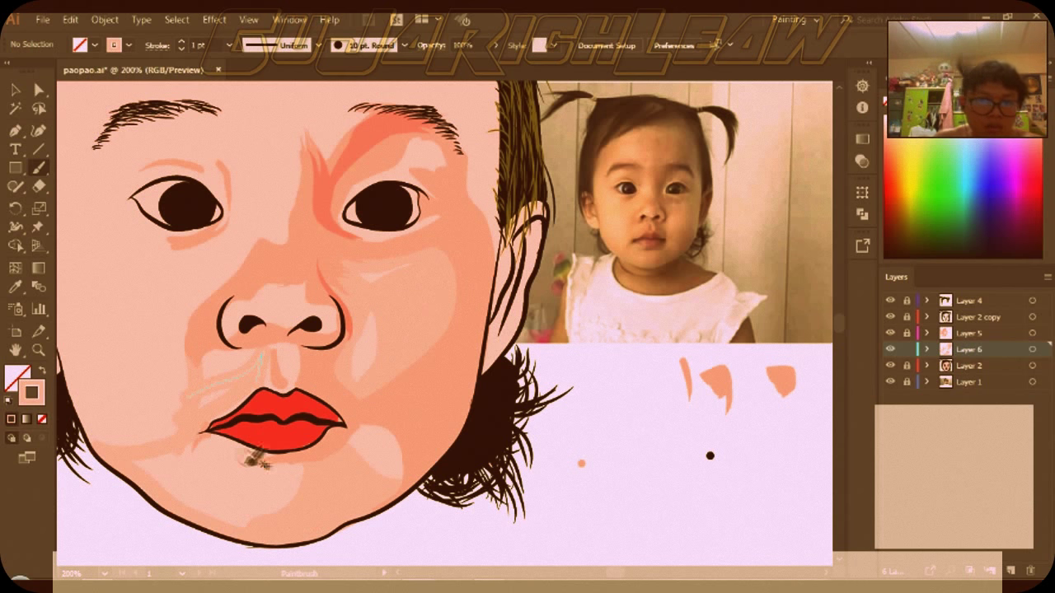
{"action": "left_click_drag", "start_coordinate": [223, 506], "coordinate": [300, 459]}
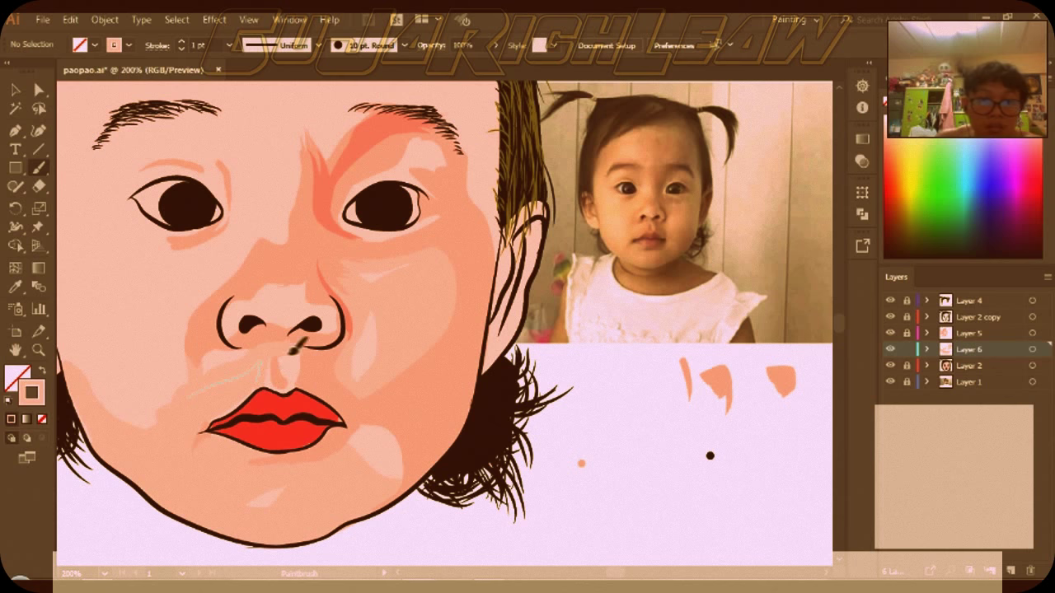
Zoom out and paint light-pink strokes up the left and right forehead
{"action": "key", "text": "ctrl+minus"}
{"action": "scroll", "coordinate": [165, 231], "scroll_direction": "up", "scroll_amount": 1}
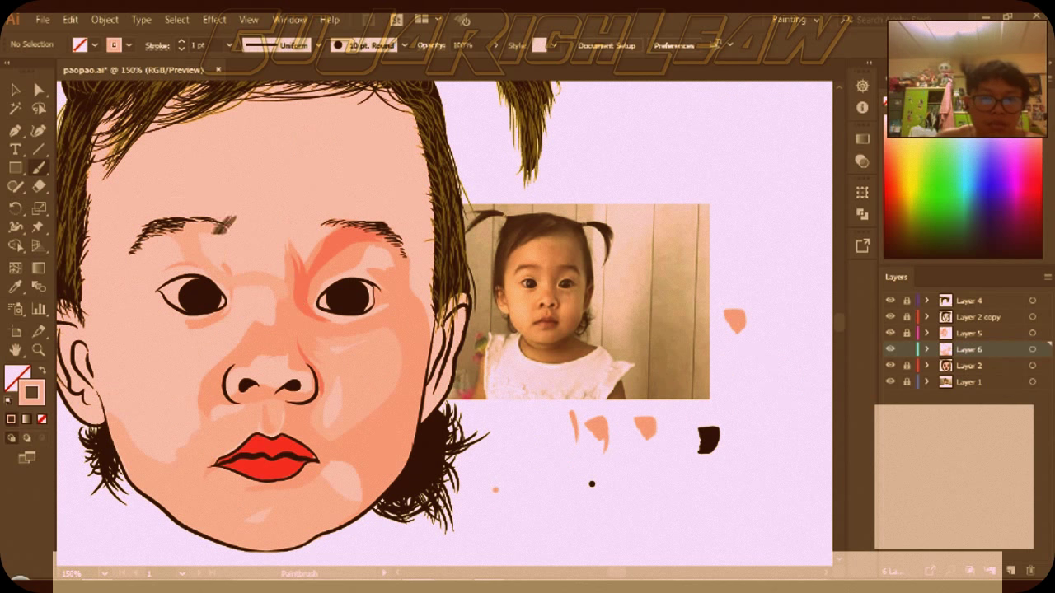
{"action": "left_click_drag", "start_coordinate": [218, 221], "coordinate": [183, 81]}
{"action": "left_click_drag", "start_coordinate": [355, 238], "coordinate": [381, 80]}
{"action": "scroll", "coordinate": [346, 165], "scroll_direction": "up", "scroll_amount": 1}
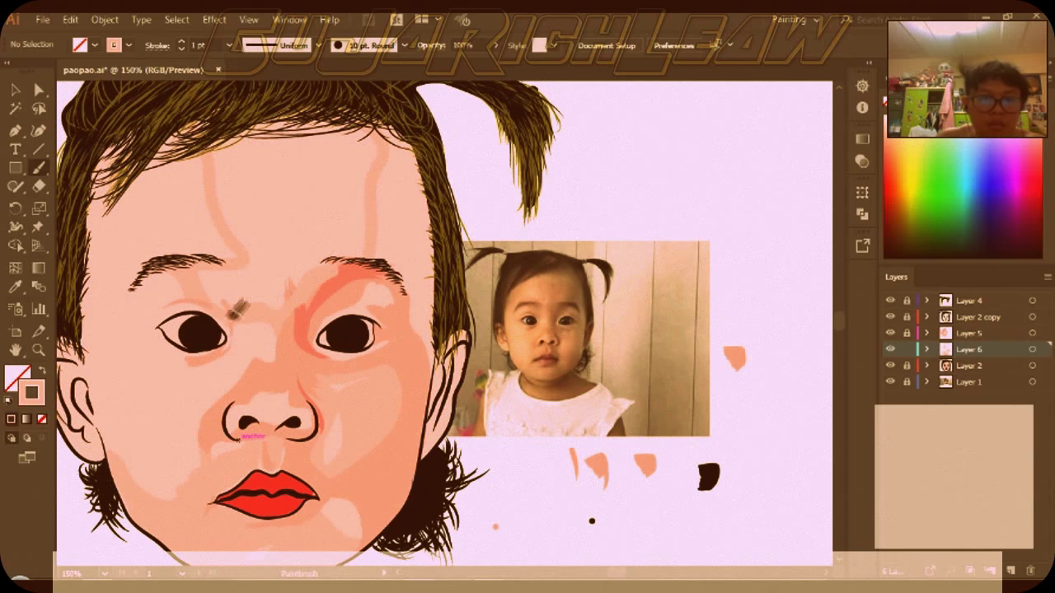
{"action": "scroll", "coordinate": [233, 281], "scroll_direction": "down", "scroll_amount": 1}
{"action": "left_click", "coordinate": [229, 45]}
Set the stroke weight to 3 pt, then back out the colour change and undo
{"action": "left_click", "coordinate": [248, 157]}
{"action": "double_click", "coordinate": [31, 393]}
{"action": "key", "text": "Escape"}
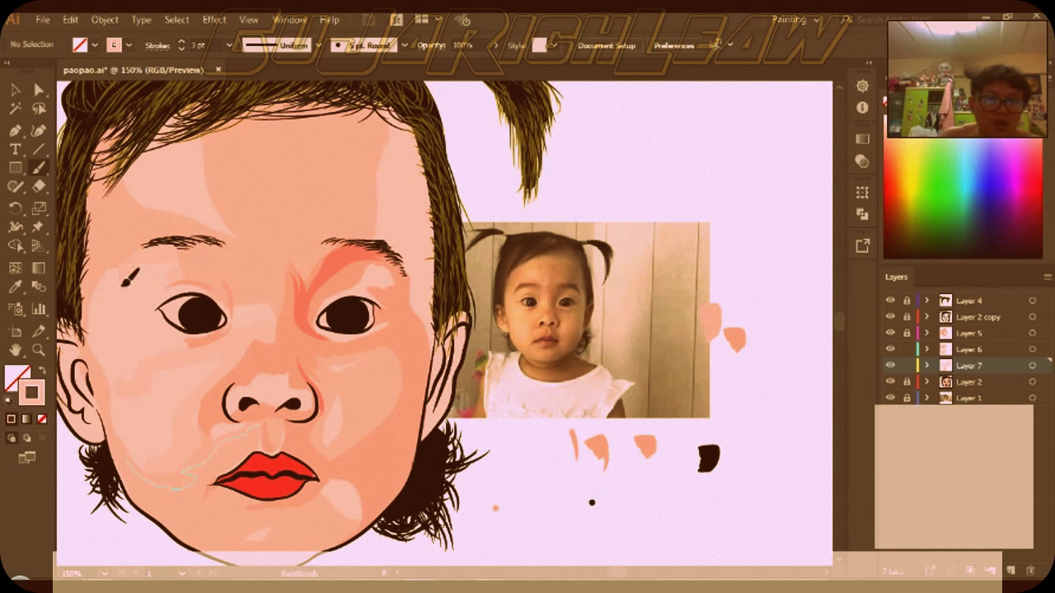
{"action": "key", "text": "ctrl+z"}
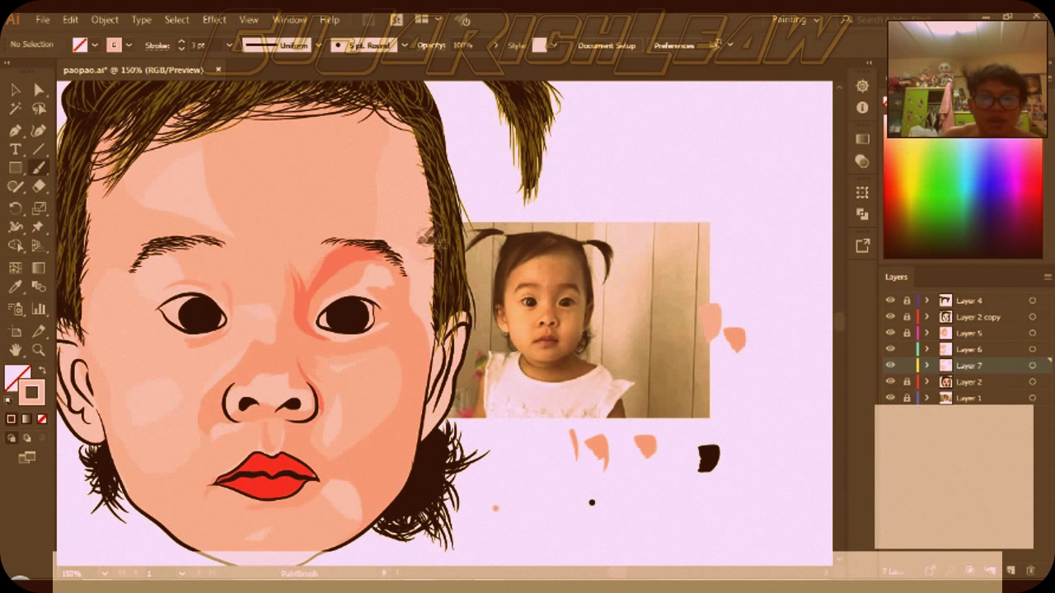
{"action": "scroll", "coordinate": [326, 332], "scroll_direction": "down", "scroll_amount": 3}
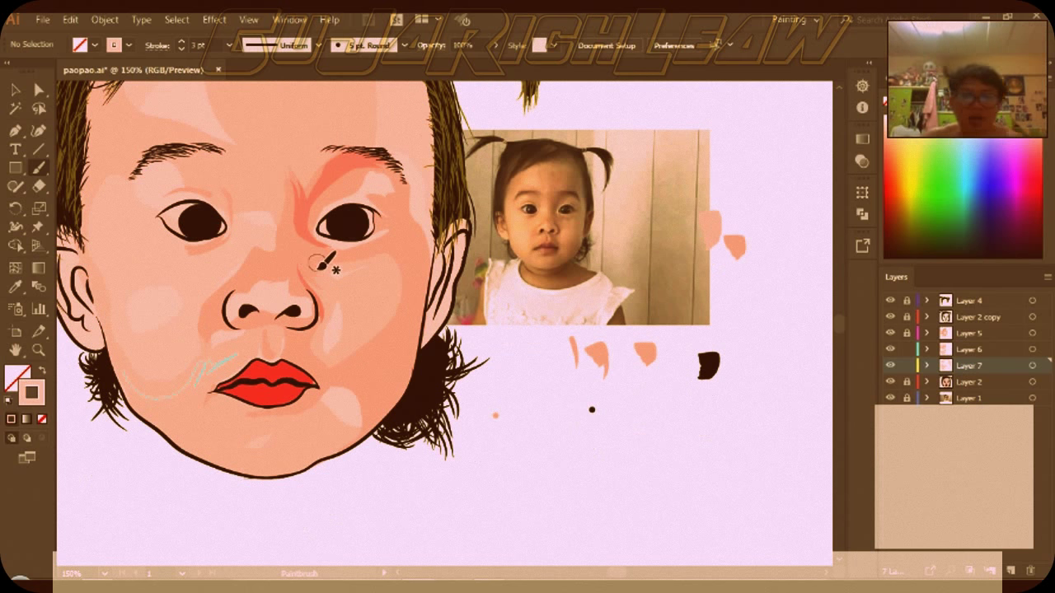
Sample the red lip colour, set a salmon stroke, and brush a shading stroke onto the face
{"action": "key", "text": "i"}
{"action": "left_click", "coordinate": [265, 385]}
{"action": "double_click", "coordinate": [31, 391]}
{"action": "key", "text": "Return"}
{"action": "key", "text": "b"}
{"action": "left_click_drag", "start_coordinate": [247, 320], "coordinate": [254, 333]}
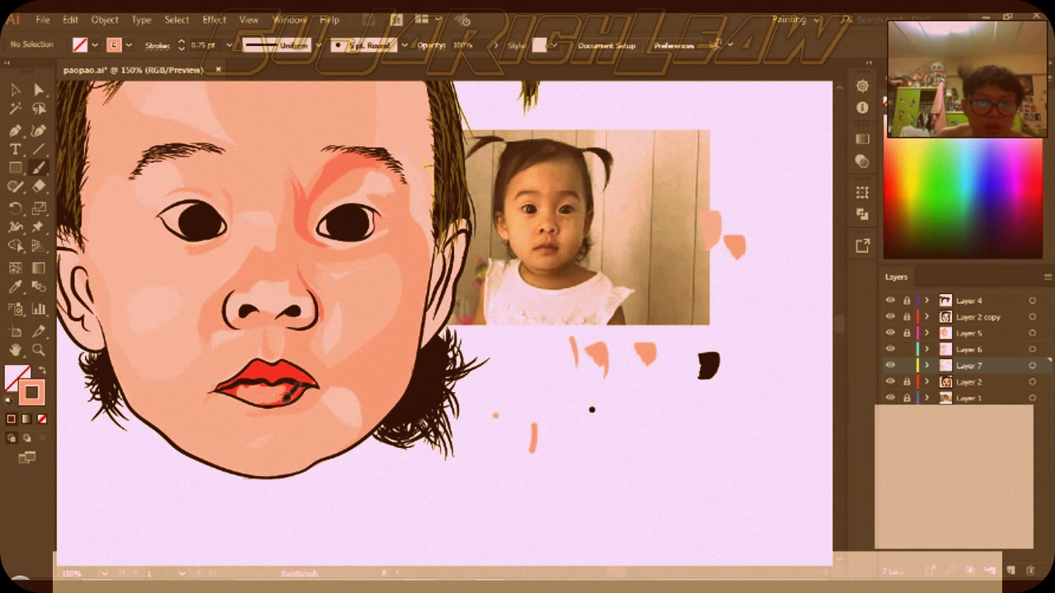
{"action": "double_click", "coordinate": [31, 392]}
Confirm the dark stroke colour and add a new Layer 8 beneath Layer 7
{"action": "key", "text": "Return"}
{"action": "key", "text": "i"}
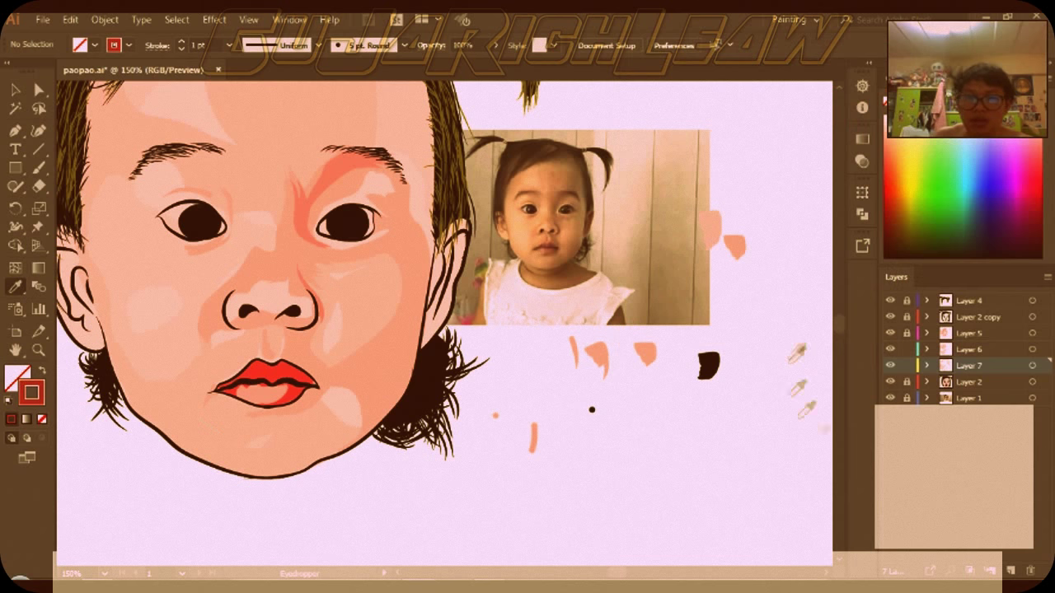
{"action": "key", "text": "ctrl+l"}
{"action": "left_click", "coordinate": [981, 382]}
{"action": "left_click_drag", "start_coordinate": [987, 390], "coordinate": [981, 366]}
{"action": "key", "text": "b"}
Brush three deeper-red shading strokes across the lips, rounding the lower lip toward its left corner
{"action": "mouse_move", "coordinate": [325, 381]}
{"action": "left_mouse_down"}
{"action": "mouse_move", "coordinate": [290, 396]}
{"action": "mouse_move", "coordinate": [315, 393]}
{"action": "mouse_move", "coordinate": [290, 410]}
{"action": "left_mouse_up"}
{"action": "scroll", "coordinate": [297, 388], "scroll_direction": "up", "scroll_amount": 1}
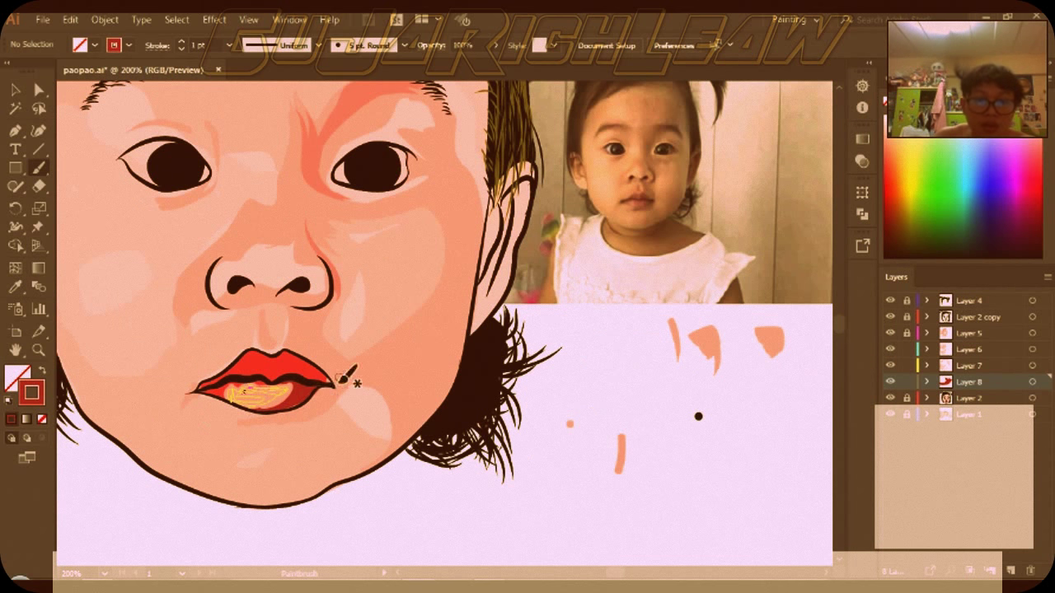
{"action": "mouse_move", "coordinate": [304, 379]}
{"action": "left_mouse_down"}
{"action": "mouse_move", "coordinate": [223, 395]}
{"action": "mouse_move", "coordinate": [246, 362]}
{"action": "mouse_move", "coordinate": [290, 373]}
{"action": "left_mouse_up"}
{"action": "scroll", "coordinate": [256, 379], "scroll_direction": "up", "scroll_amount": 3}
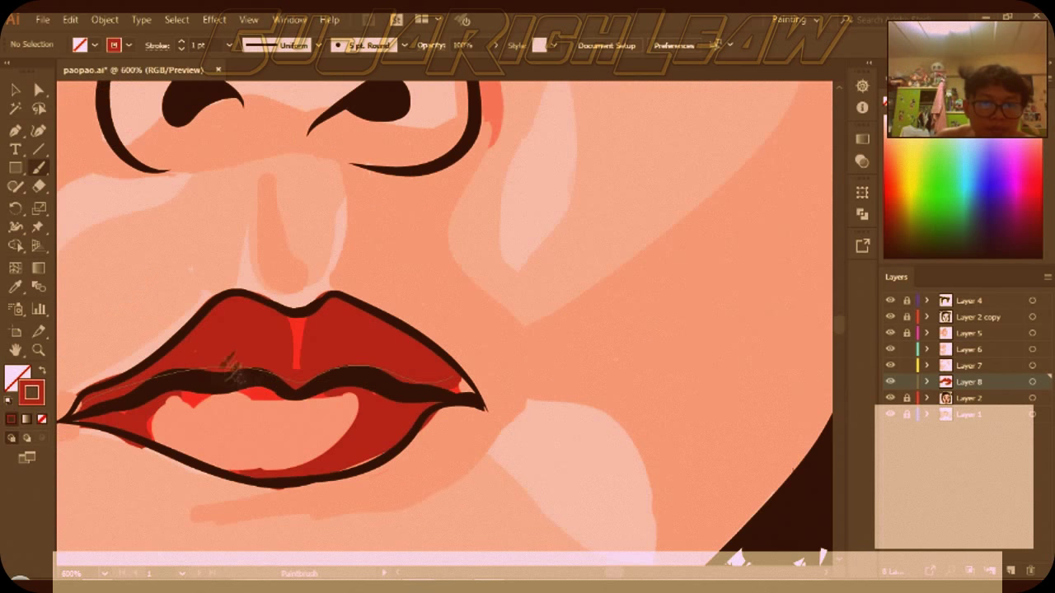
{"action": "left_click_drag", "start_coordinate": [254, 386], "coordinate": [94, 412]}
{"action": "scroll", "coordinate": [247, 387], "scroll_direction": "down", "scroll_amount": 2}
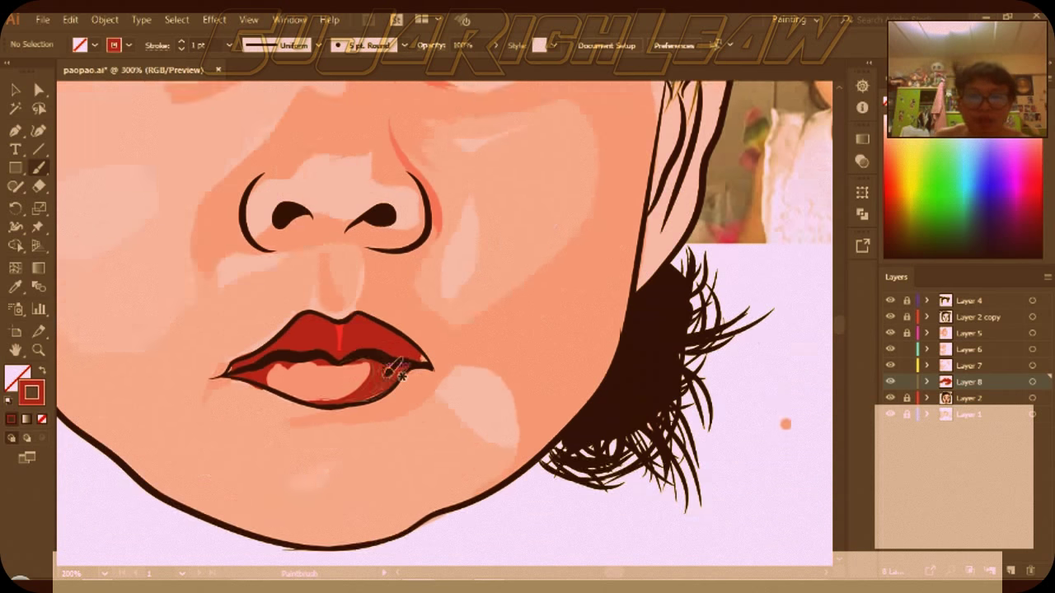
{"action": "scroll", "coordinate": [388, 365], "scroll_direction": "down", "scroll_amount": 1}
{"action": "scroll", "coordinate": [396, 367], "scroll_direction": "up", "scroll_amount": 1}
{"action": "scroll", "coordinate": [394, 367], "scroll_direction": "down", "scroll_amount": 1}
{"action": "scroll", "coordinate": [435, 371], "scroll_direction": "up", "scroll_amount": 1}
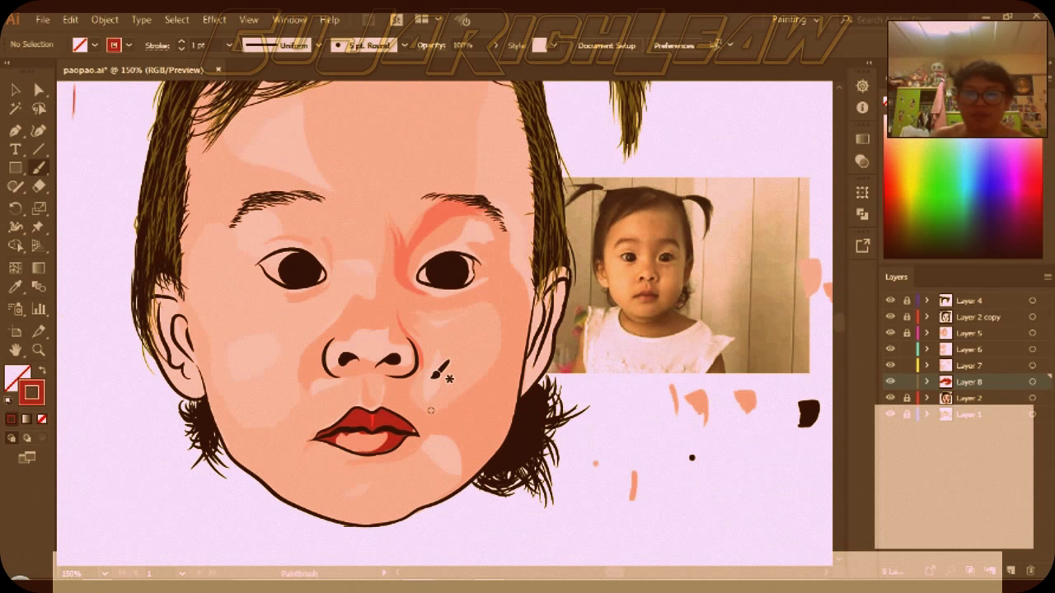
{"action": "scroll", "coordinate": [435, 363], "scroll_direction": "up", "scroll_amount": 2}
{"action": "scroll", "coordinate": [445, 367], "scroll_direction": "right", "scroll_amount": 3}
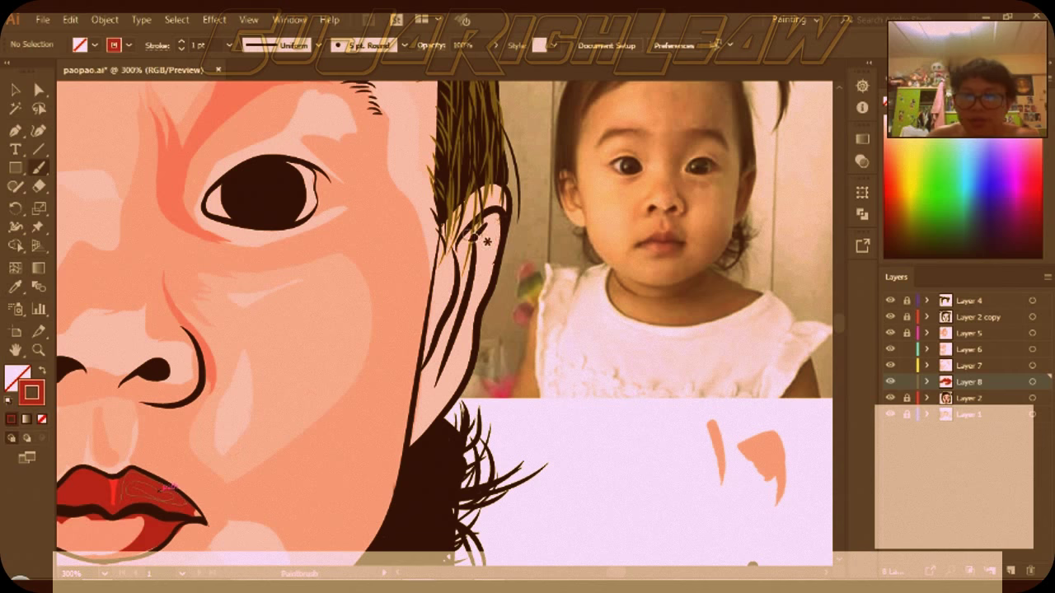
Paint red strokes inside the right ear, then line its inner edge with sampled peach skin colour
{"action": "left_click_drag", "start_coordinate": [494, 213], "coordinate": [425, 416]}
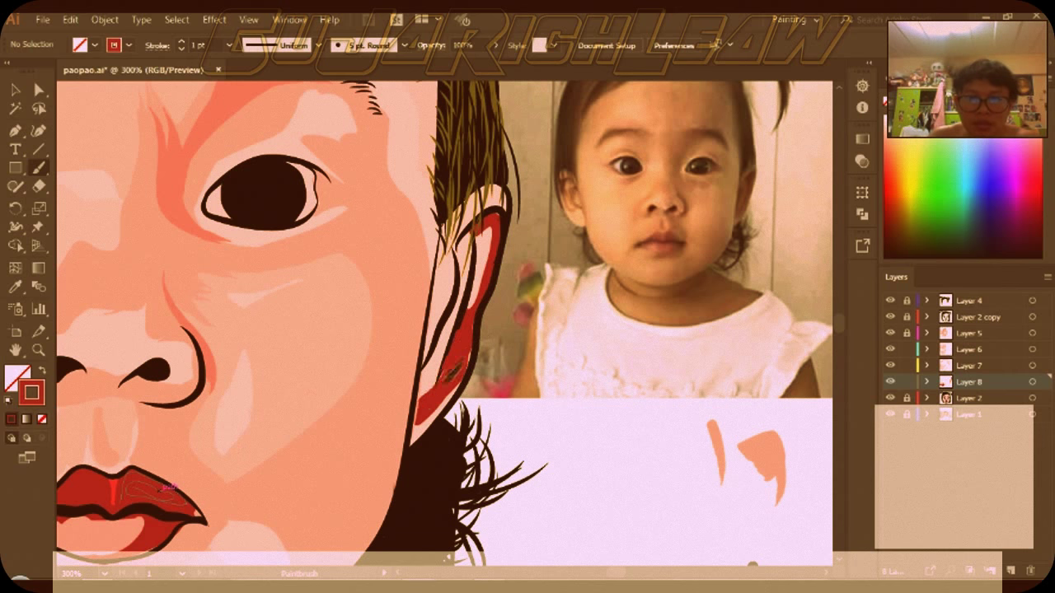
{"action": "left_click_drag", "start_coordinate": [451, 244], "coordinate": [439, 325]}
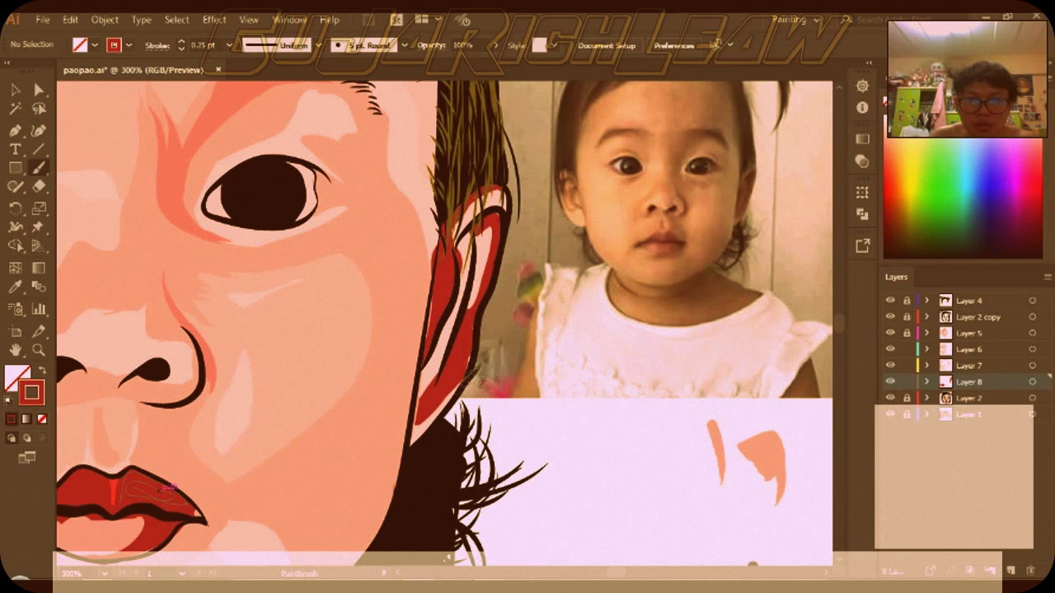
{"action": "key", "text": "i"}
{"action": "left_click", "coordinate": [449, 388]}
{"action": "key", "text": "b"}
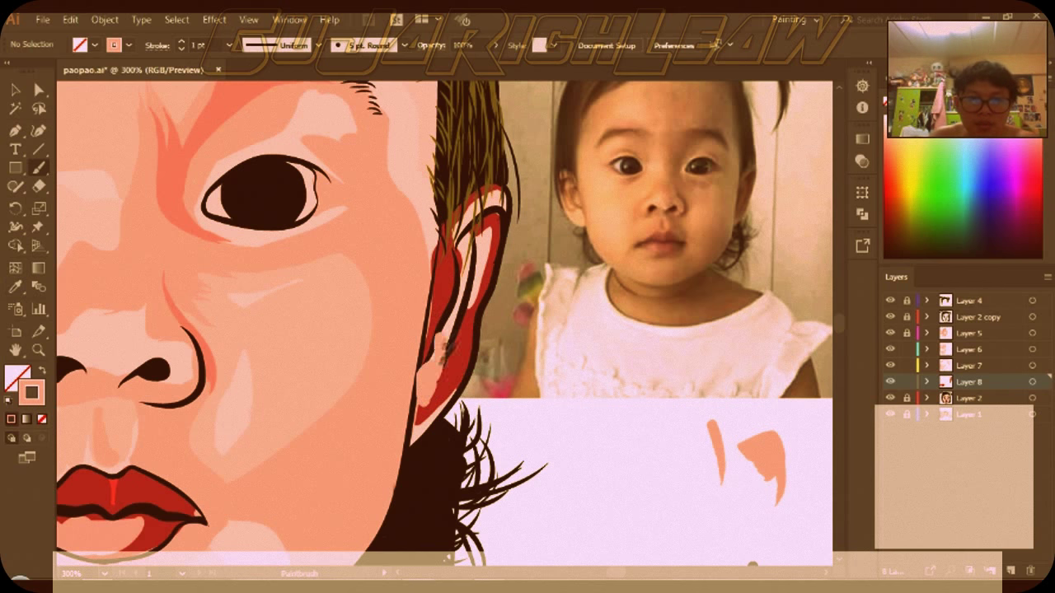
{"action": "left_click_drag", "start_coordinate": [484, 254], "coordinate": [501, 196]}
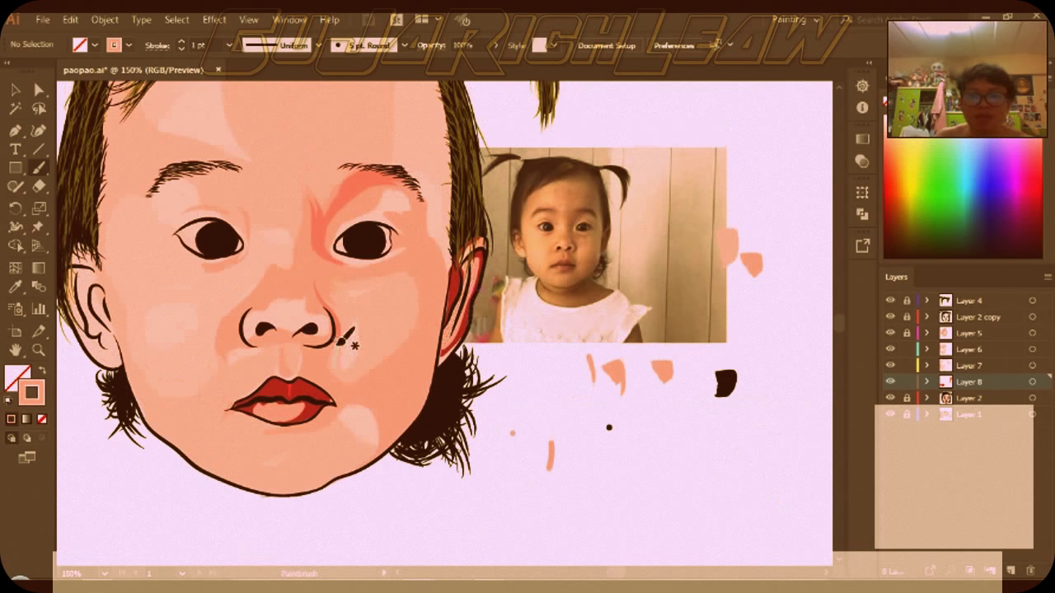
Add a small peach mark beside the face and set the brush weight to 1 pt
{"action": "left_click_drag", "start_coordinate": [120, 380], "coordinate": [124, 420]}
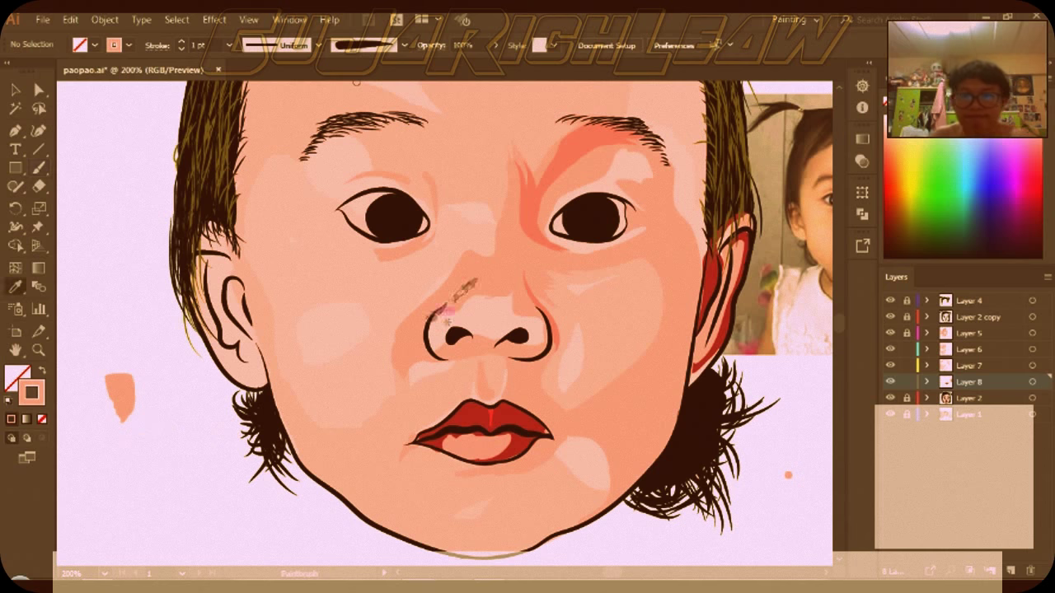
{"action": "left_click", "coordinate": [730, 256], "text": "ctrl"}
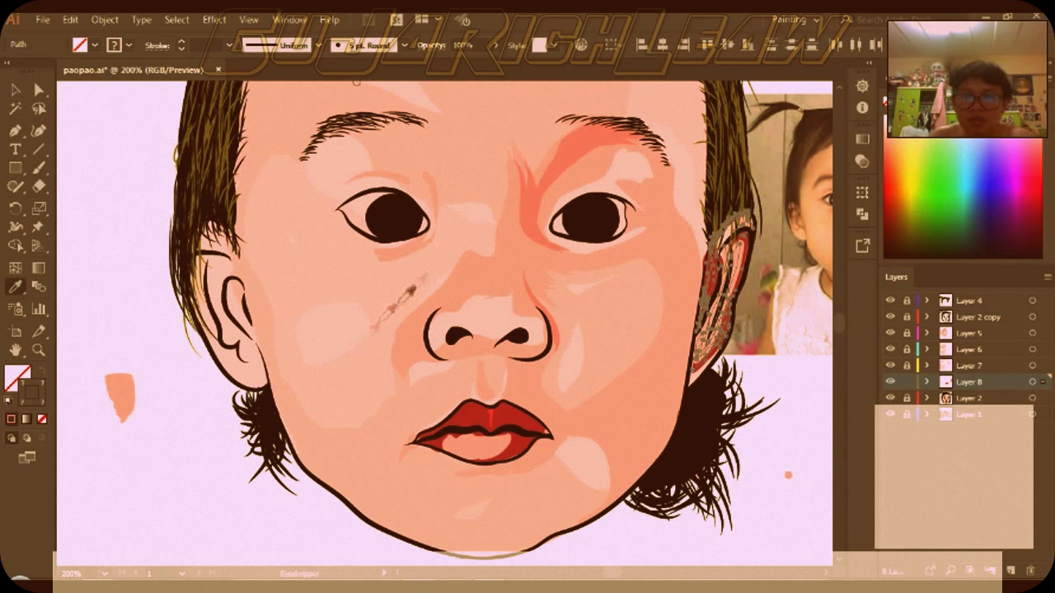
{"action": "left_click", "coordinate": [773, 326], "text": "ctrl"}
{"action": "left_click", "coordinate": [227, 44]}
{"action": "left_click", "coordinate": [202, 104]}
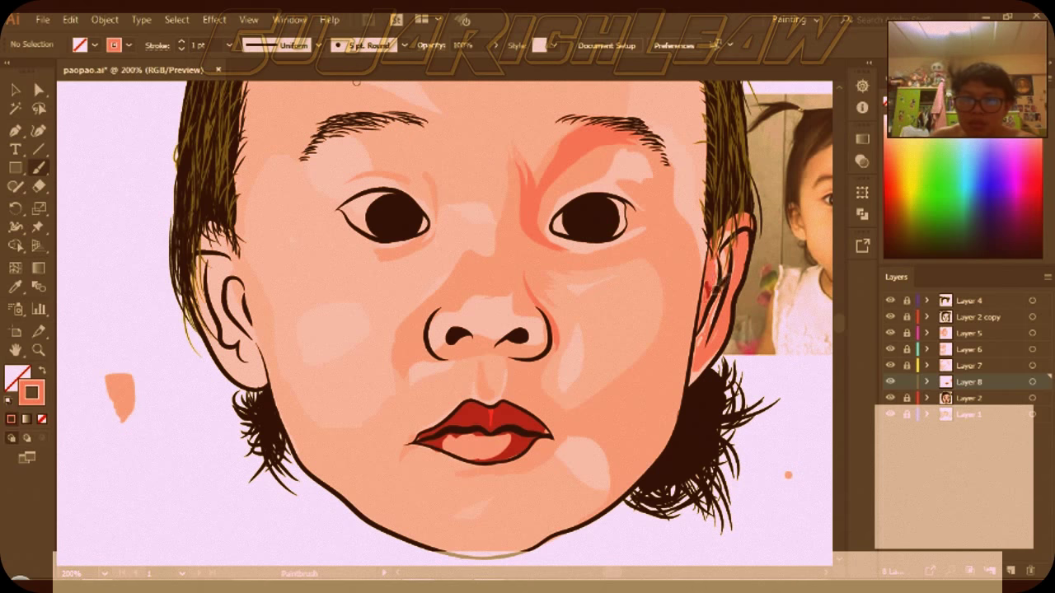
Paint dark hatching along the ear's back edge and a thin line inside the ear
{"action": "left_click_drag", "start_coordinate": [746, 235], "coordinate": [701, 350]}
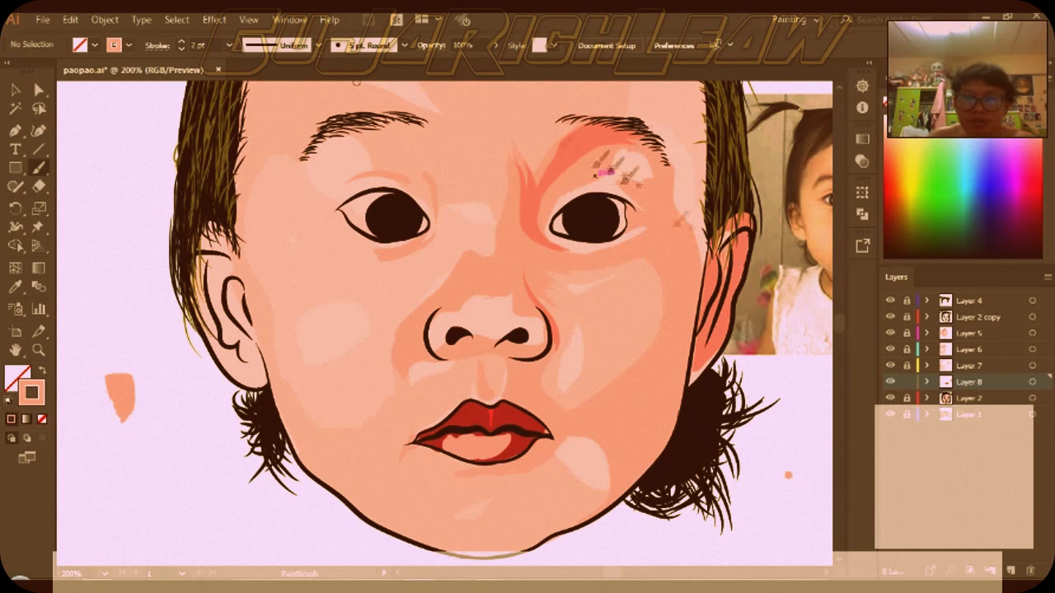
{"action": "left_click_drag", "start_coordinate": [738, 230], "coordinate": [706, 353]}
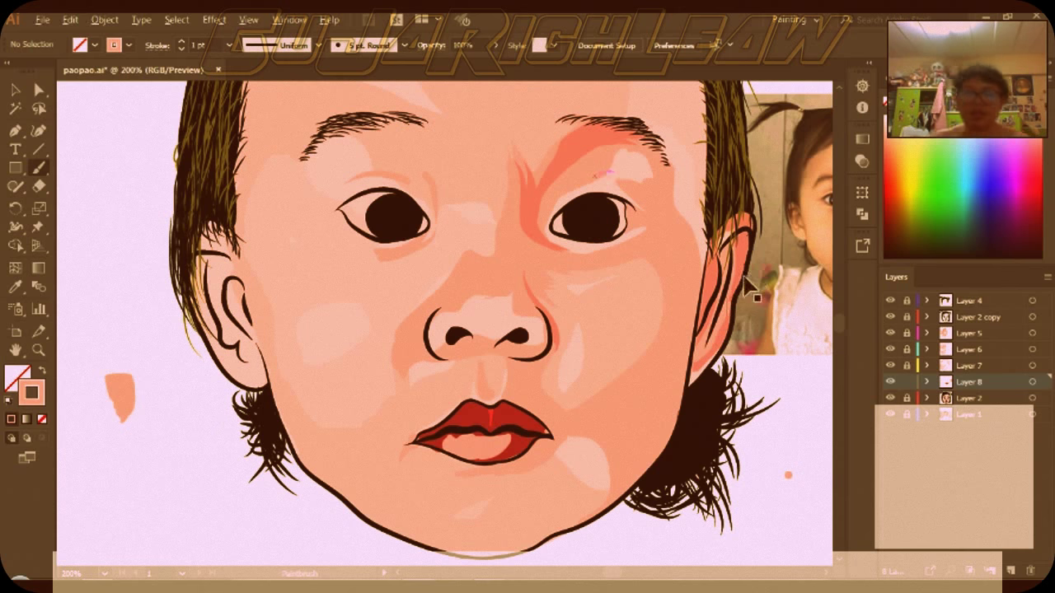
{"action": "scroll", "coordinate": [741, 273], "scroll_direction": "down", "scroll_amount": 1}
{"action": "left_click_drag", "start_coordinate": [356, 287], "coordinate": [364, 327]}
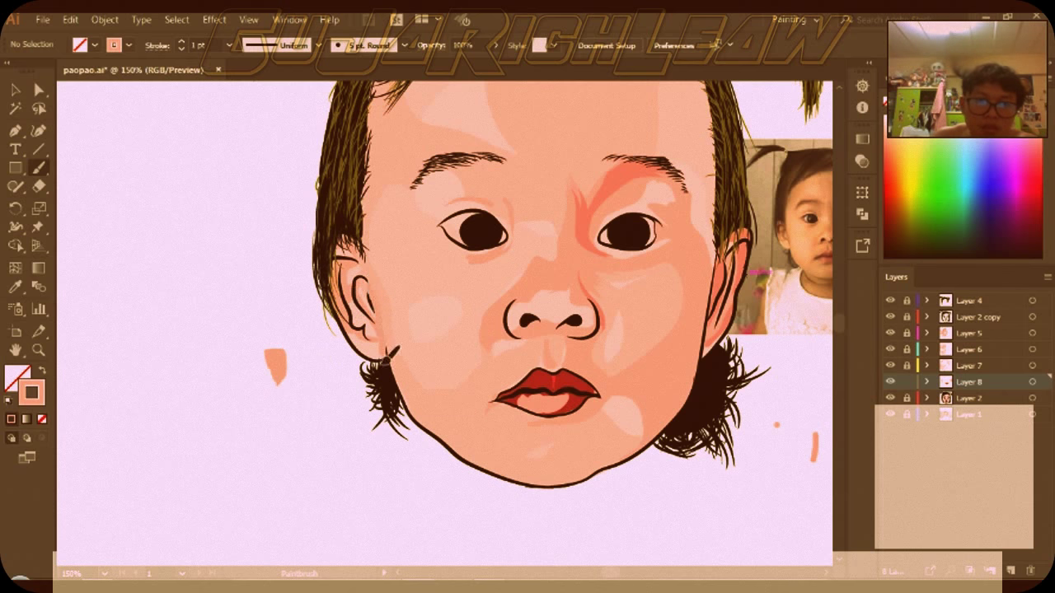
{"action": "scroll", "coordinate": [497, 338], "scroll_direction": "right", "scroll_amount": 3}
{"action": "scroll", "coordinate": [629, 309], "scroll_direction": "up", "scroll_amount": 5}
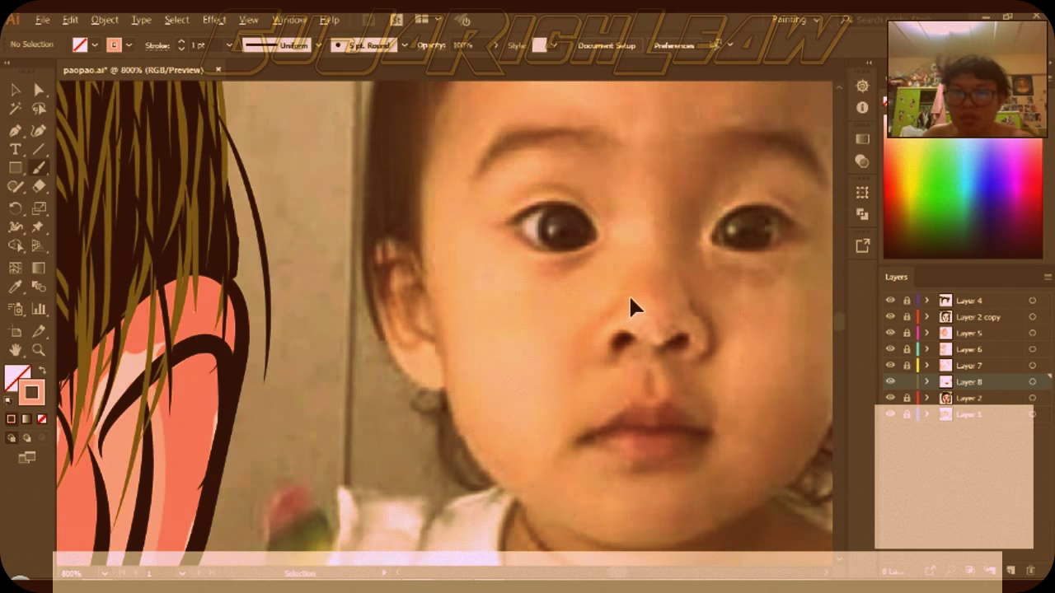
{"action": "scroll", "coordinate": [629, 299], "scroll_direction": "down", "scroll_amount": 5}
{"action": "scroll", "coordinate": [338, 305], "scroll_direction": "up", "scroll_amount": 3}
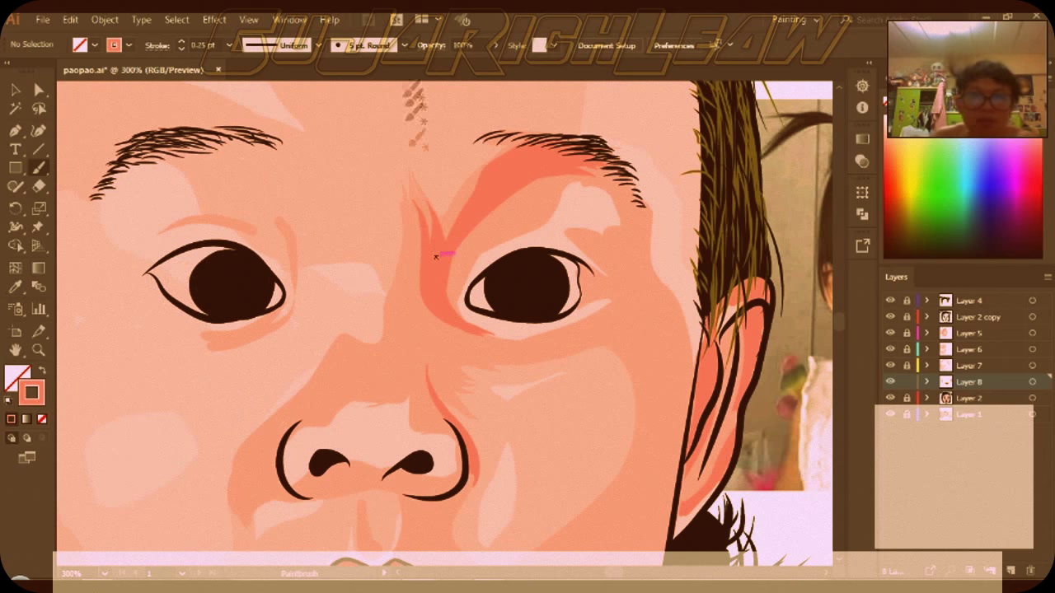
On Layer 5, paint a white highlight on the right eye's upper lid, then add hair strands at the right jaw
{"action": "left_click", "coordinate": [960, 332]}
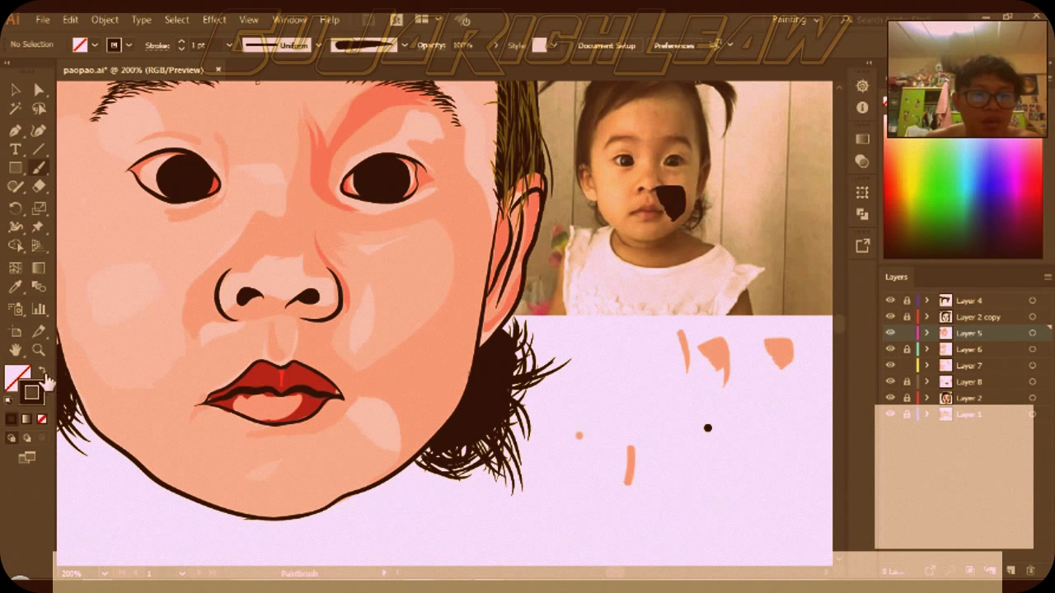
{"action": "left_click_drag", "start_coordinate": [701, 169], "coordinate": [700, 206]}
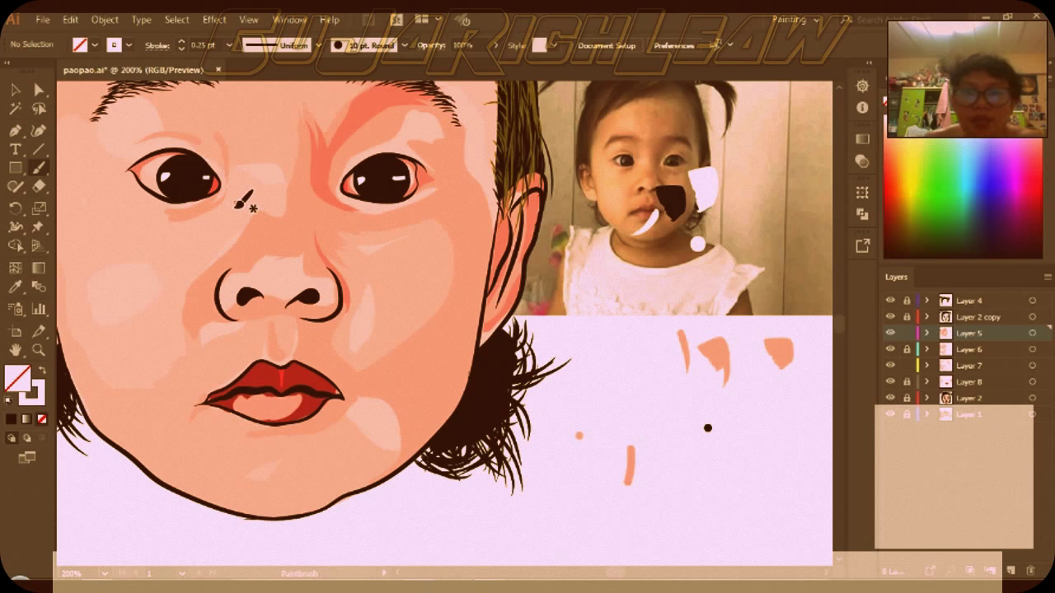
{"action": "left_click_drag", "start_coordinate": [344, 192], "coordinate": [371, 163]}
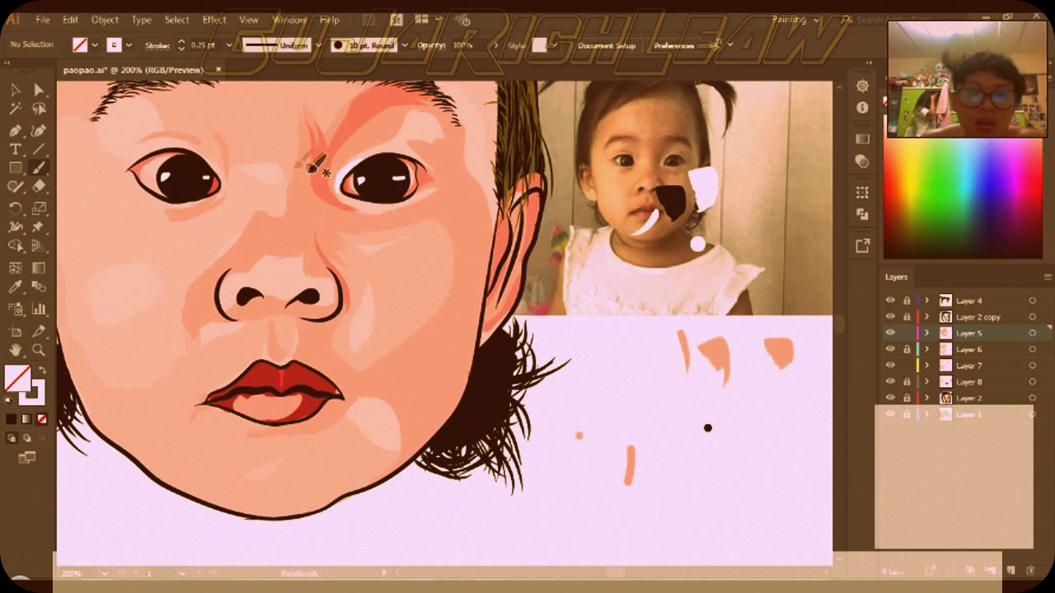
{"action": "key", "text": "ctrl+1"}
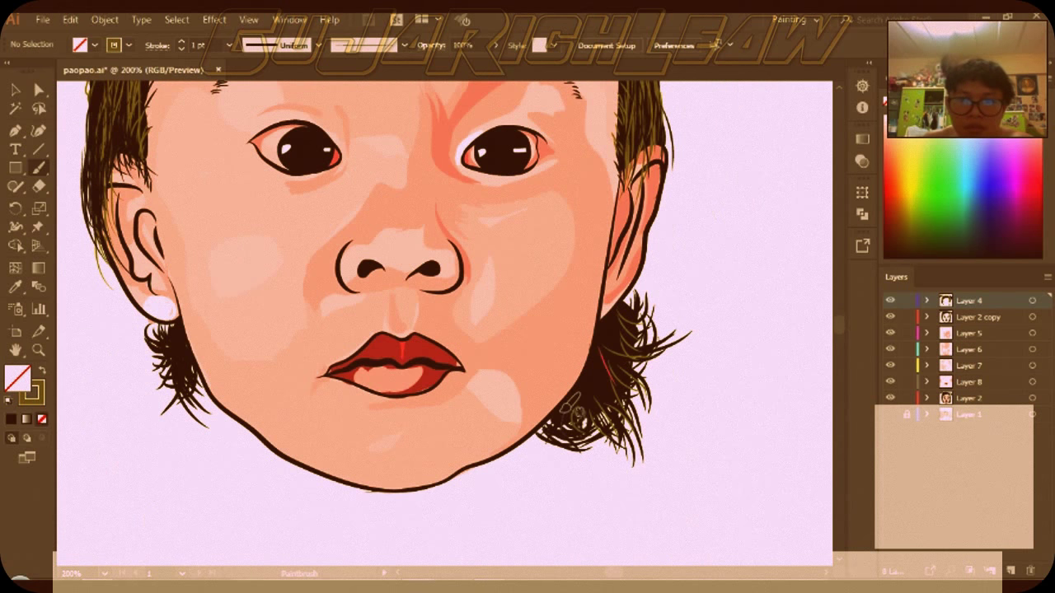
{"action": "left_click_drag", "start_coordinate": [642, 412], "coordinate": [614, 367]}
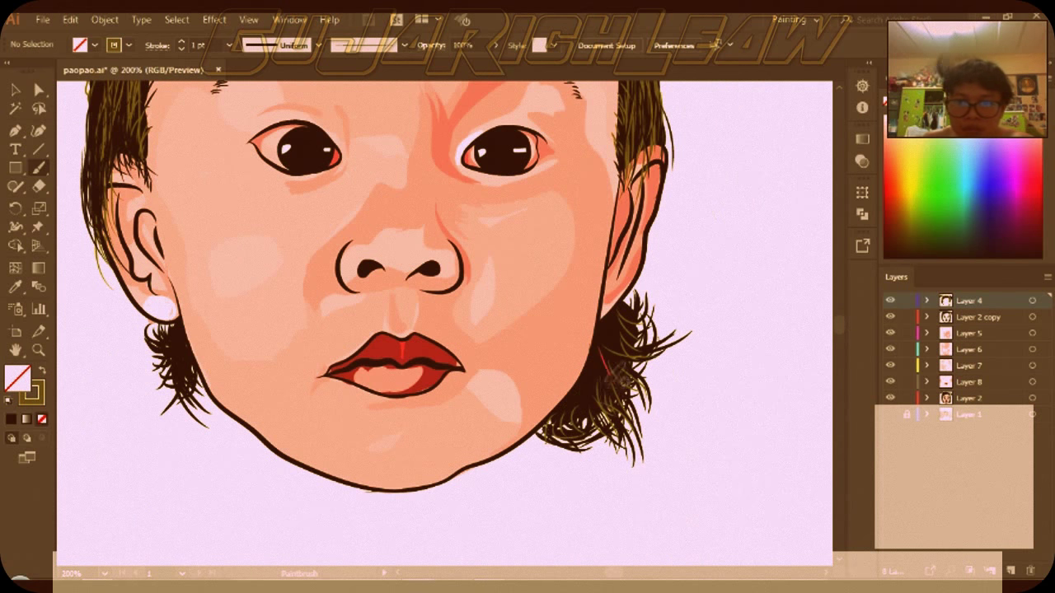